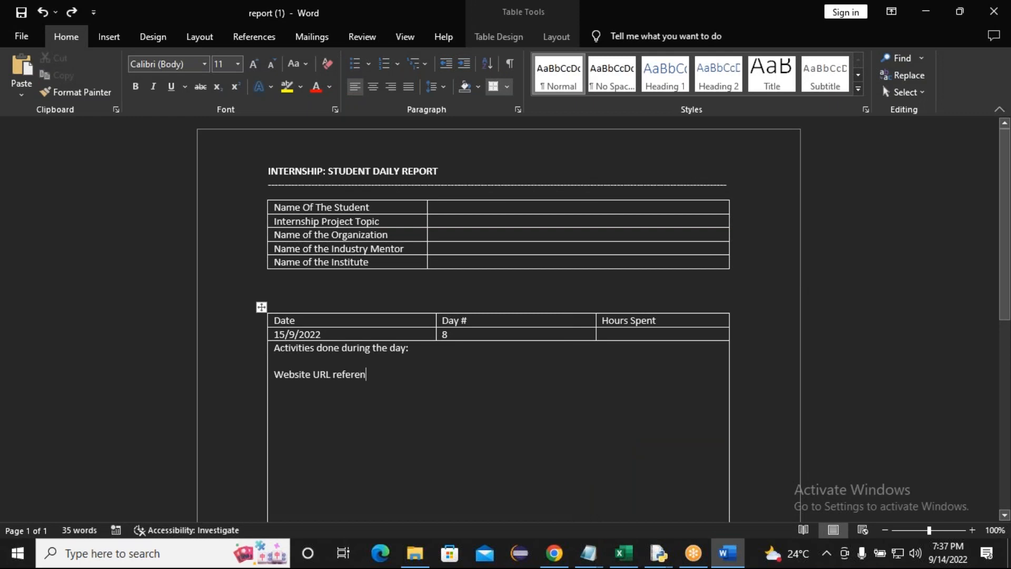
# Undo the latest report edits and set the date to 14/9/2022 and the Day # to 7
pyautogui.hotkey('ctrl', 'z')
pyautogui.hotkey('ctrl', 'z')
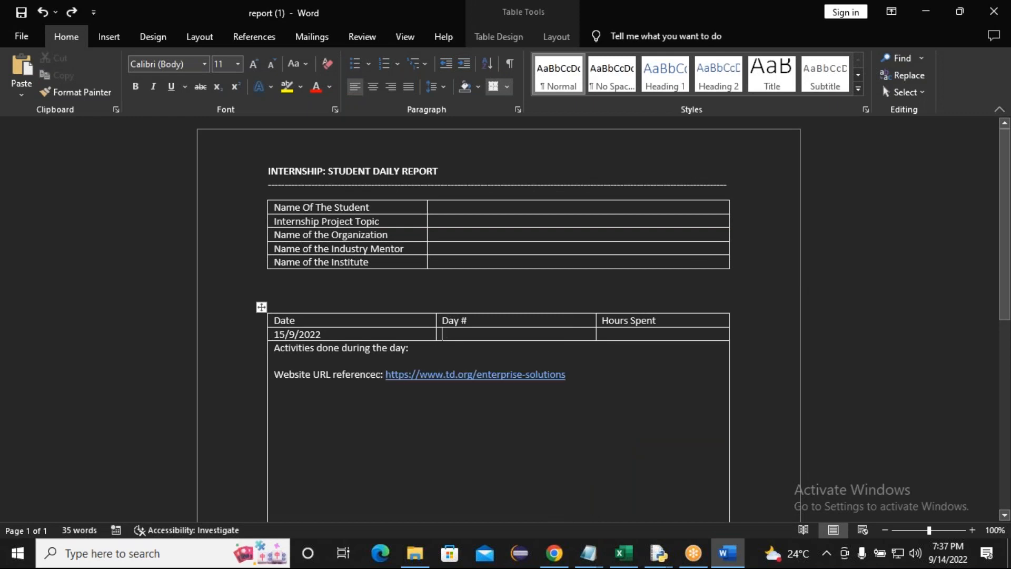
pyautogui.click(288, 333)
pyautogui.press('BackSpace')
pyautogui.write('4')
pyautogui.click(459, 333)
pyautogui.write('7')
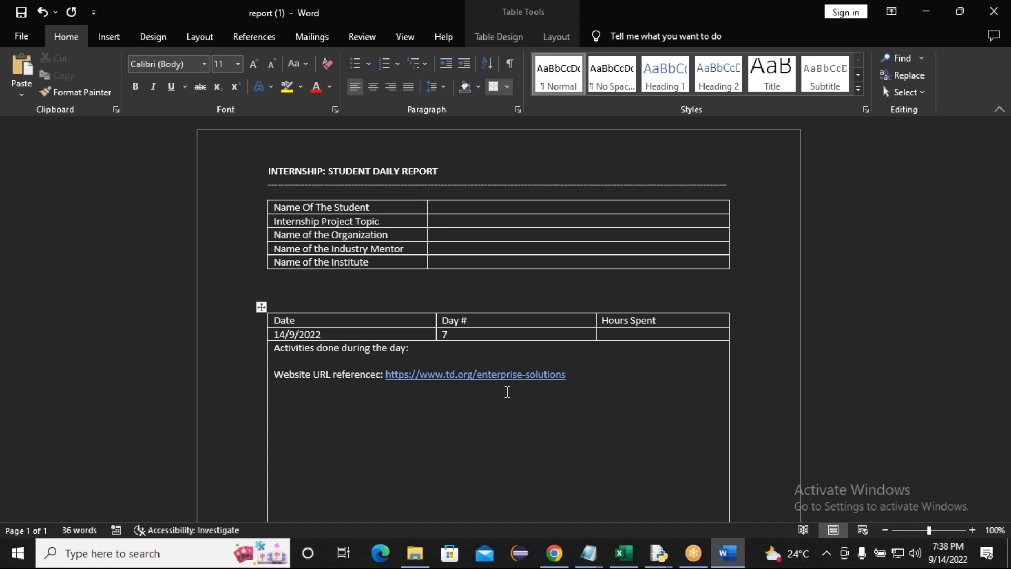
# Set the report's Day # to 8 and its date to 15/9/2022
pyautogui.press('BackSpace')
pyautogui.write('8')
pyautogui.click(285, 334)
pyautogui.press('BackSpace')
pyautogui.write('5')
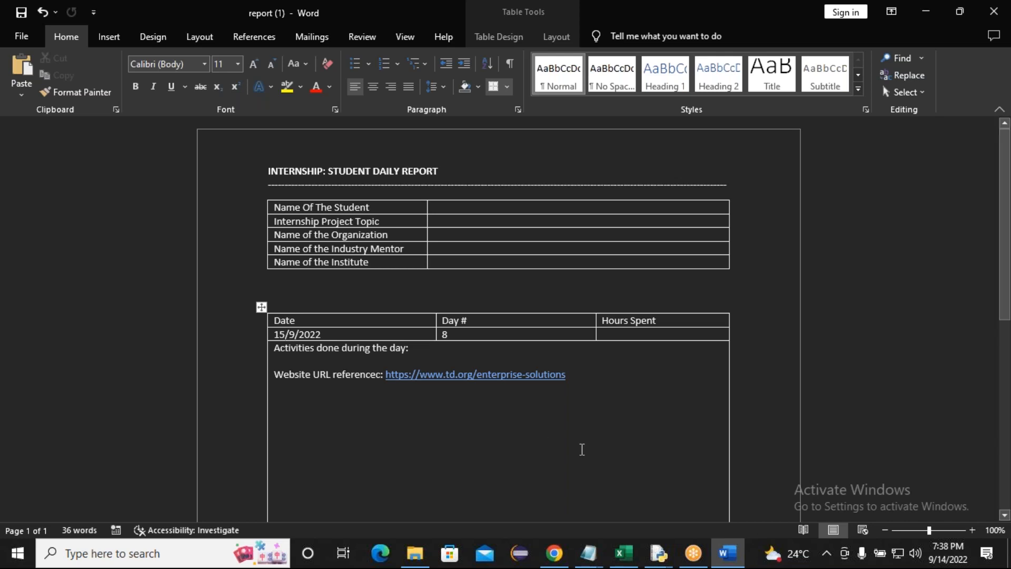
pyautogui.hotkey('ctrl', 'z')
pyautogui.hotkey('ctrl', 'z')
pyautogui.hotkey('ctrl', 'z')
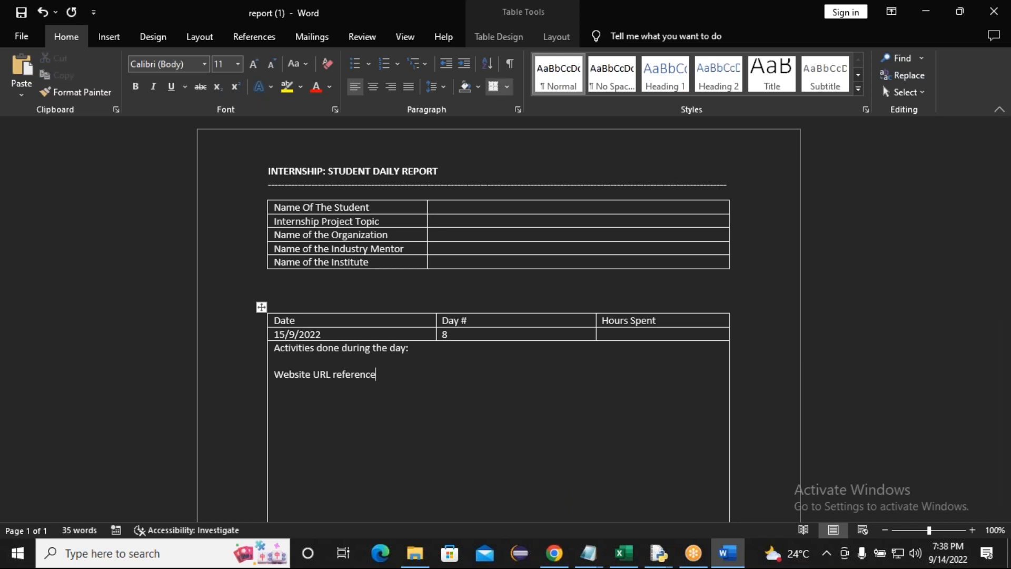
pyautogui.write(':')
pyautogui.write('https://www.td.org/atd-research')
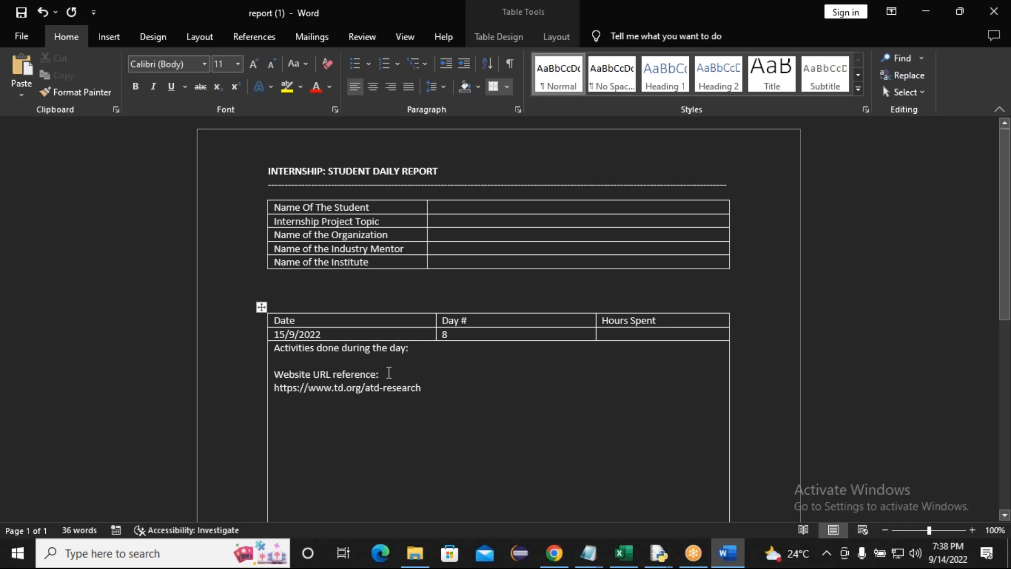
pyautogui.press('Return')
pyautogui.click(433, 403)
pyautogui.press('Return')
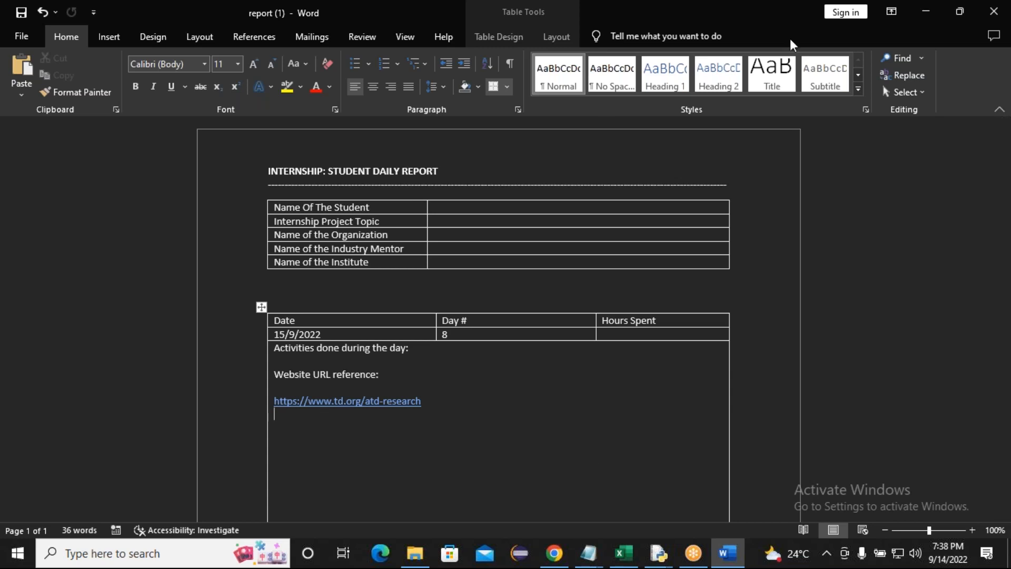
# Switch to the MCC TCSION INTERNSHIP REPORT workbook in Excel, maximize it and show the TCS-MCC-TASK sheet
pyautogui.click(717, 28)
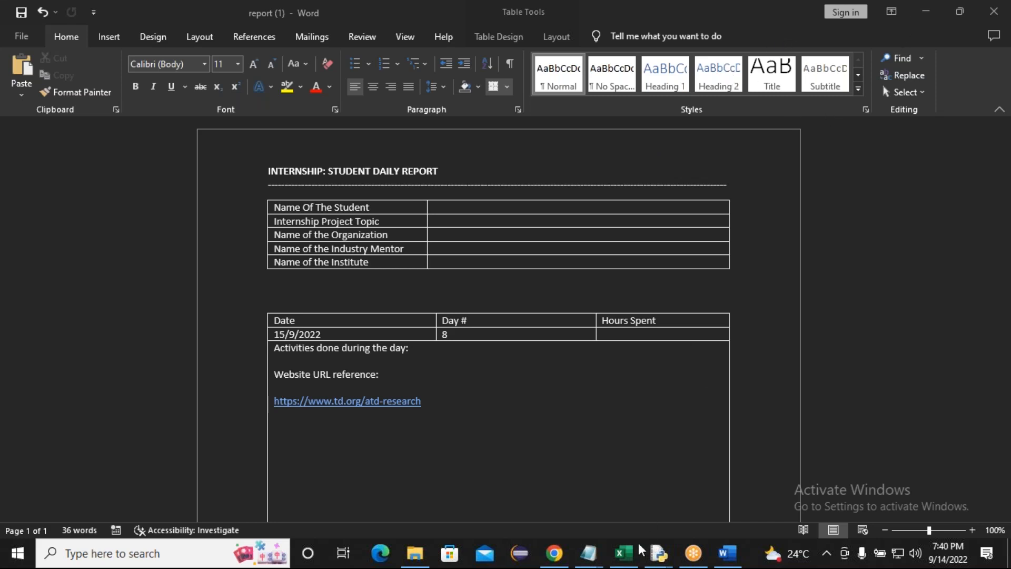
pyautogui.click(624, 552)
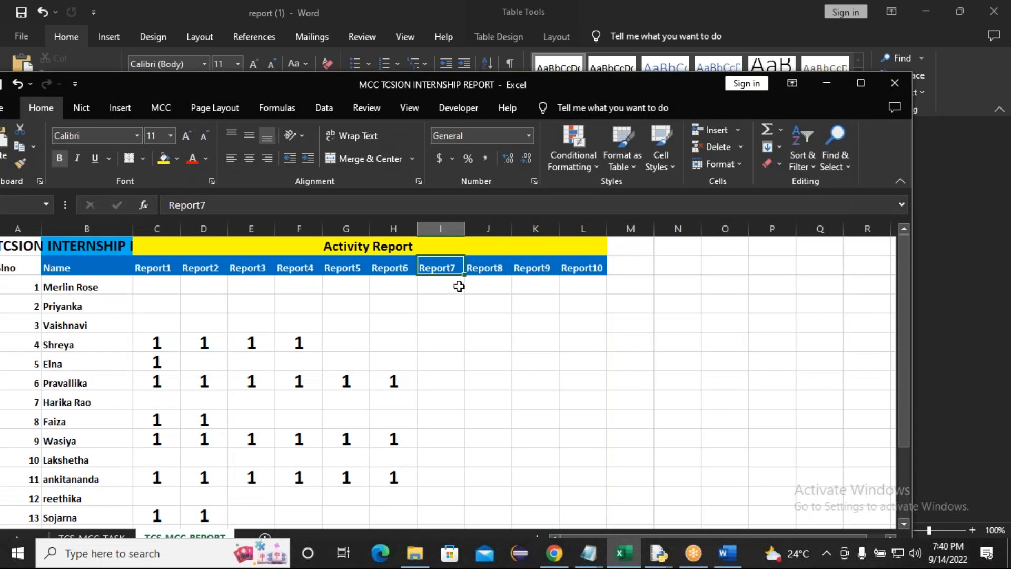
pyautogui.click(860, 85)
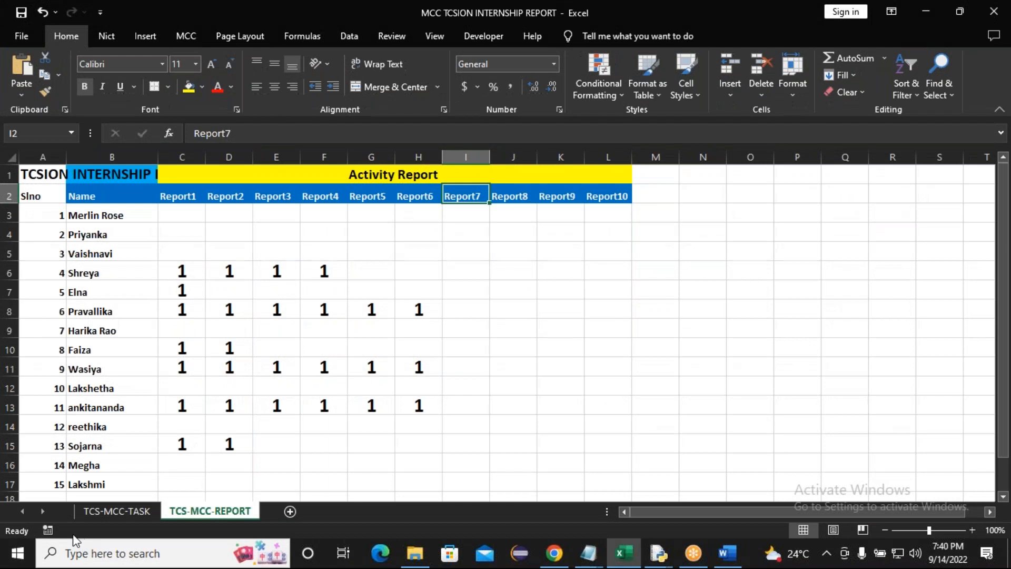
pyautogui.click(100, 514)
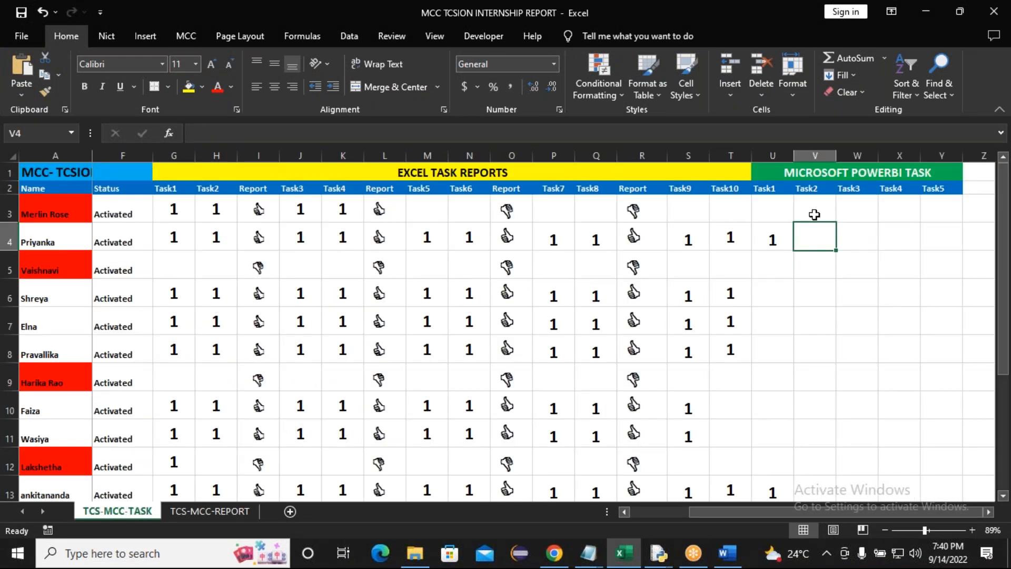
# Examine the Microsoft PowerBI task block and the students' Task1 and Task2 entries in the Excel task reports
pyautogui.click(846, 168)
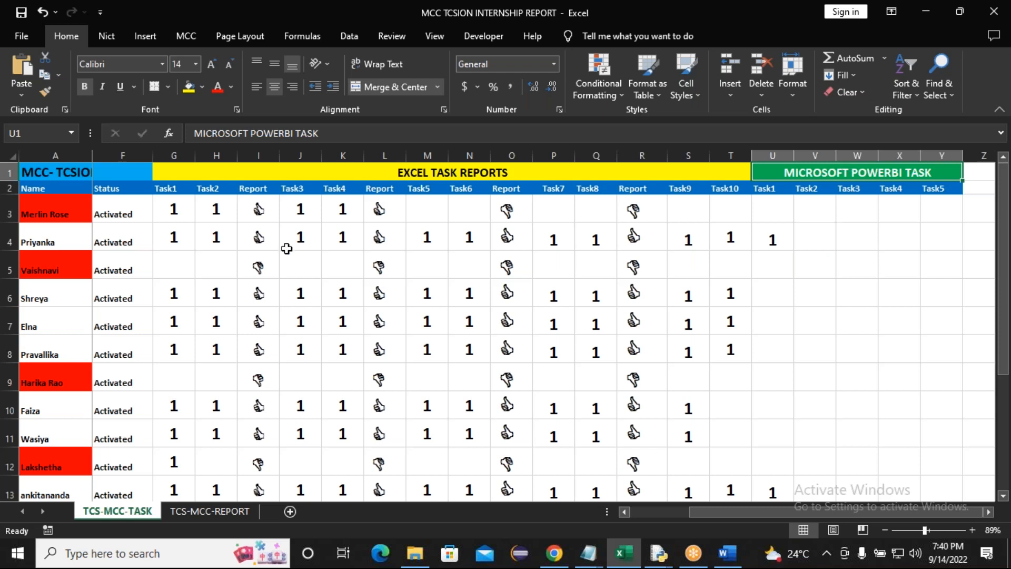
pyautogui.click(185, 208)
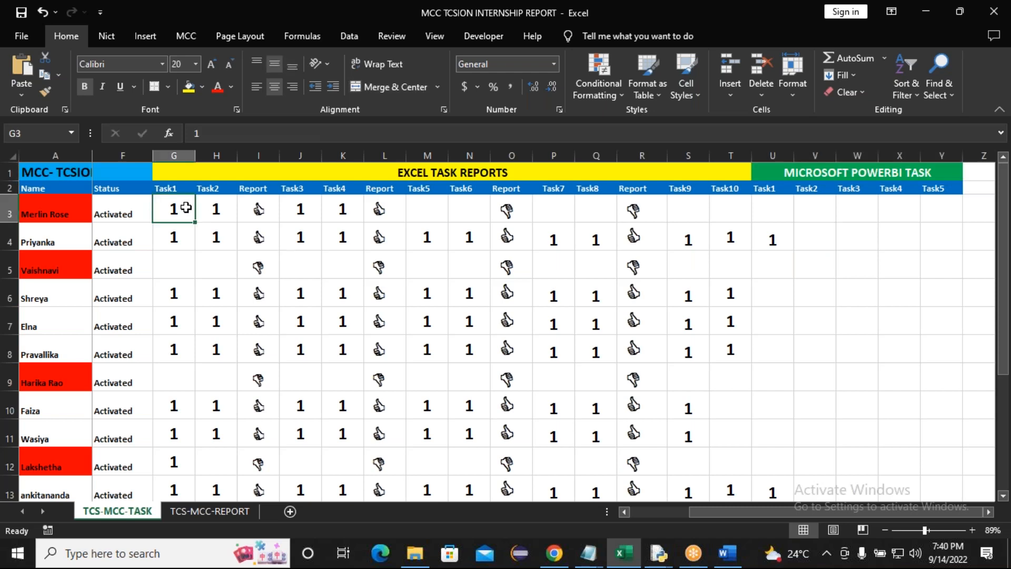
pyautogui.click(211, 208)
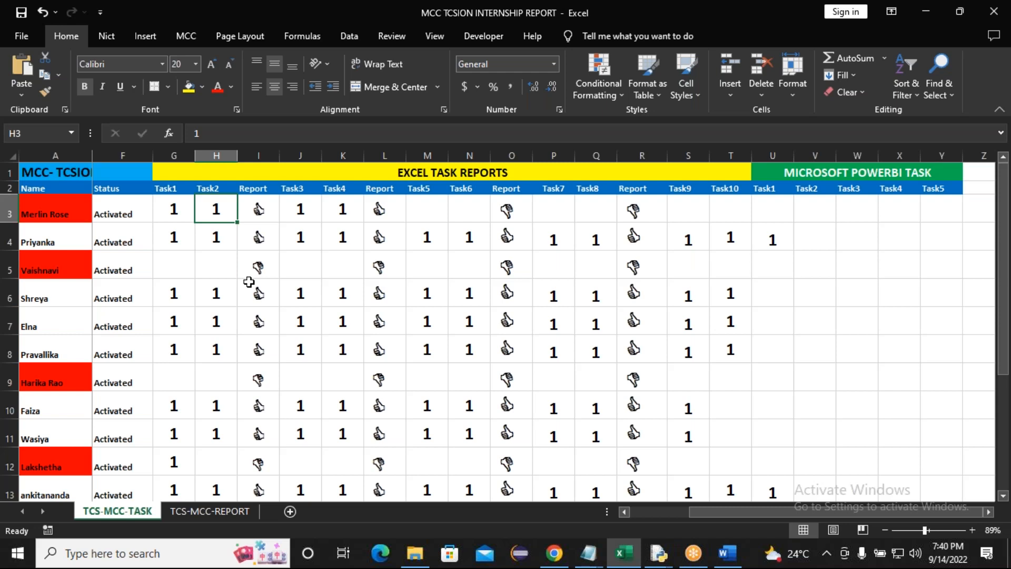
pyautogui.press('Left')
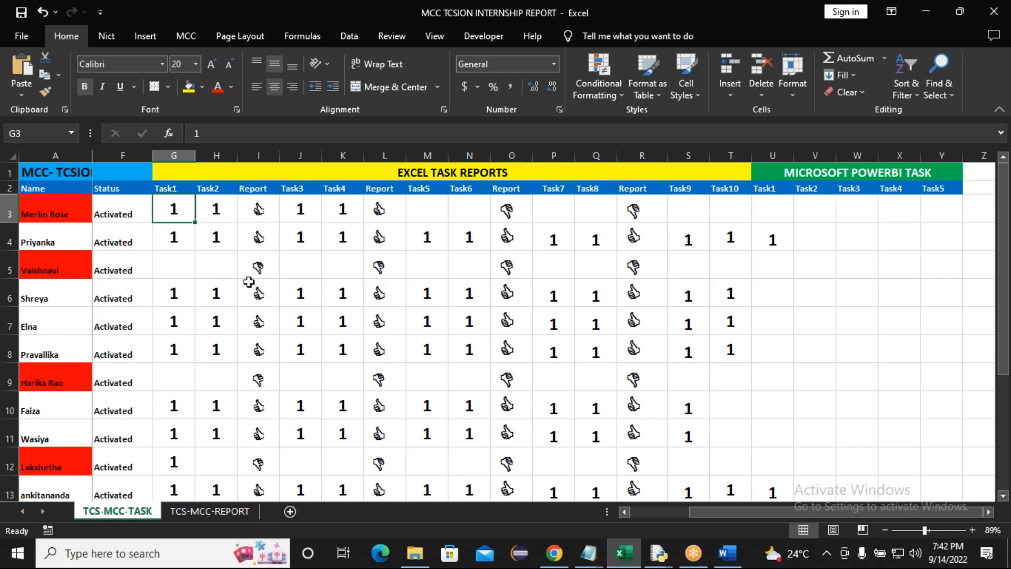
pyautogui.click(774, 241)
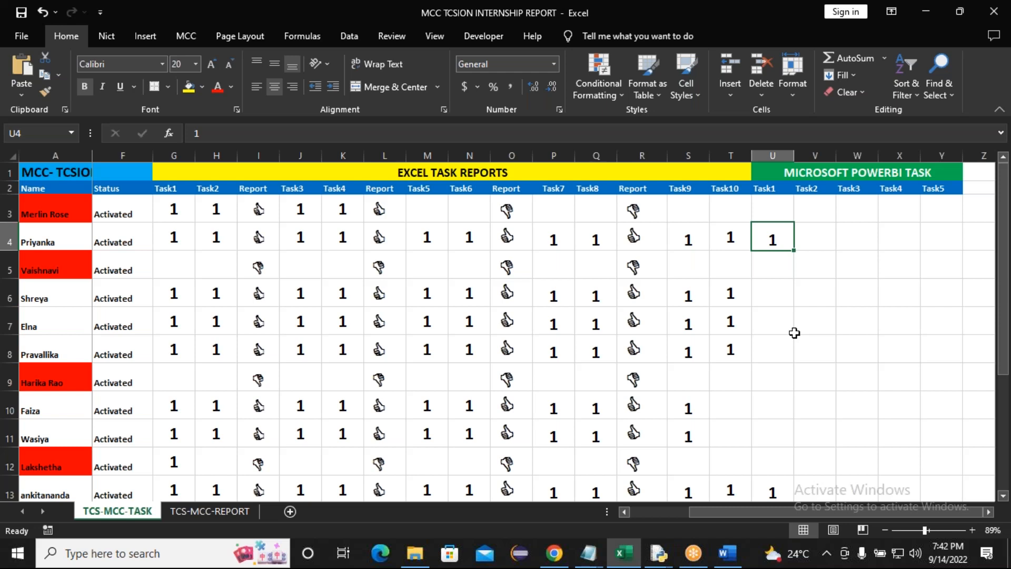
pyautogui.click(184, 217)
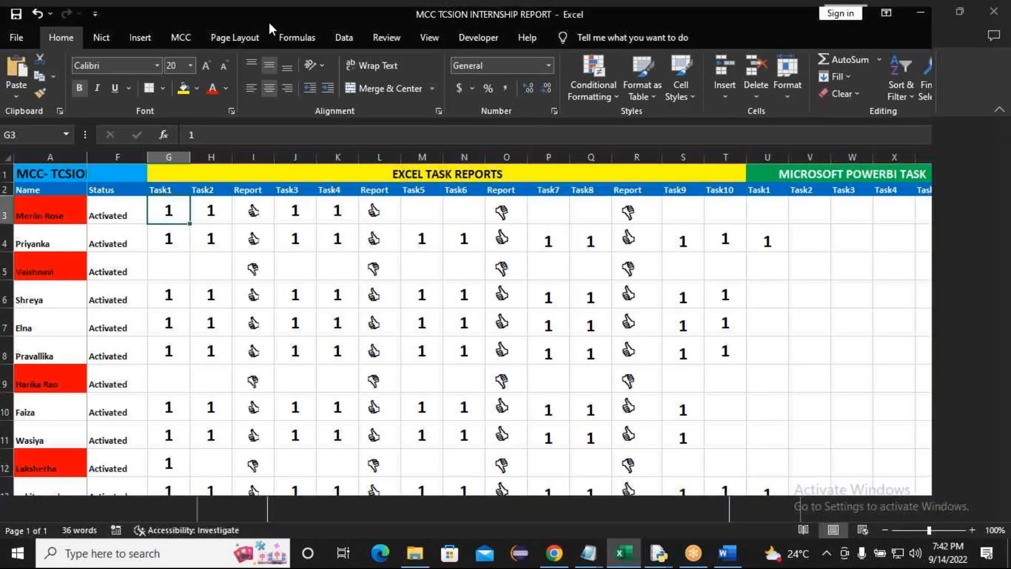
# Minimize the Excel, Word, browser and file explorer windows to reveal the desktop
pyautogui.moveTo(268, 20); pyautogui.dragTo(264, 64)
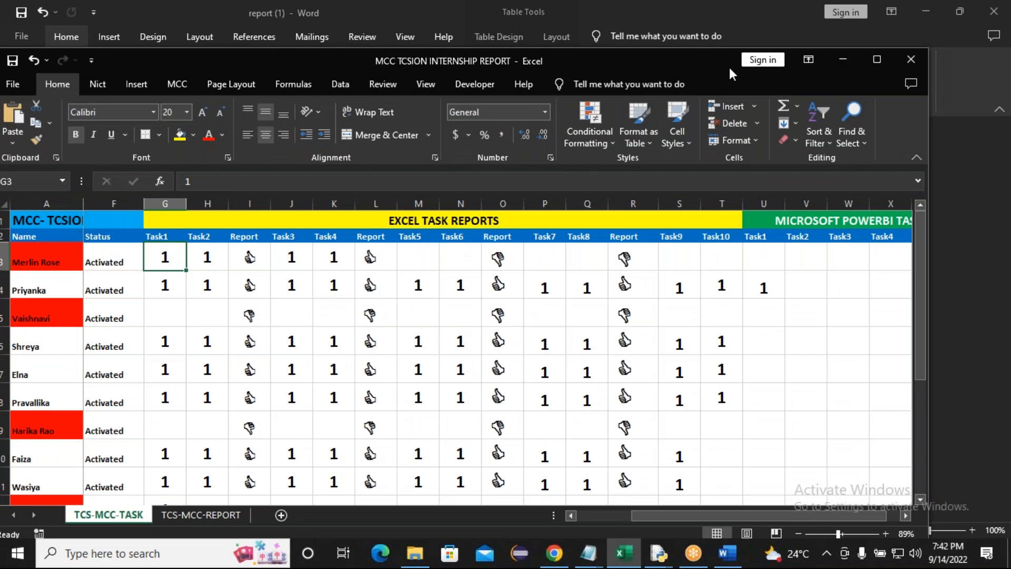
pyautogui.click(842, 61)
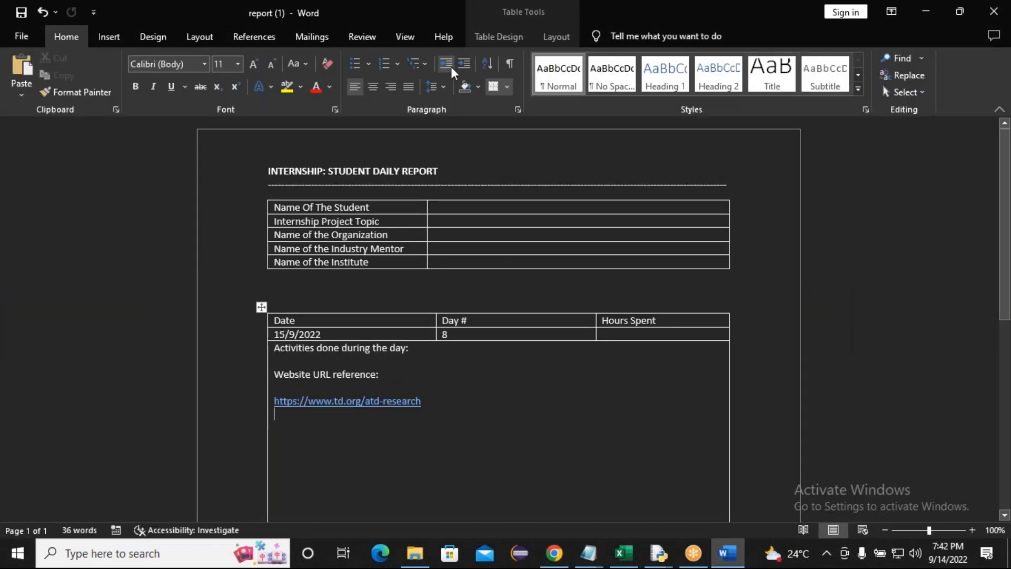
pyautogui.moveTo(220, 24); pyautogui.dragTo(210, 105)
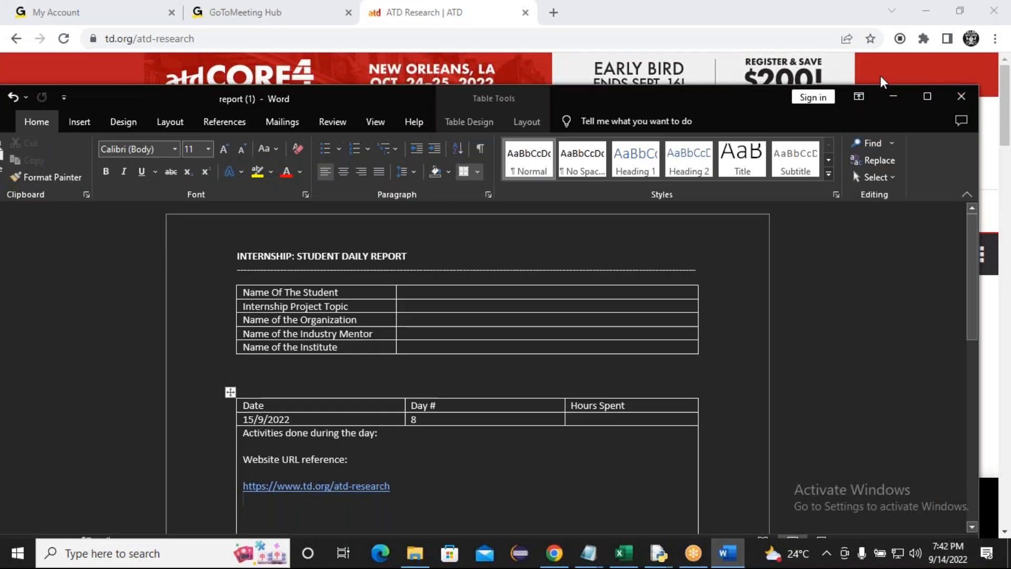
pyautogui.click(888, 99)
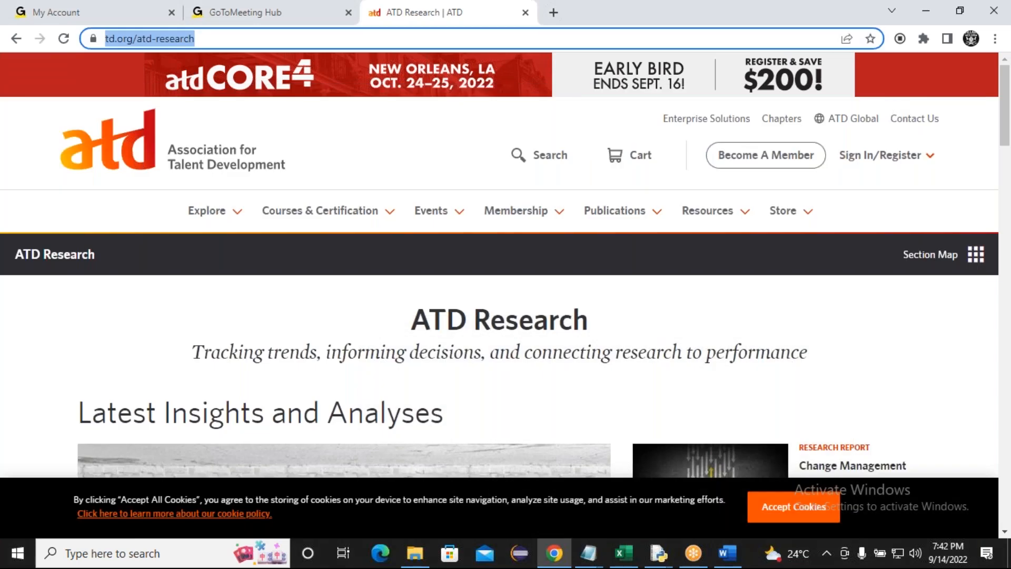
pyautogui.click(719, 24)
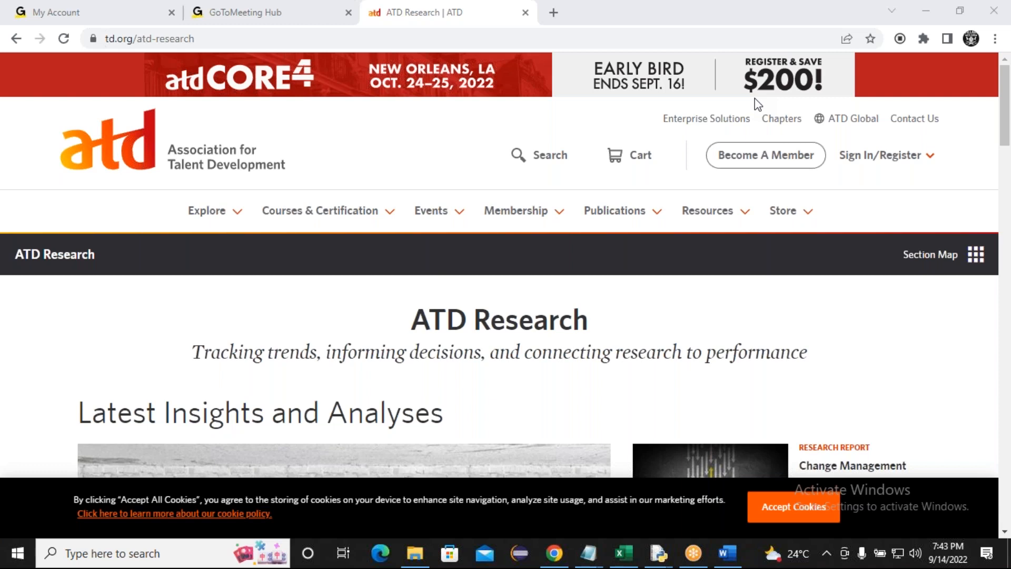
pyautogui.click(925, 8)
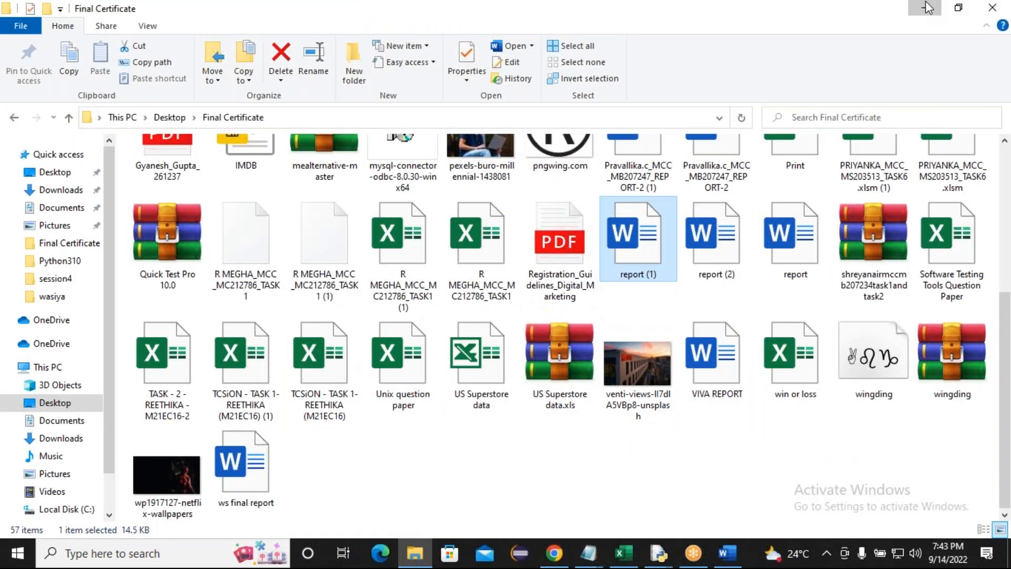
pyautogui.click(925, 7)
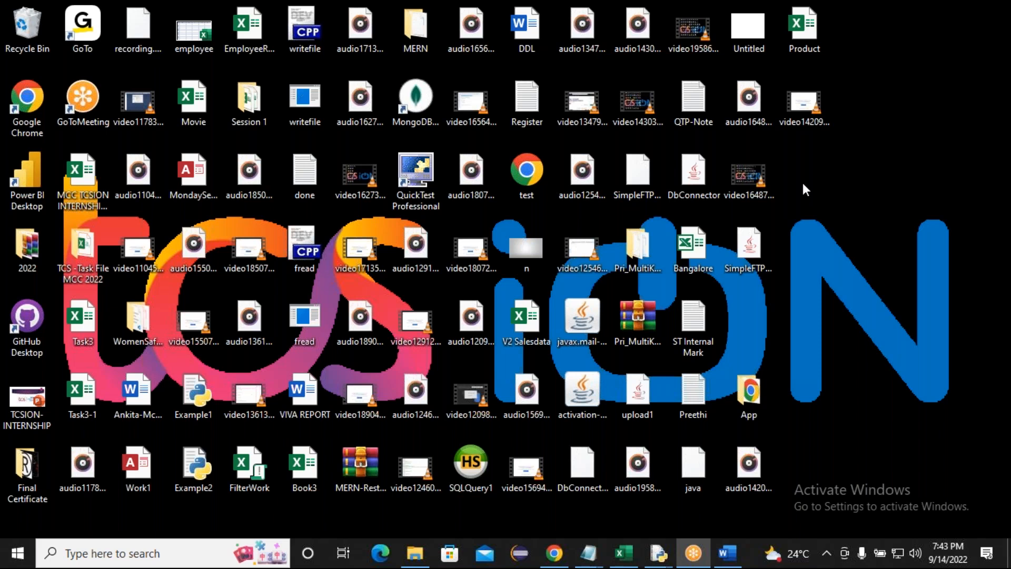
# Switch to File Explorer and open the TCS -Task File MCC 2022 folder on the Desktop
pyautogui.click(415, 554)
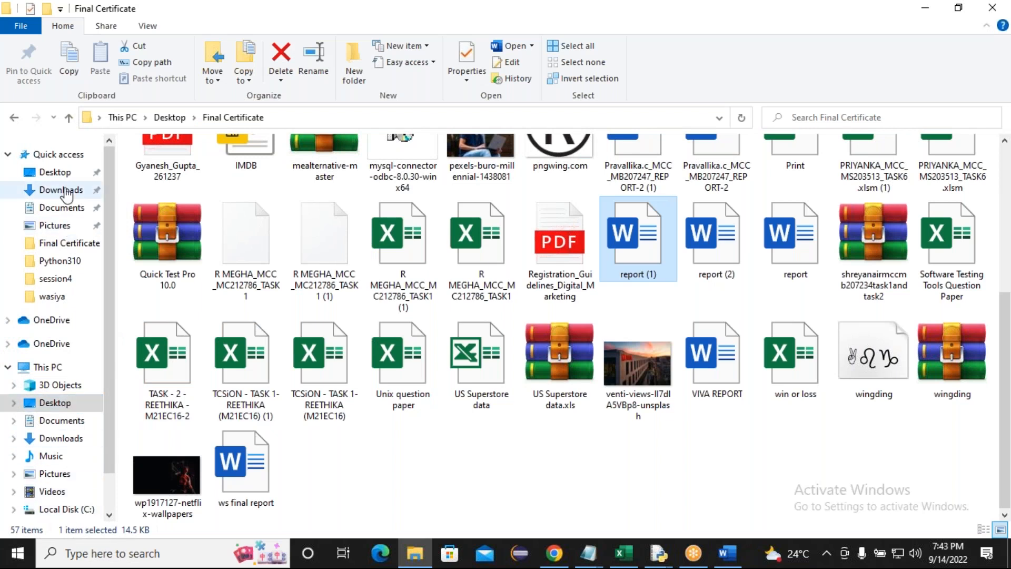
pyautogui.click(60, 404)
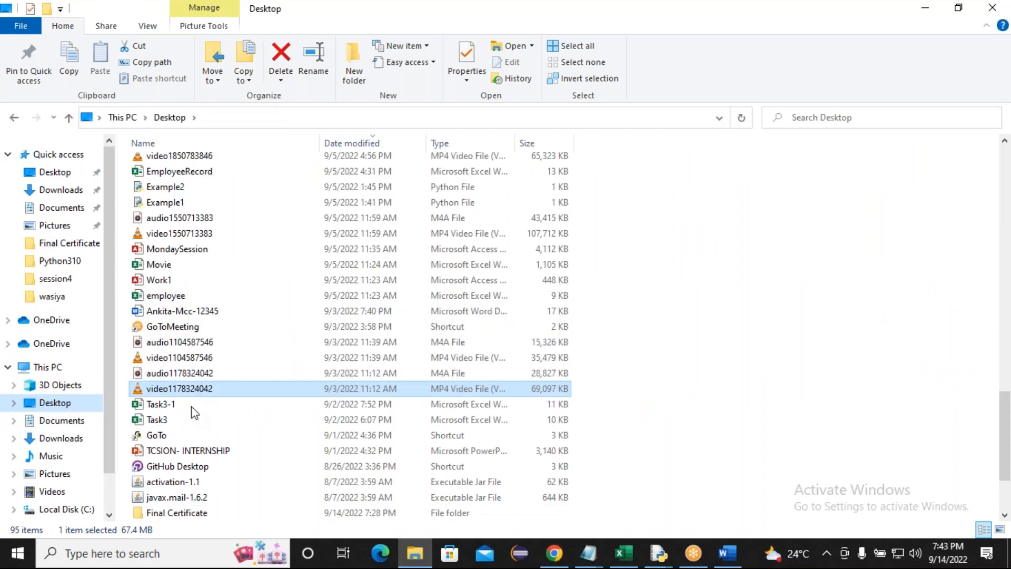
pyautogui.click(199, 388)
pyautogui.click(188, 467)
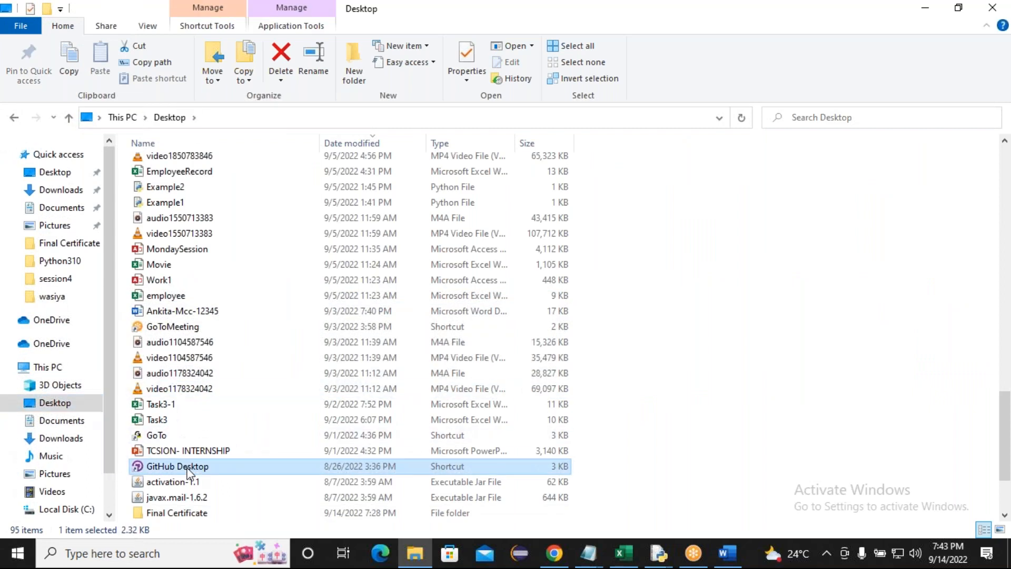
pyautogui.press('t')
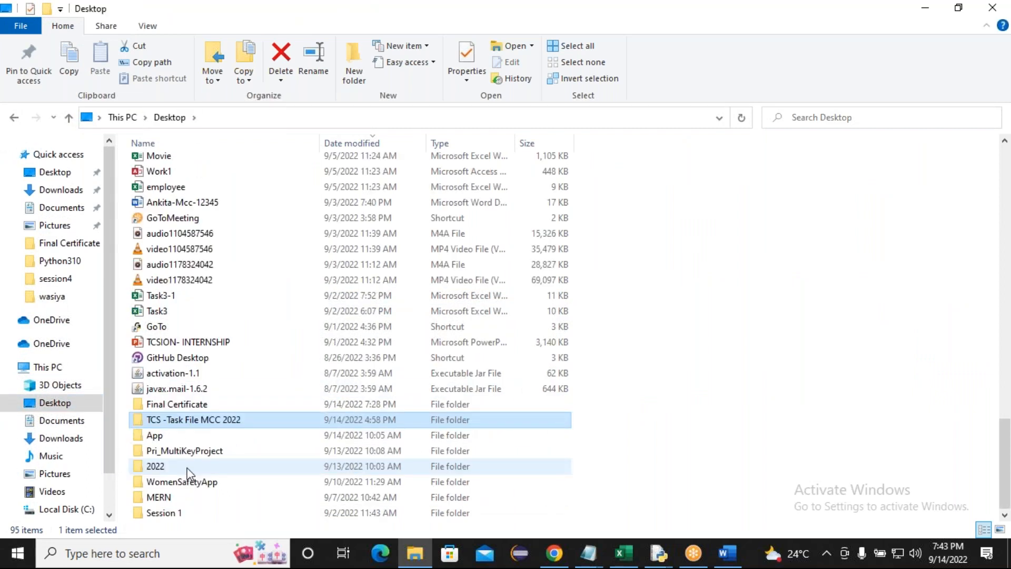
pyautogui.press('Return')
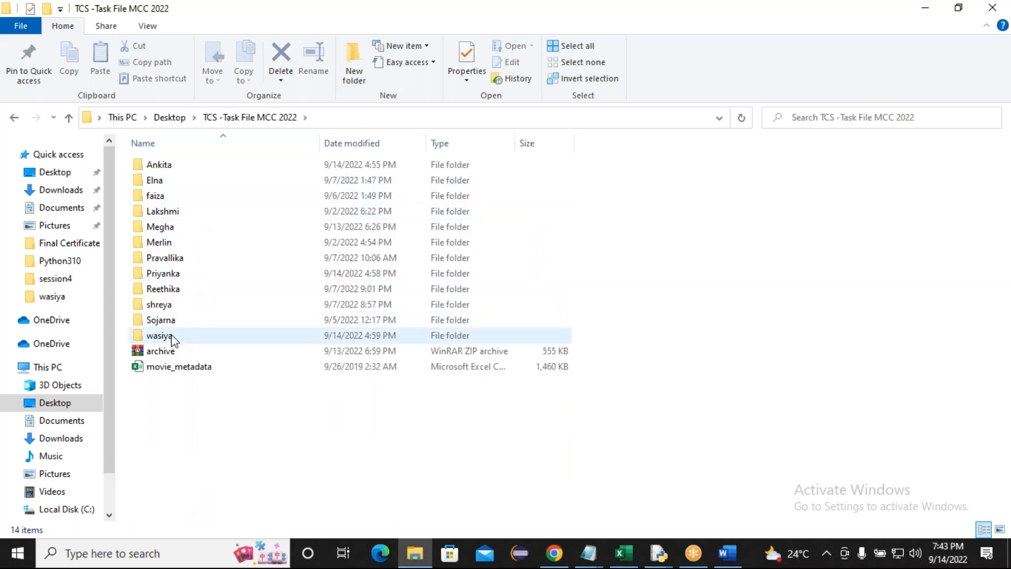
# Open the B.COM TASK 1 workbook from the last student folder in the list and maximize its window
pyautogui.doubleClick(172, 340)
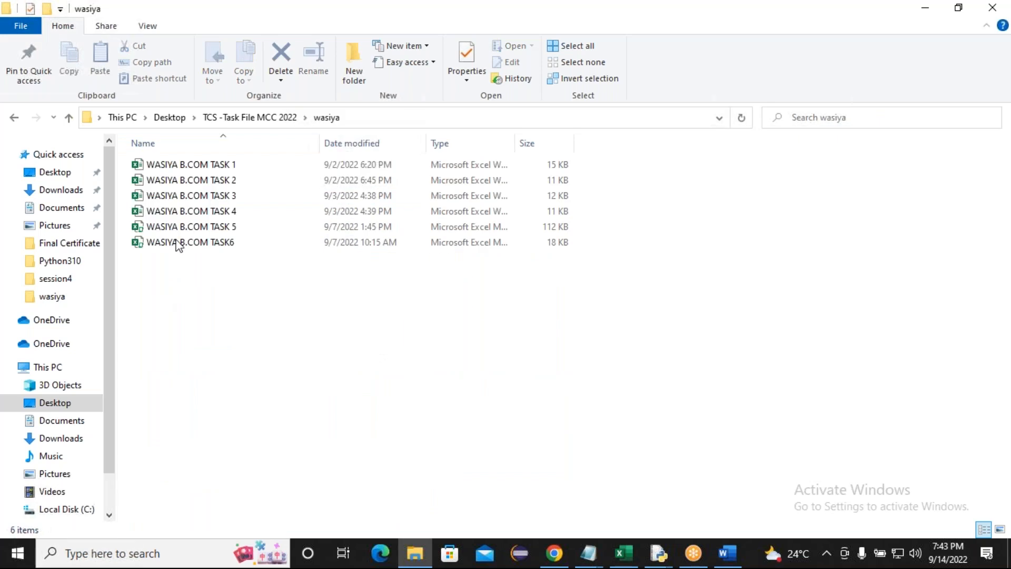
pyautogui.click(186, 166)
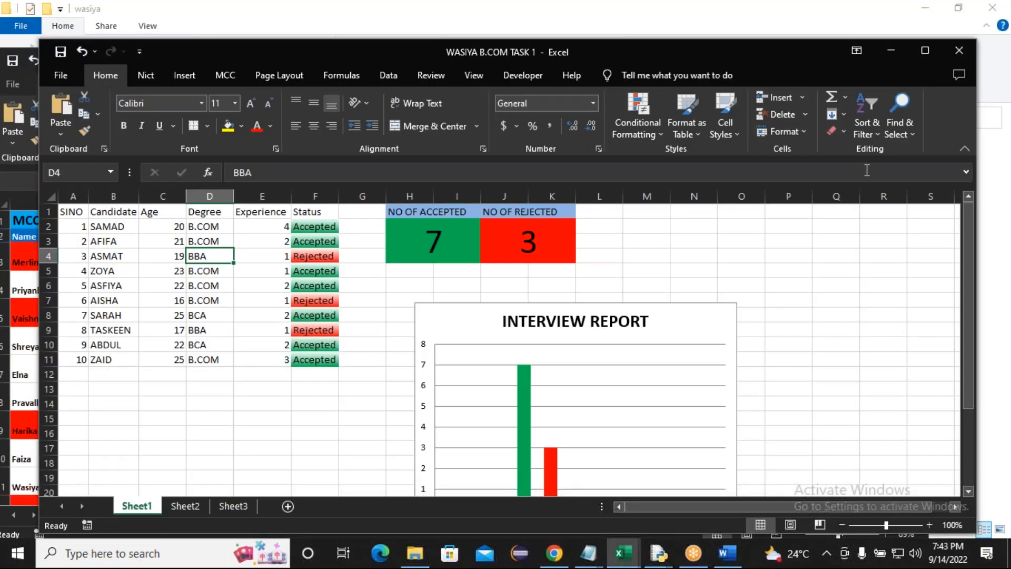
pyautogui.click(927, 54)
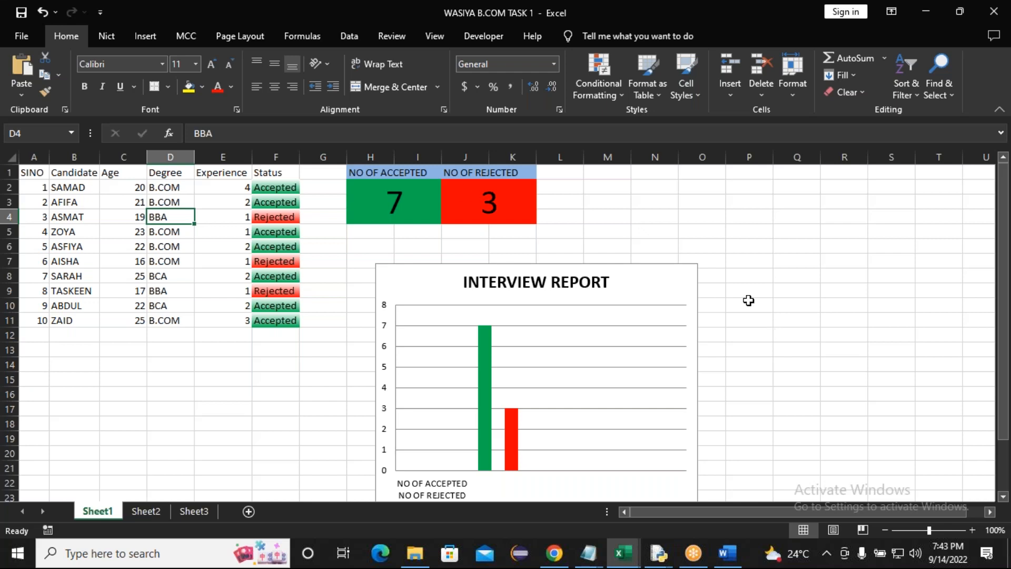
# Delete the entire Status column from the interview sheet and remove the INTERVIEW REPORT chart
pyautogui.click(273, 190)
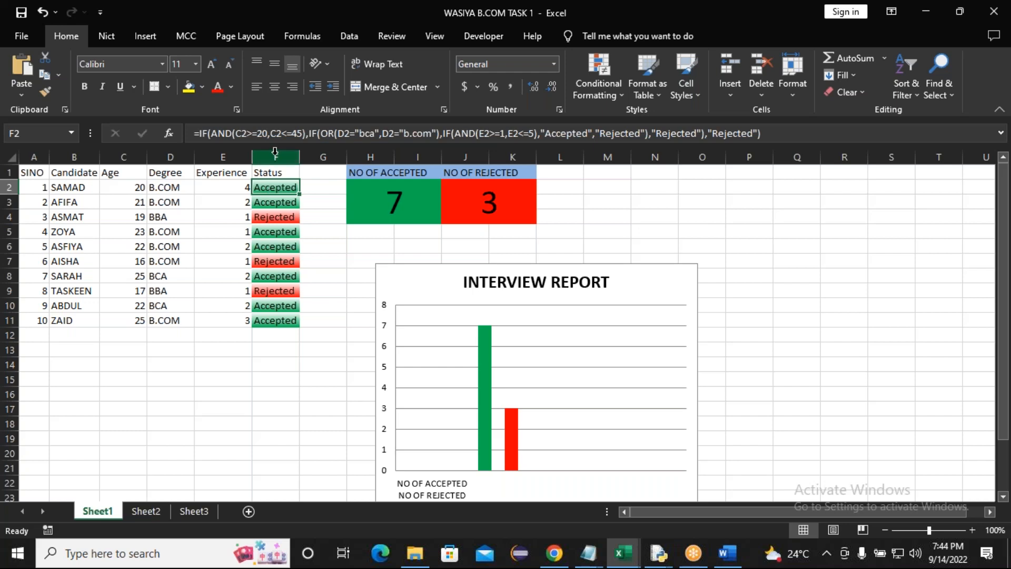
pyautogui.click(276, 173)
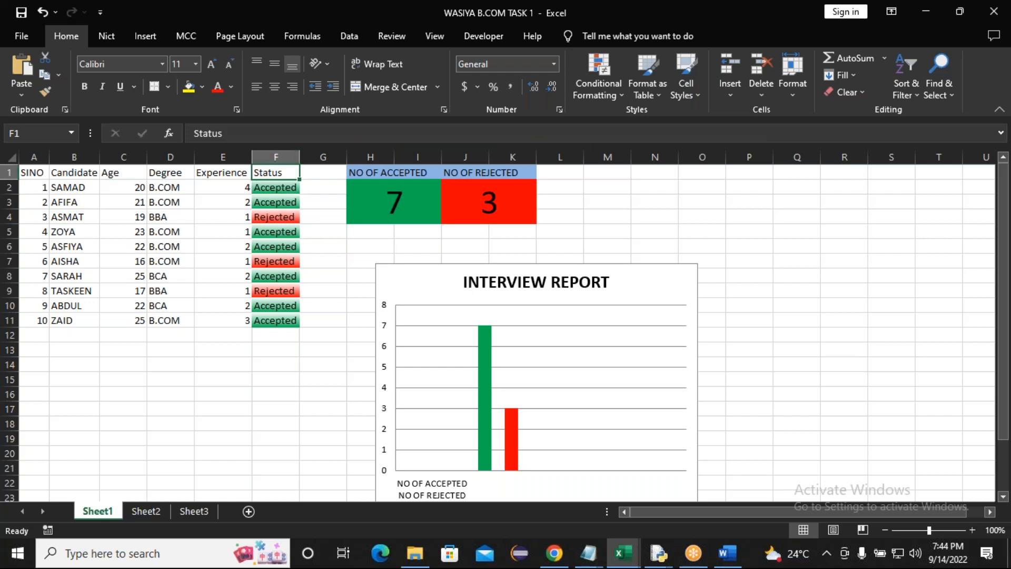
pyautogui.click(275, 157)
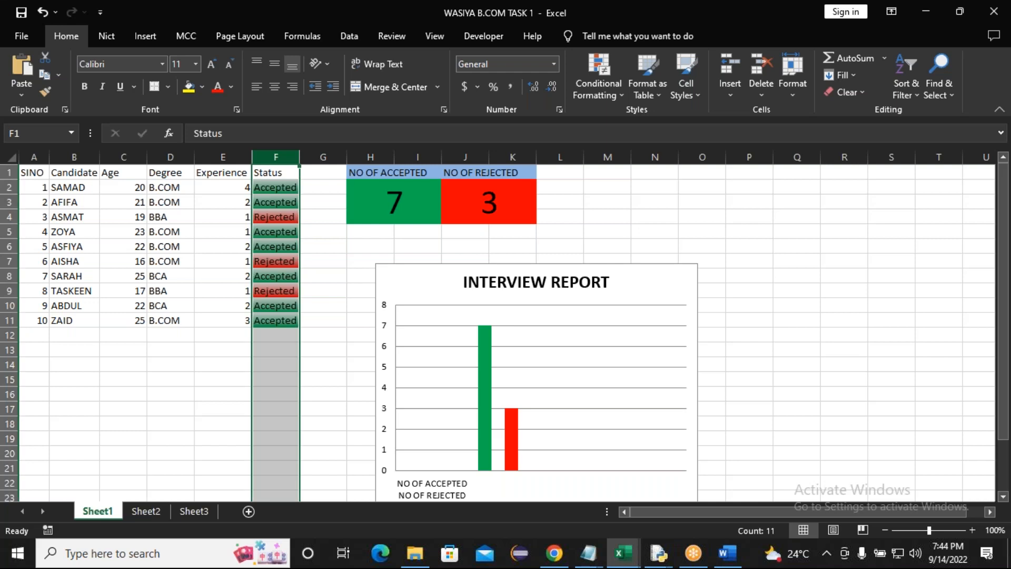
pyautogui.rightClick(276, 157)
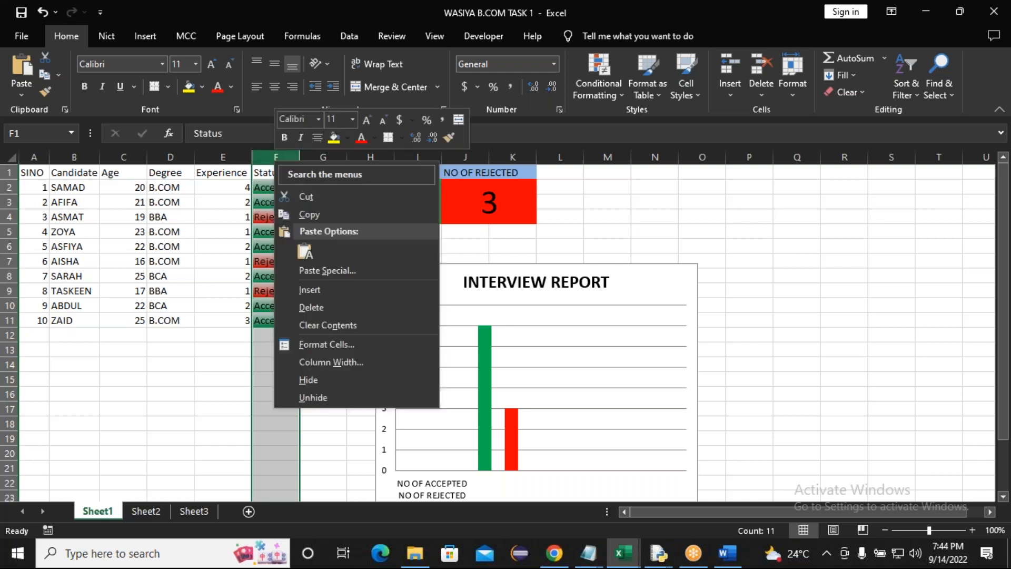
pyautogui.click(301, 307)
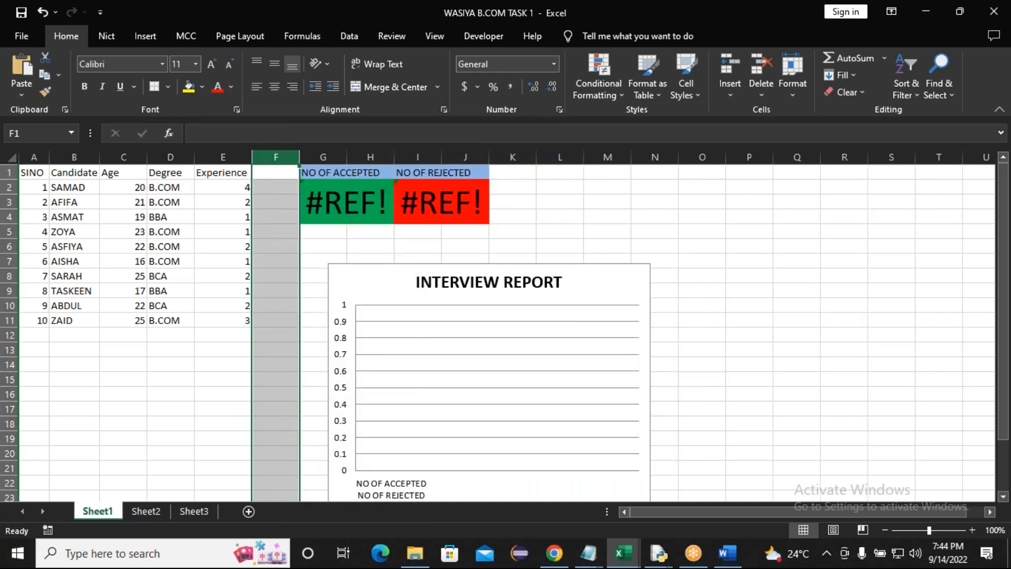
pyautogui.click(357, 282)
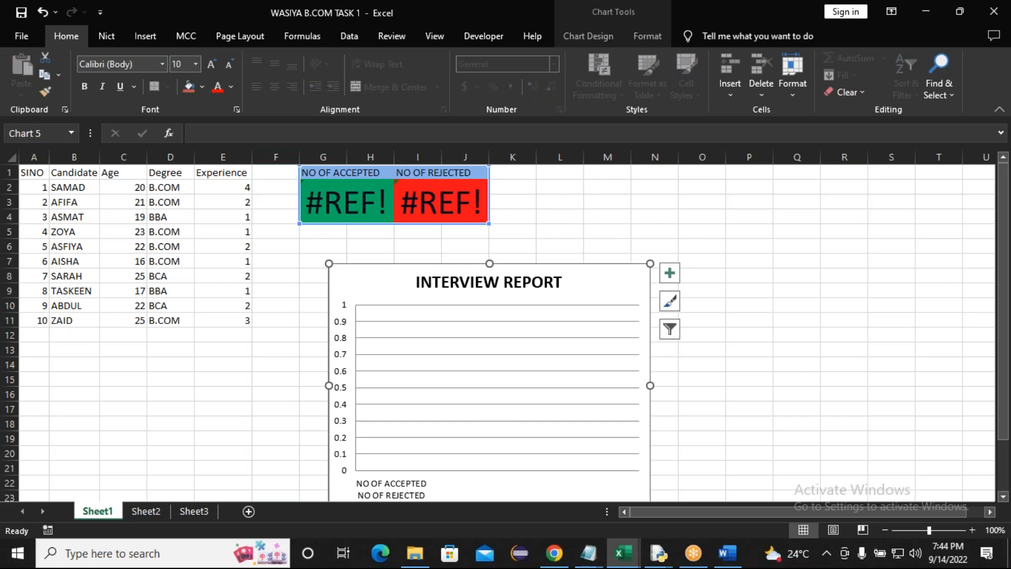
pyautogui.press('Delete')
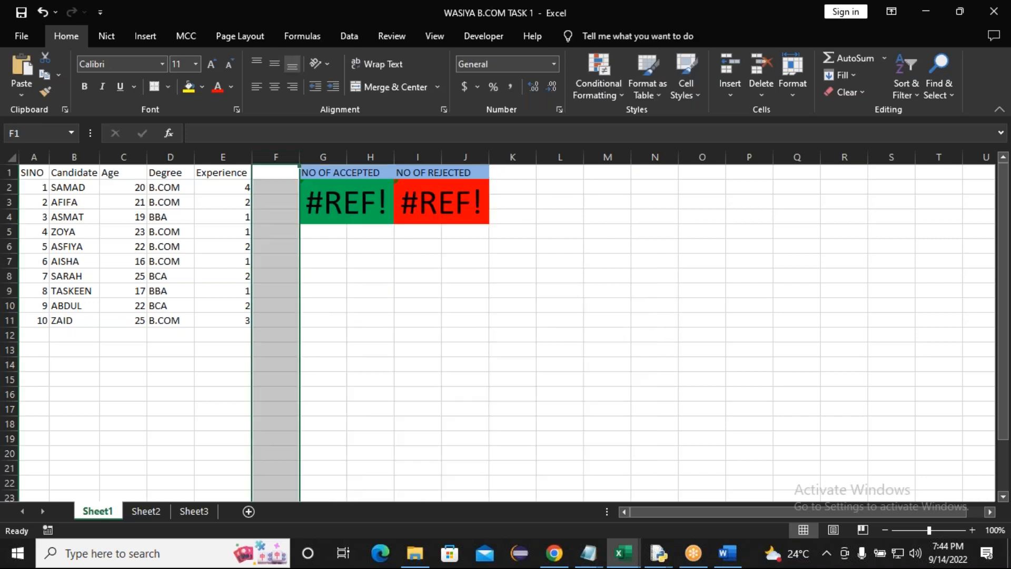
# Clear all contents and formatting from the accepted and rejected count block, and select the candidate table A1:E11
pyautogui.click(436, 293)
pyautogui.moveTo(501, 277); pyautogui.dragTo(312, 171)
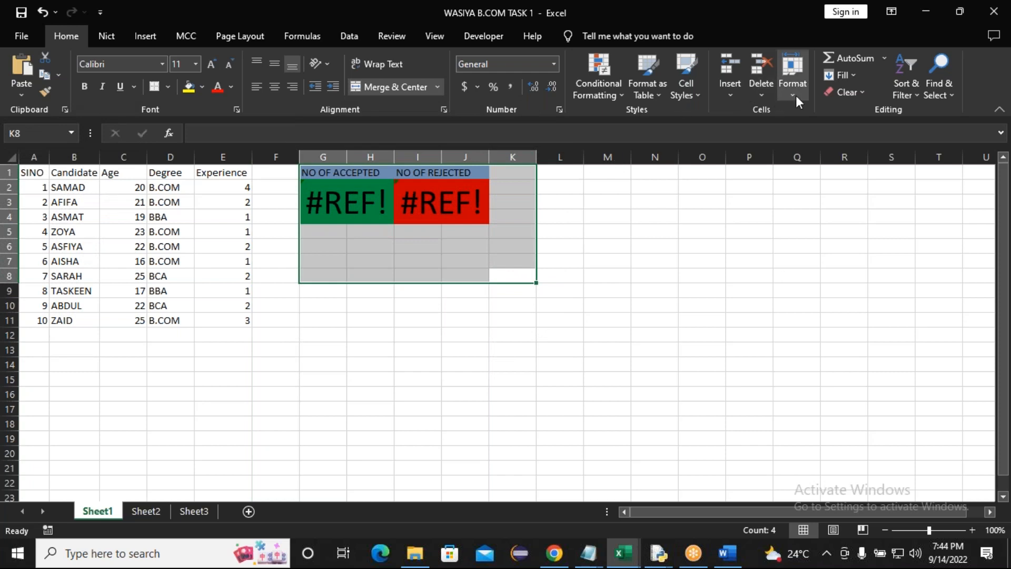
pyautogui.click(840, 94)
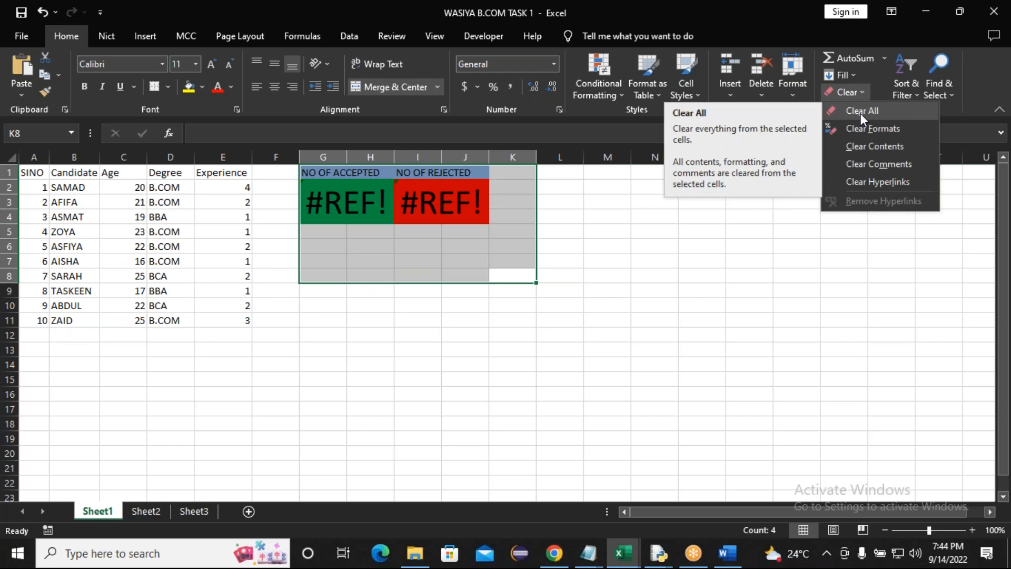
pyautogui.click(860, 112)
pyautogui.click(600, 292)
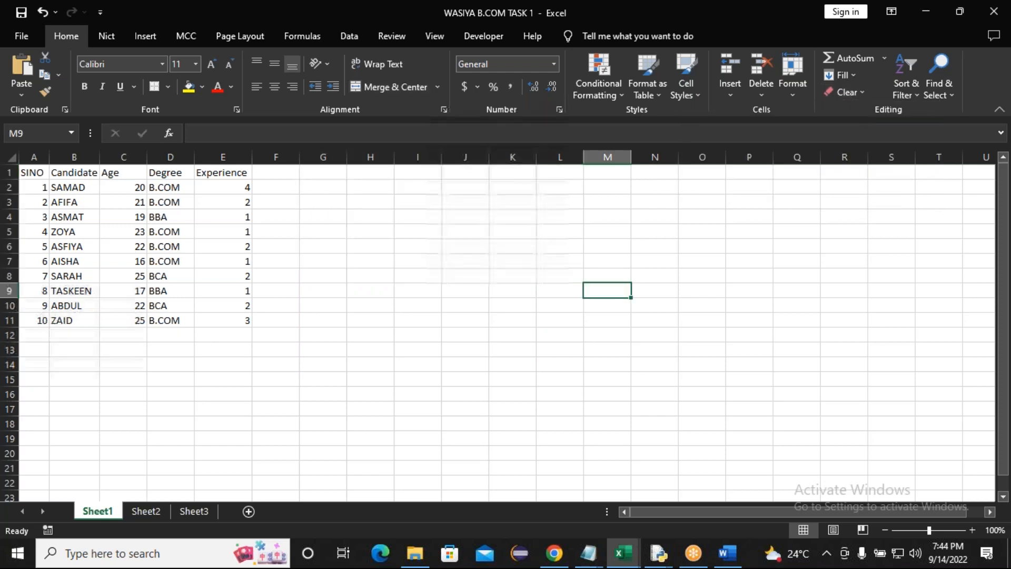
pyautogui.moveTo(31, 172); pyautogui.dragTo(235, 323)
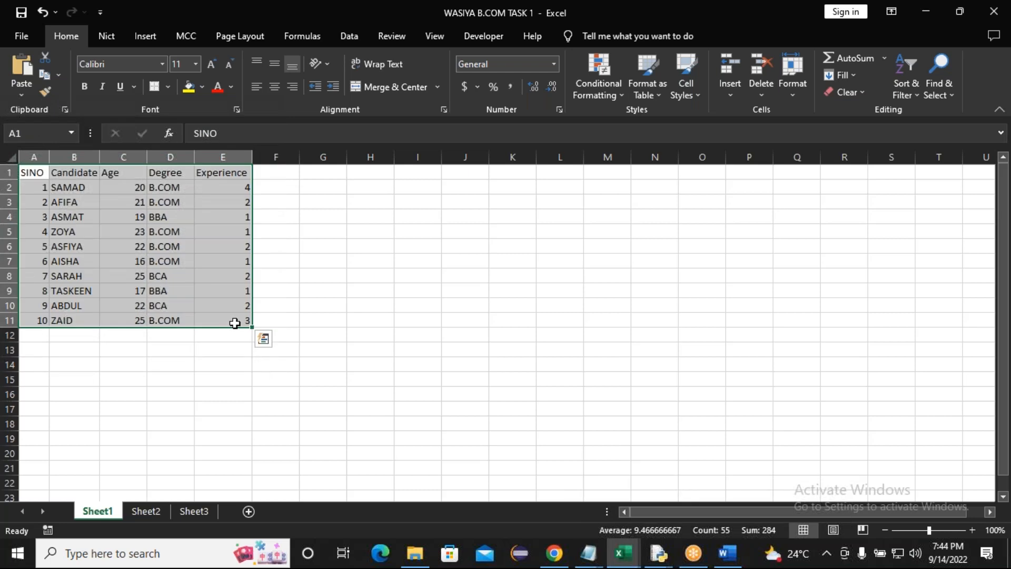
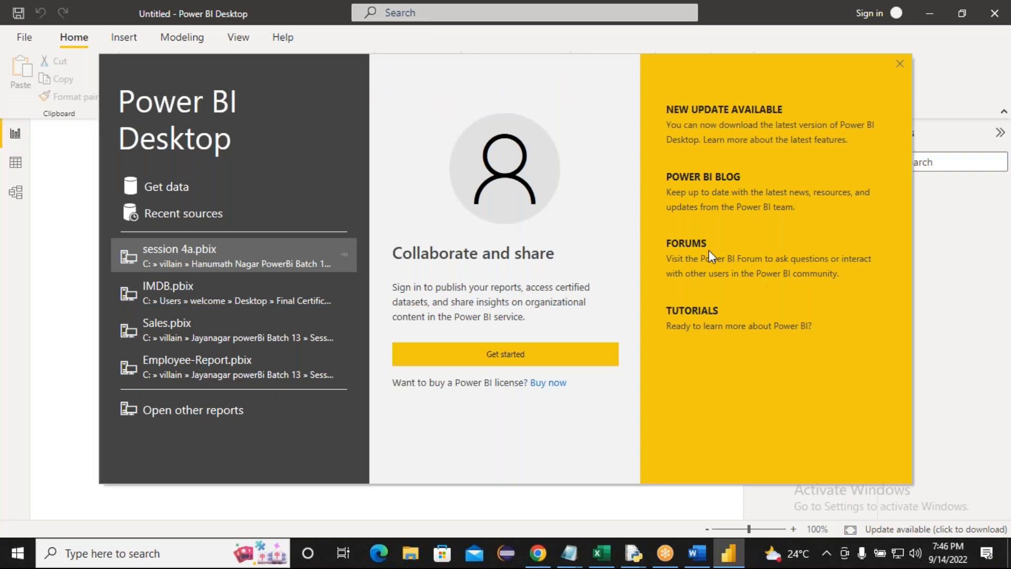
# In Power BI Desktop, dismiss the start screen and load Sheet1 from the PowerbiTask2 Excel workbook on the Desktop
pyautogui.click(899, 64)
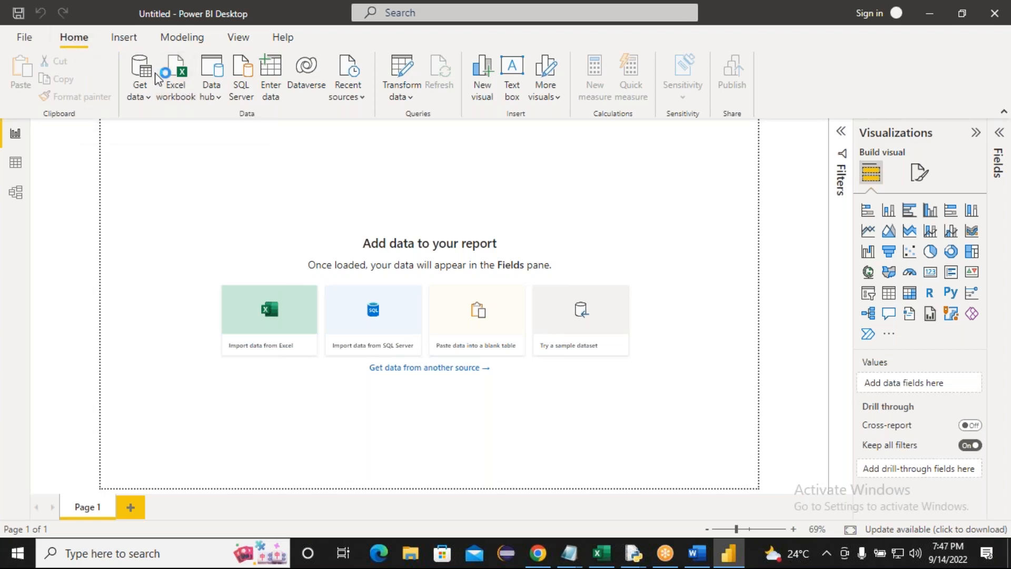
pyautogui.click(180, 86)
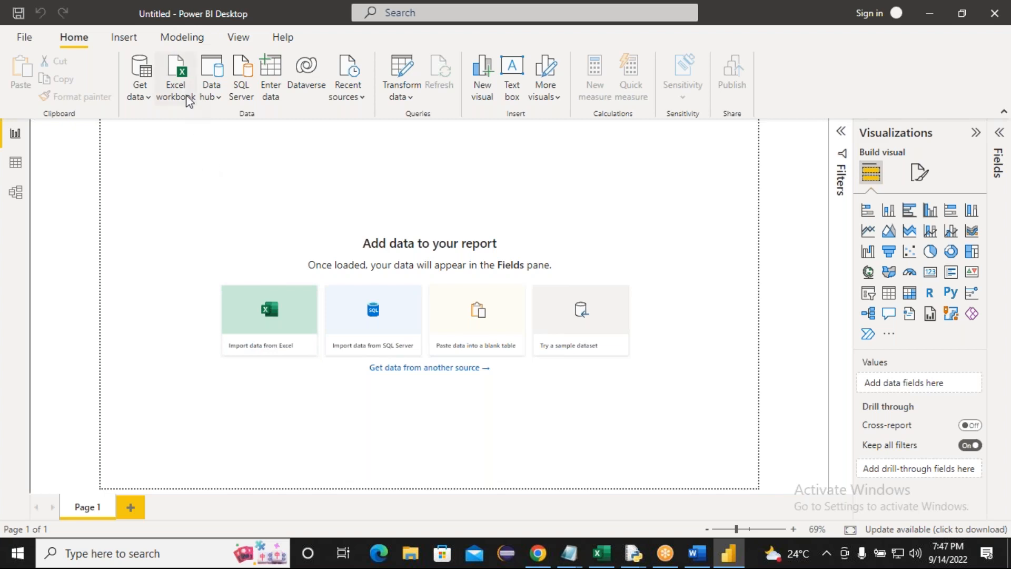
pyautogui.click(181, 72)
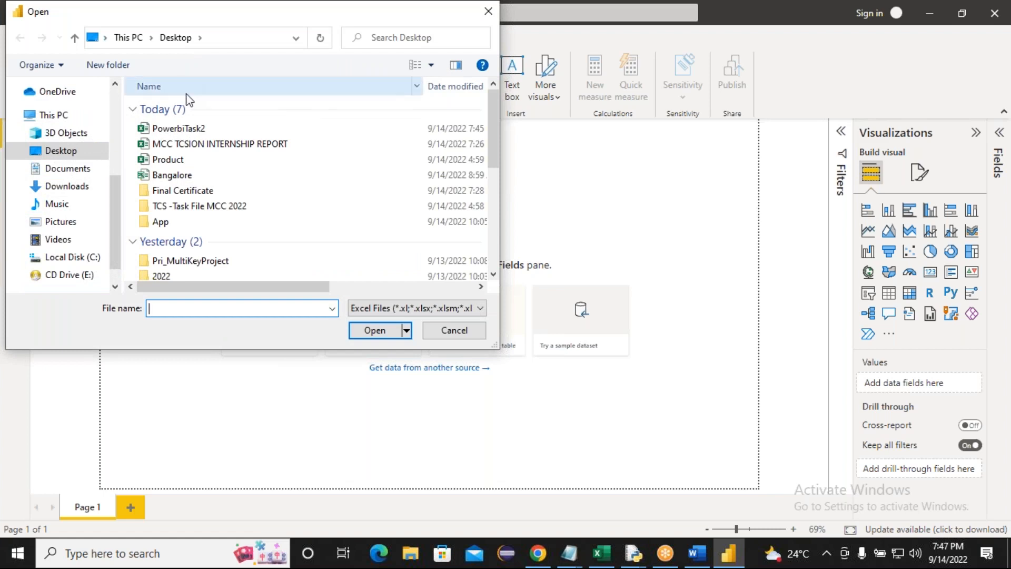
pyautogui.click(194, 129)
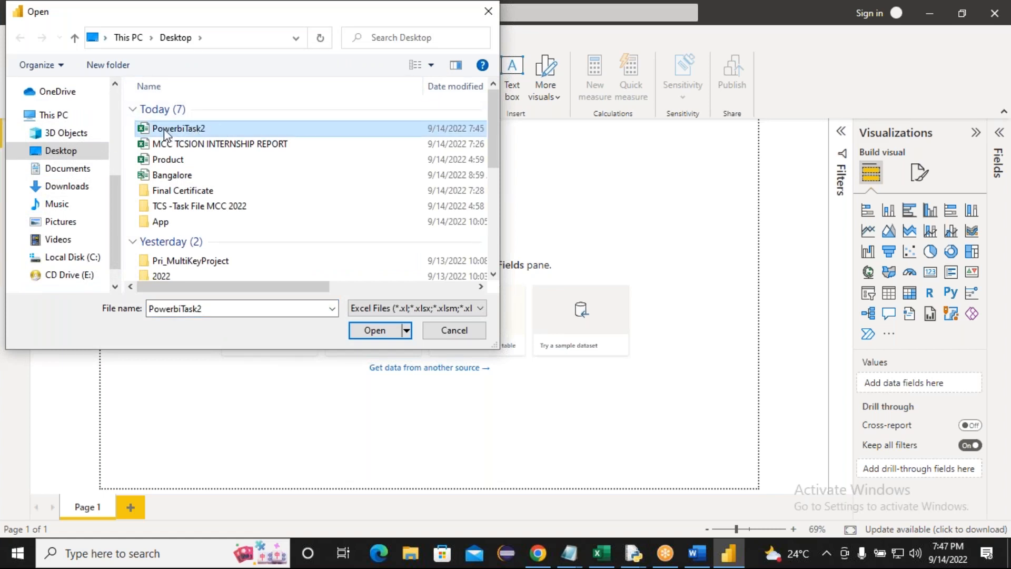
pyautogui.click(373, 339)
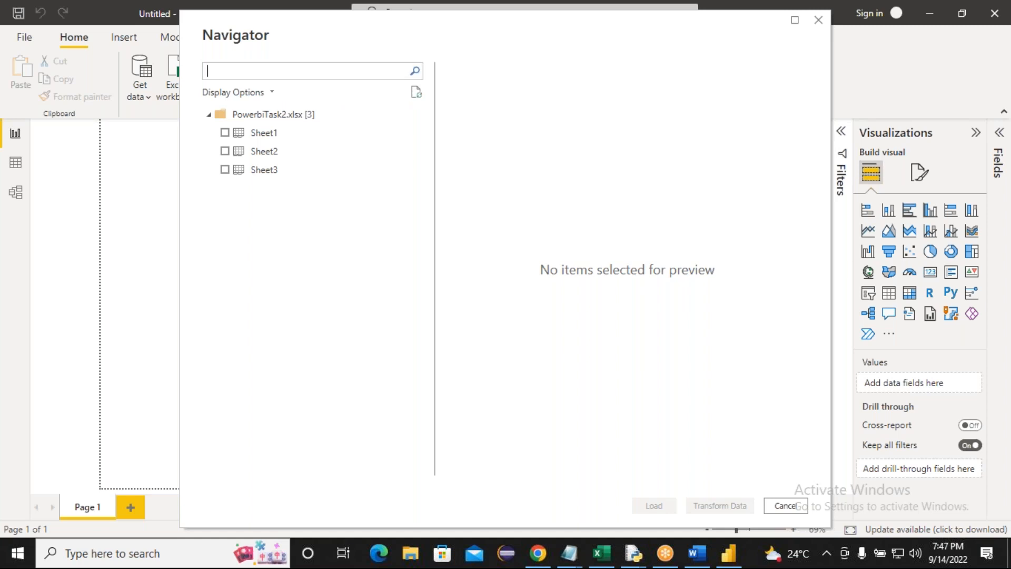
pyautogui.click(225, 133)
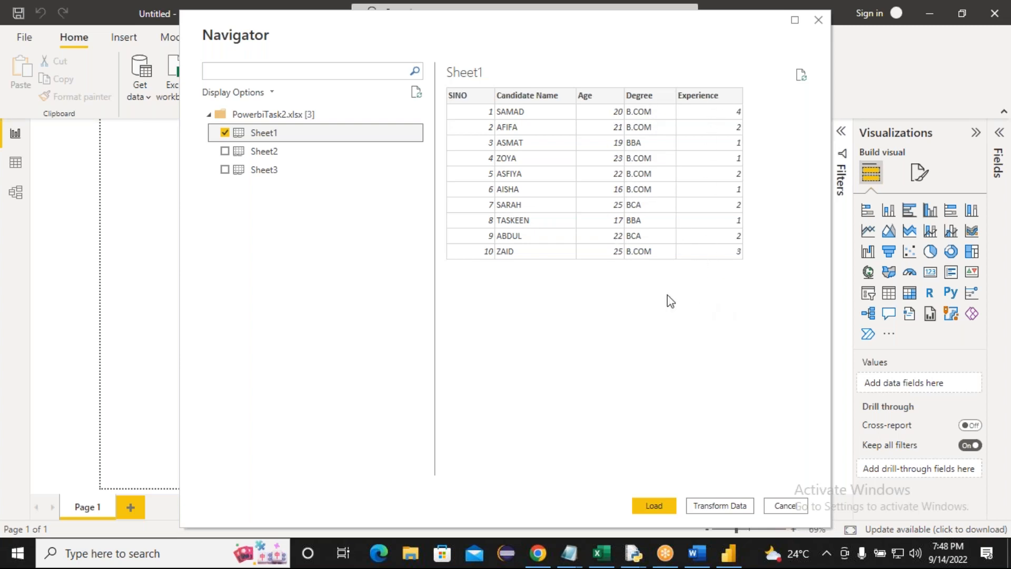
pyautogui.click(653, 507)
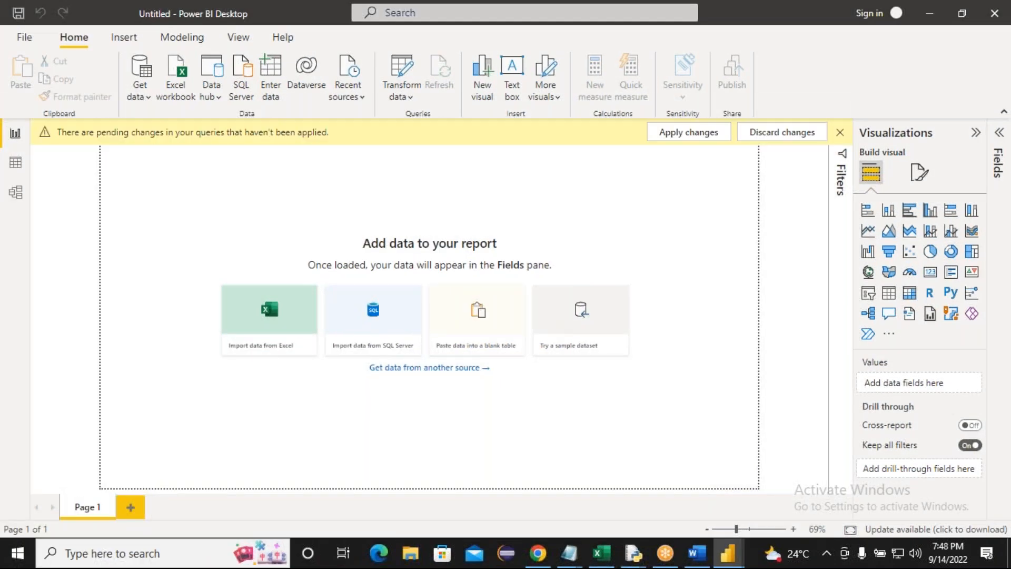
# Show the Sheet1 fields, add a pie chart to the report page and enlarge it to nearly the full page height
pyautogui.click(996, 148)
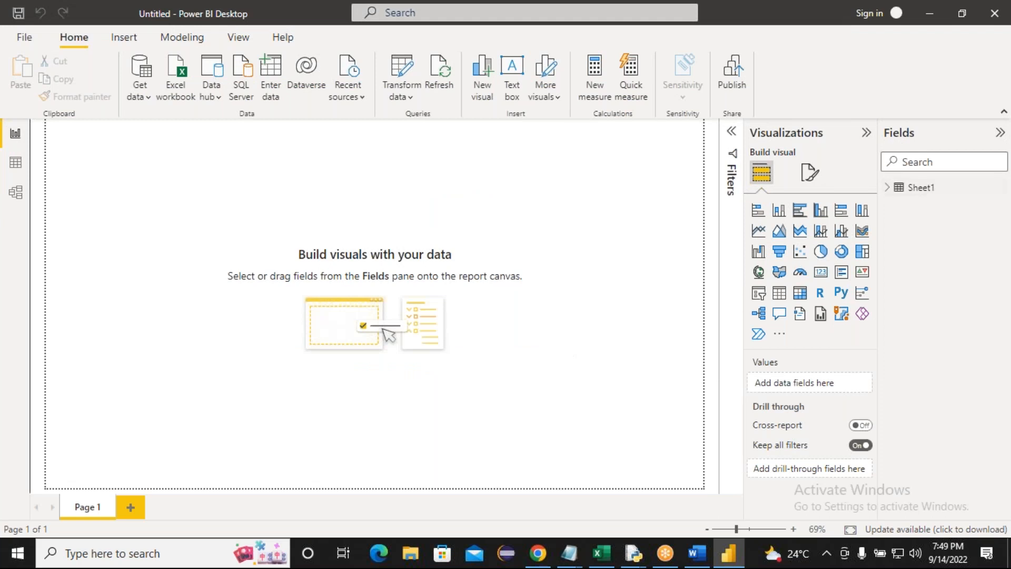
pyautogui.click(888, 188)
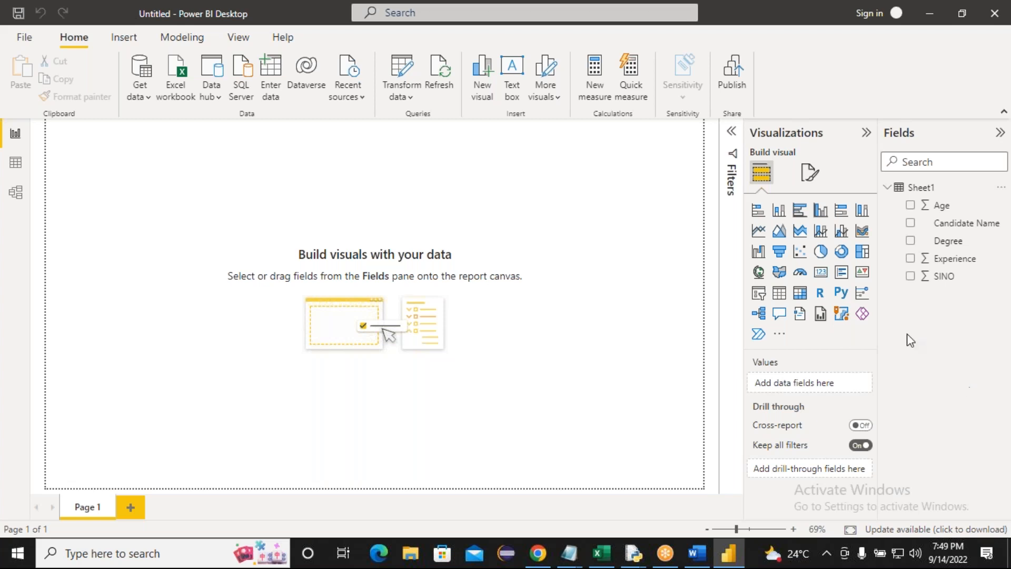
pyautogui.click(823, 255)
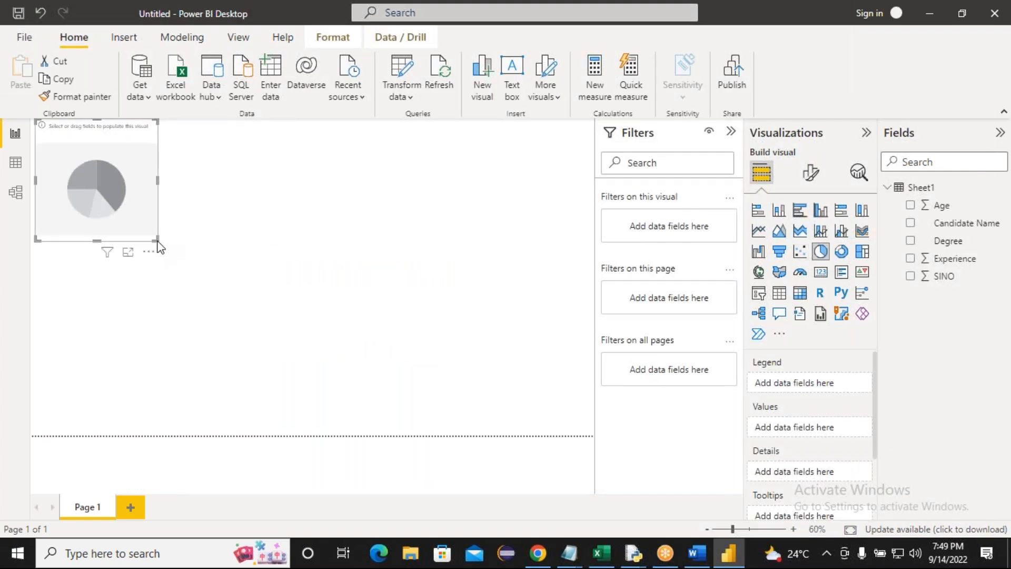
pyautogui.moveTo(157, 239); pyautogui.dragTo(295, 427)
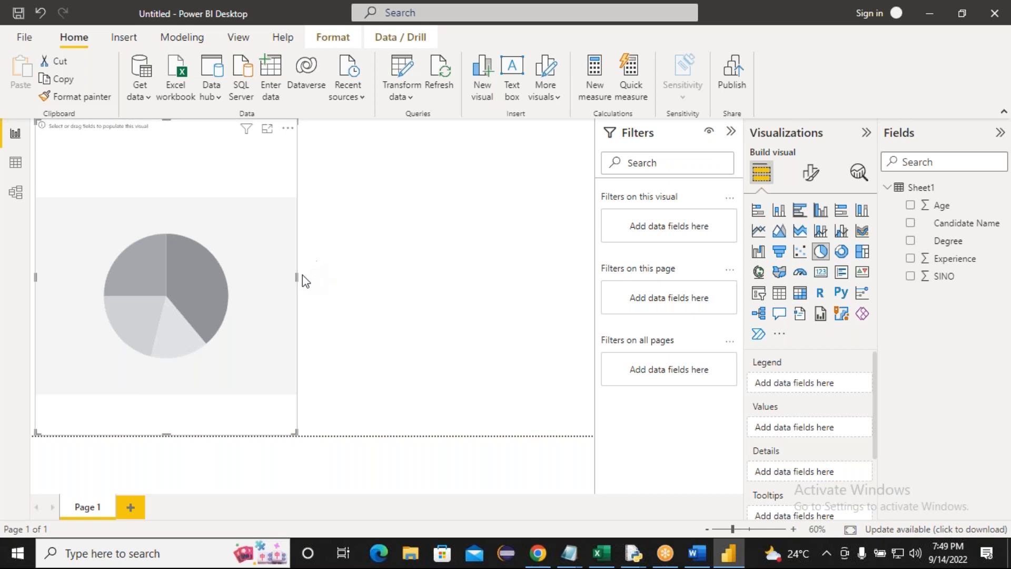
pyautogui.moveTo(298, 277); pyautogui.dragTo(314, 277)
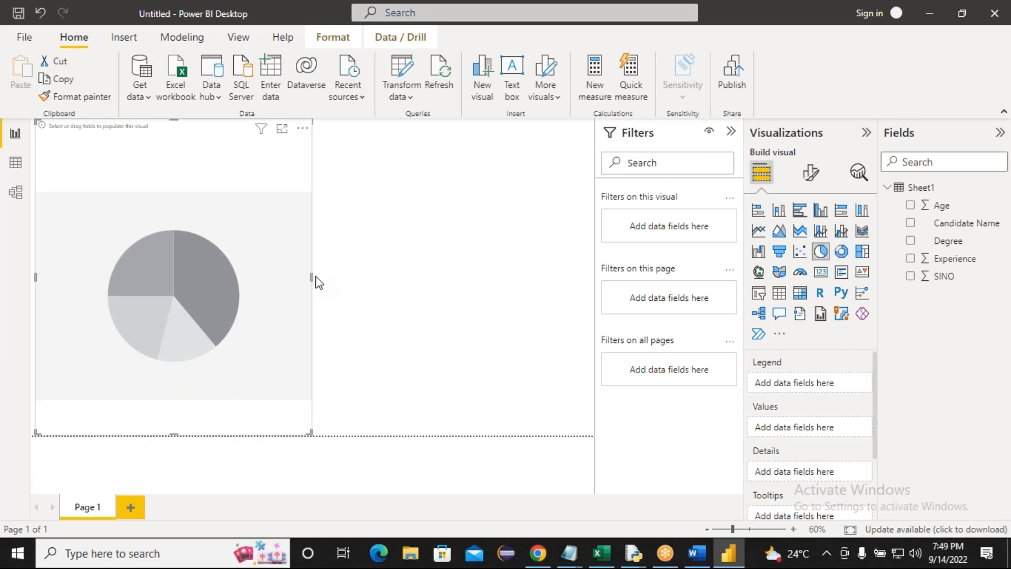
# Display the pie chart in focus mode with Candidate Name as legend, Age as values, Degree as details, and the Experience field added
pyautogui.click(910, 224)
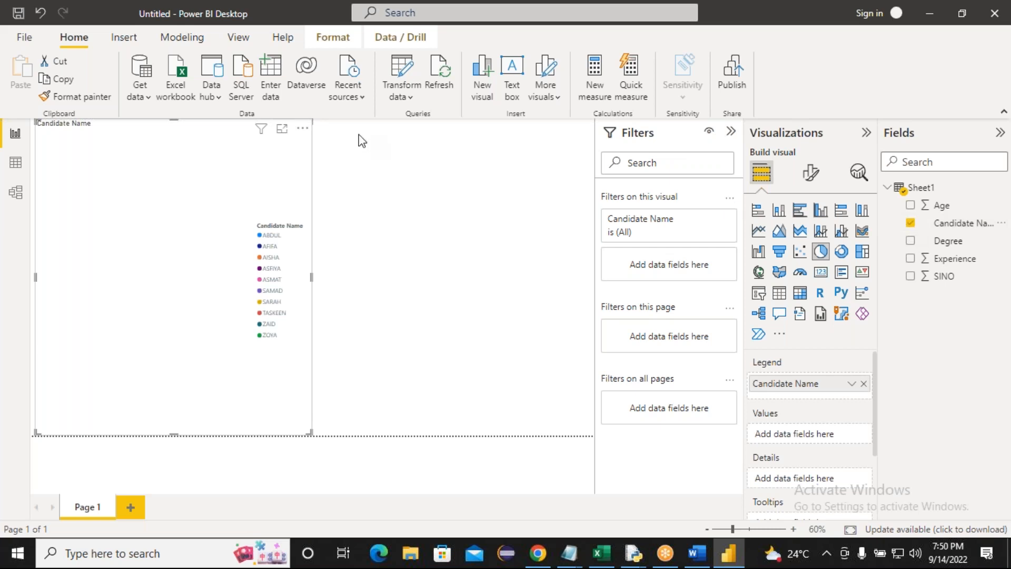
pyautogui.click(282, 129)
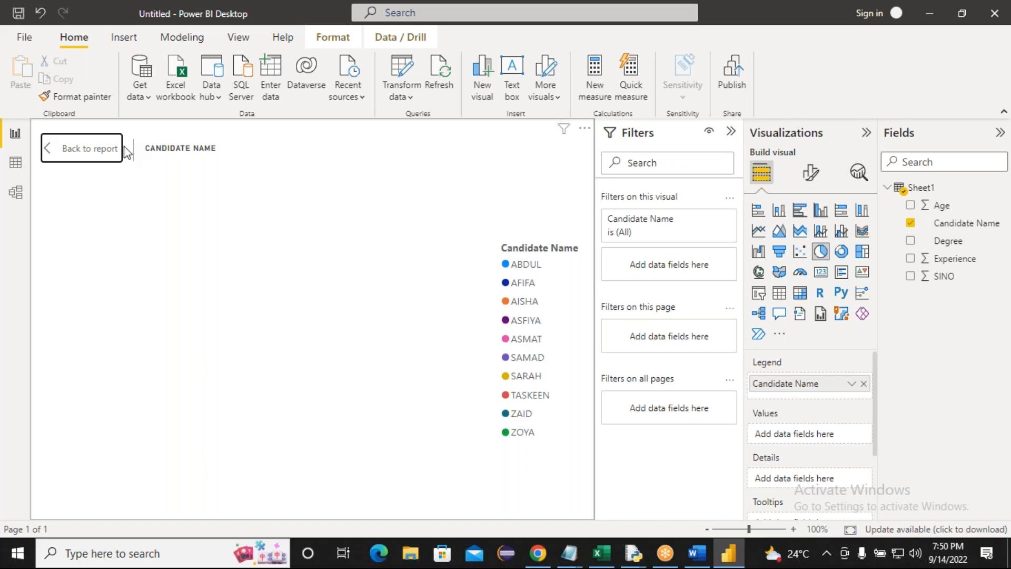
pyautogui.click(95, 154)
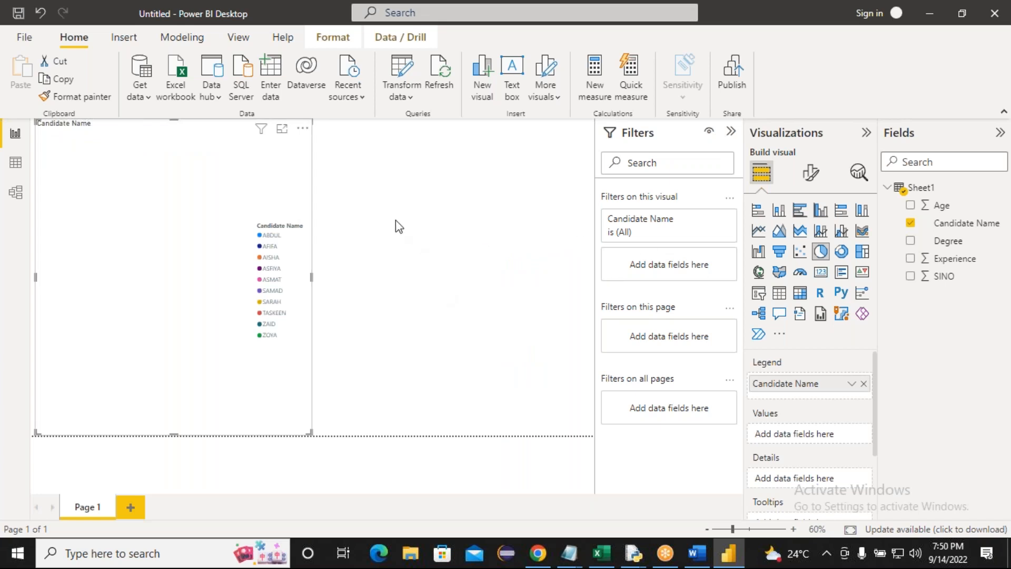
pyautogui.click(282, 129)
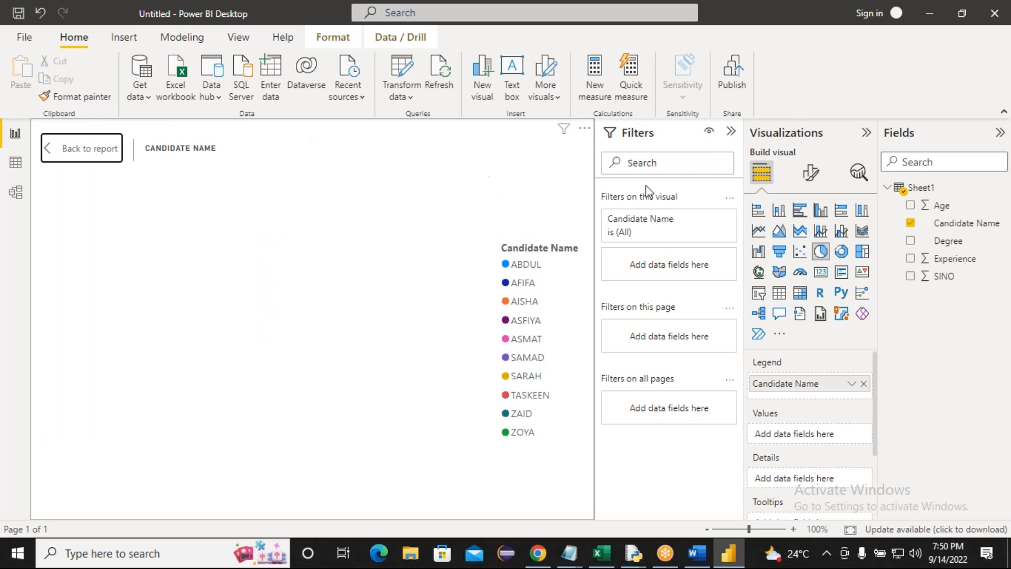
pyautogui.click(911, 210)
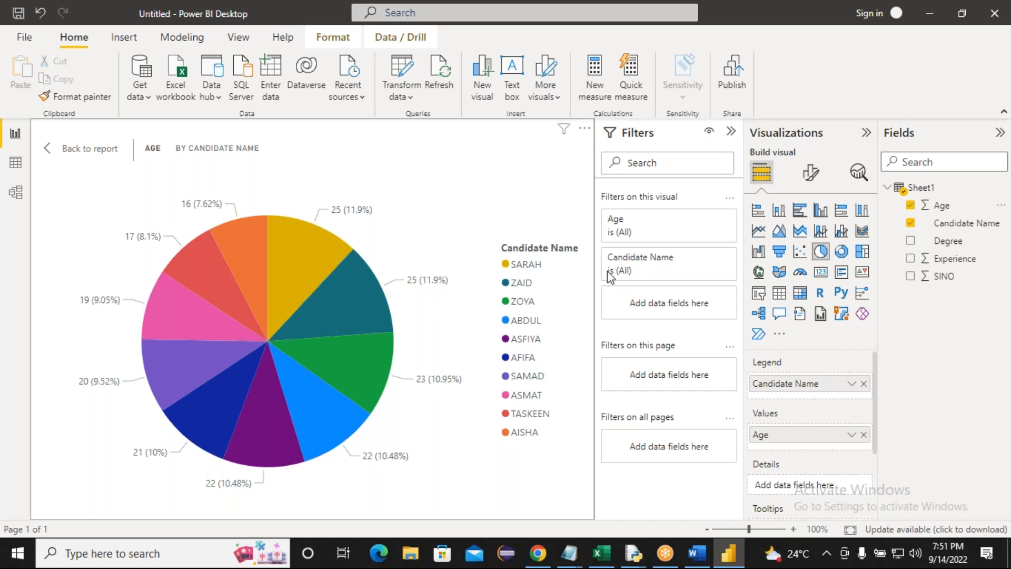
pyautogui.click(911, 241)
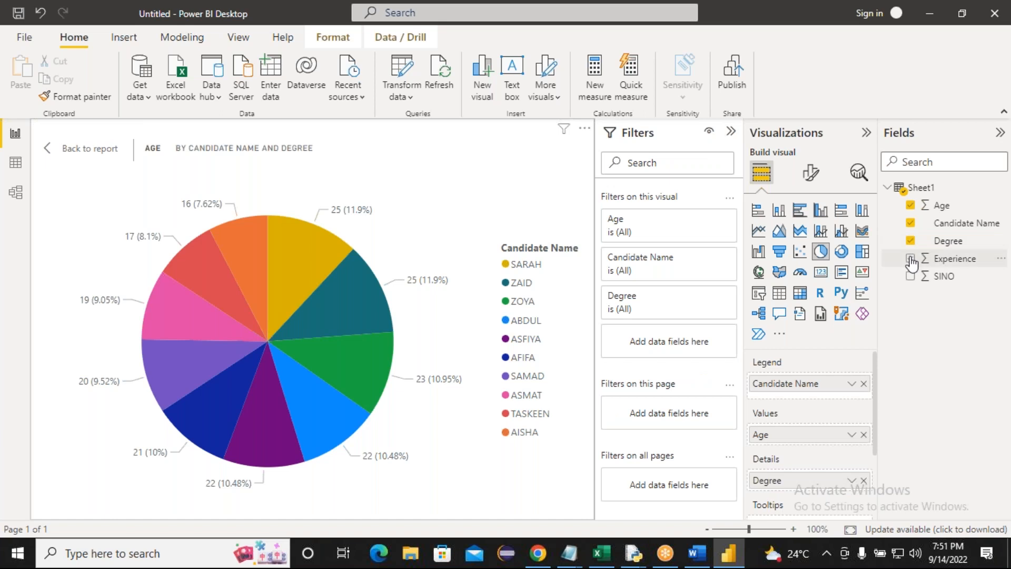
pyautogui.click(910, 259)
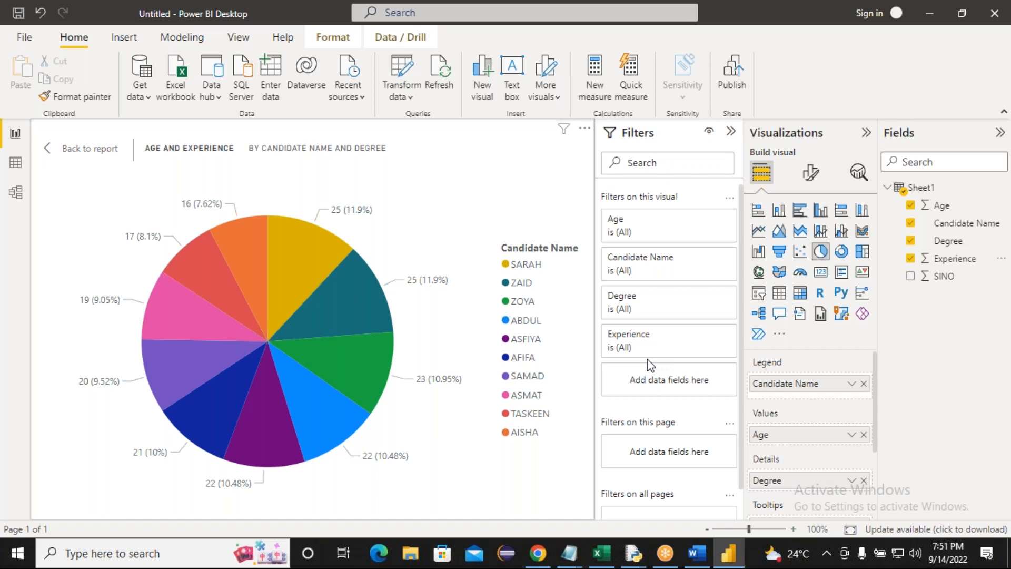
# Filter the pie chart by Age greater than or equal to 20 and less than or equal to 35, and collapse the filter card
pyautogui.click(651, 232)
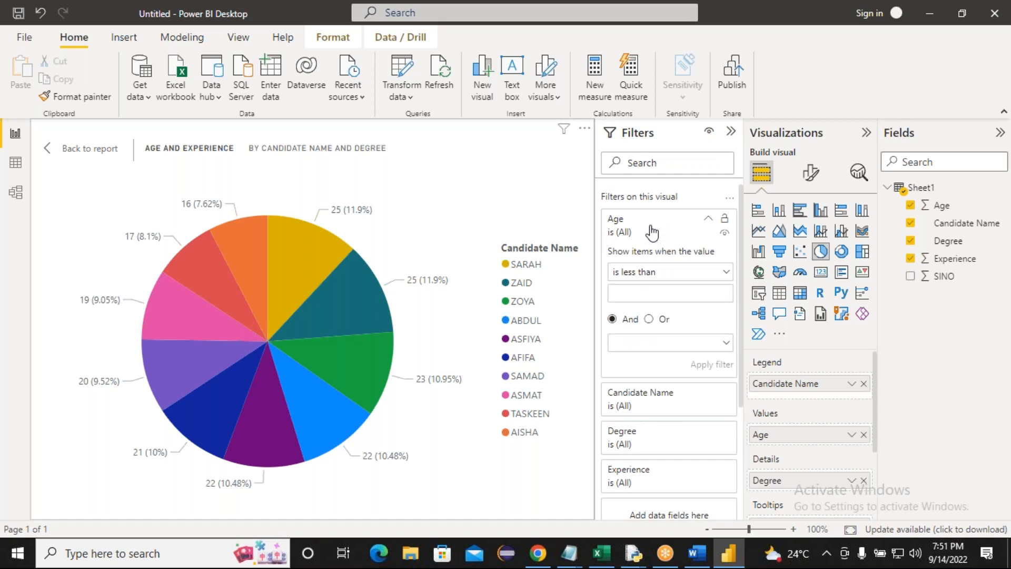
pyautogui.click(727, 272)
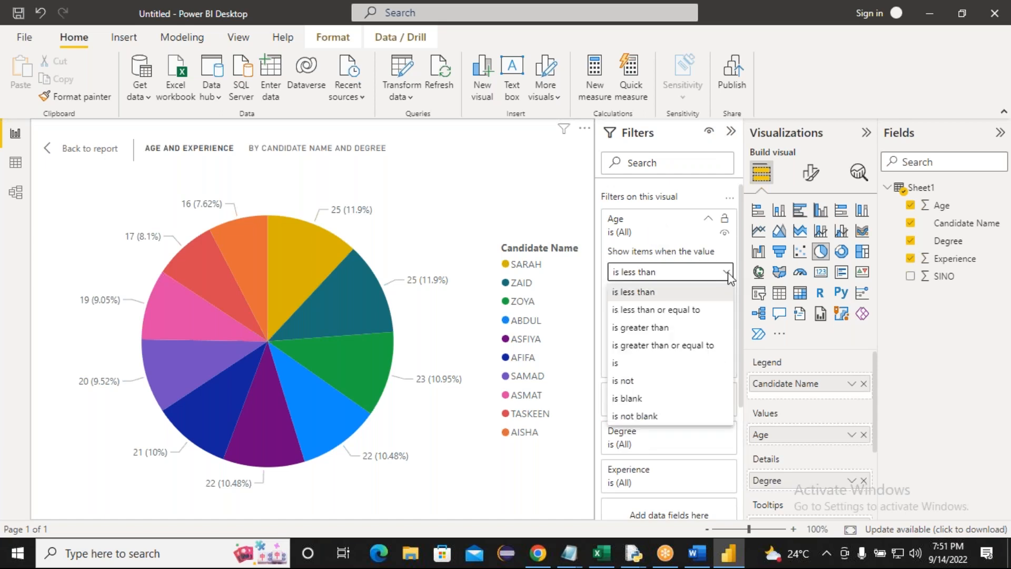
pyautogui.click(666, 346)
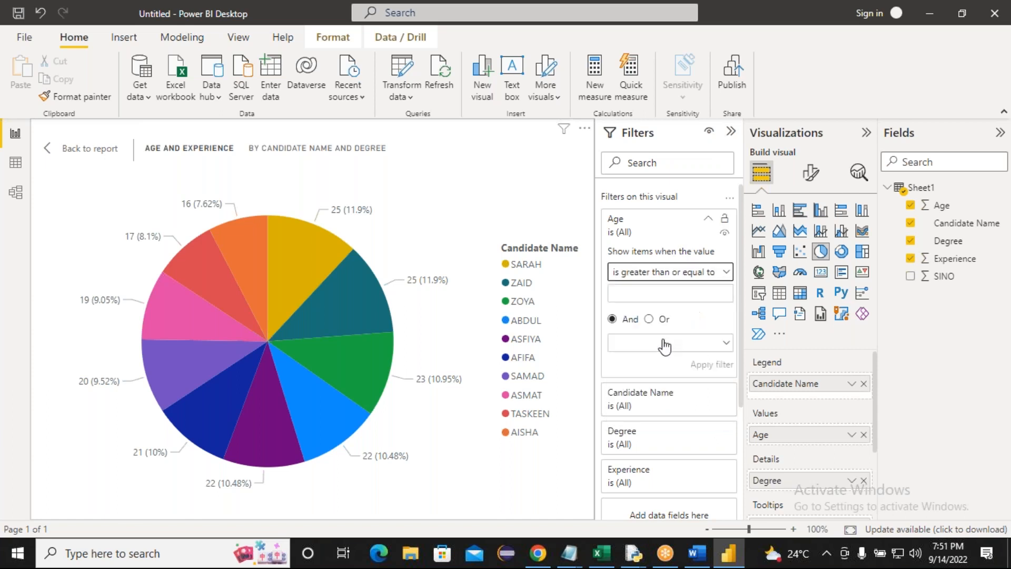
pyautogui.click(627, 296)
pyautogui.write('20')
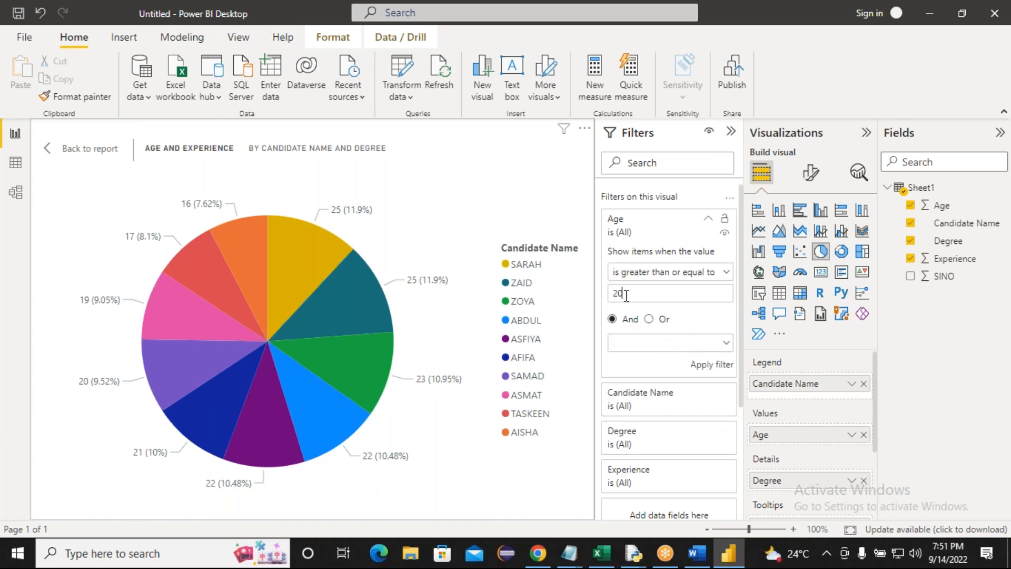
pyautogui.click(726, 343)
pyautogui.click(710, 344)
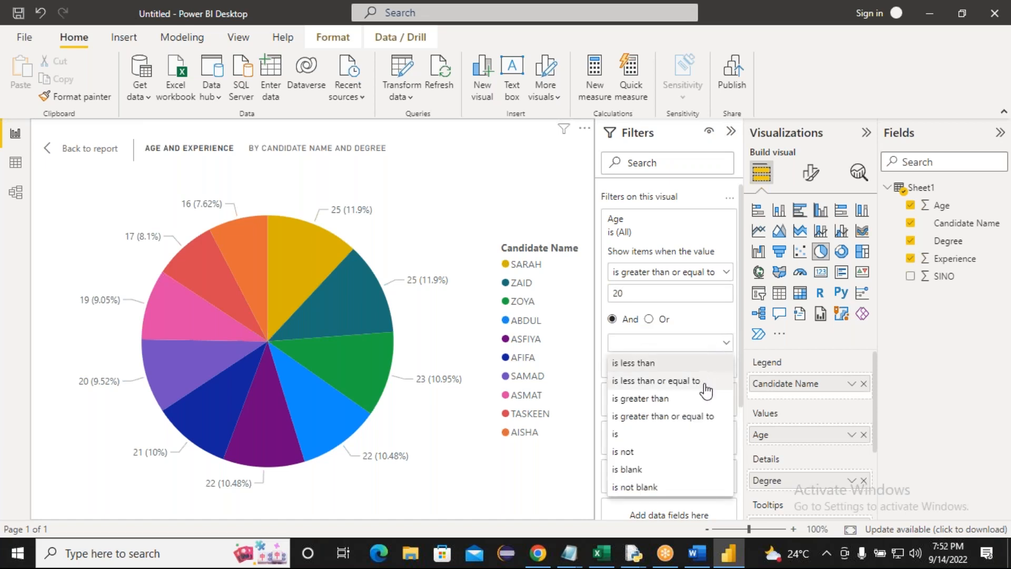
pyautogui.click(668, 384)
pyautogui.click(626, 362)
pyautogui.write('35')
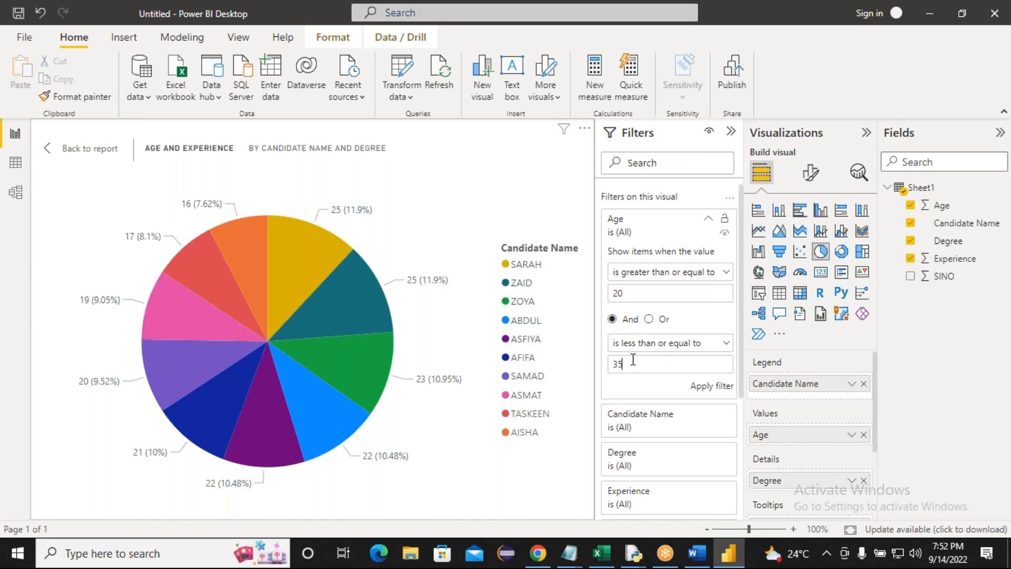
pyautogui.click(714, 387)
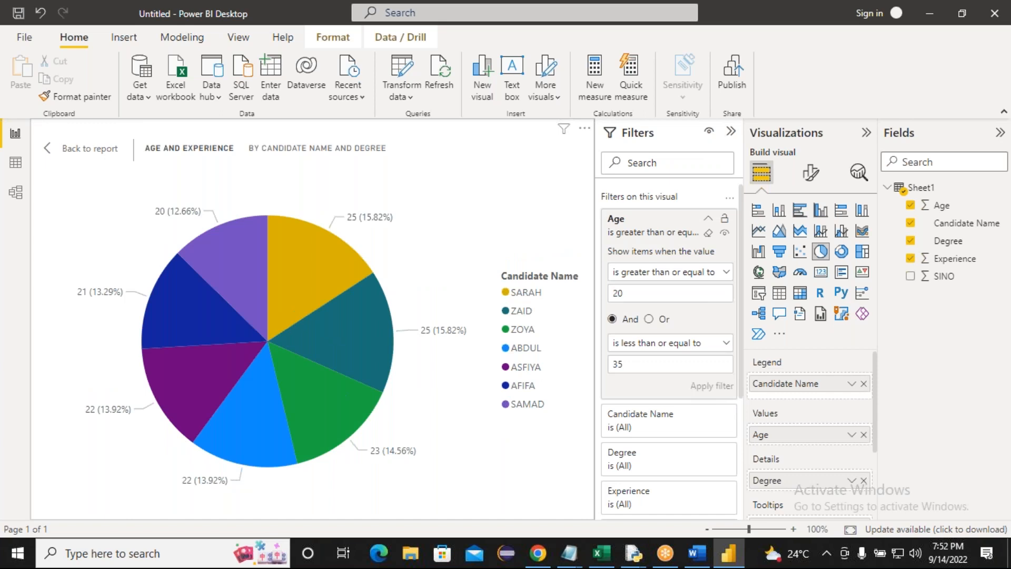
pyautogui.click(709, 220)
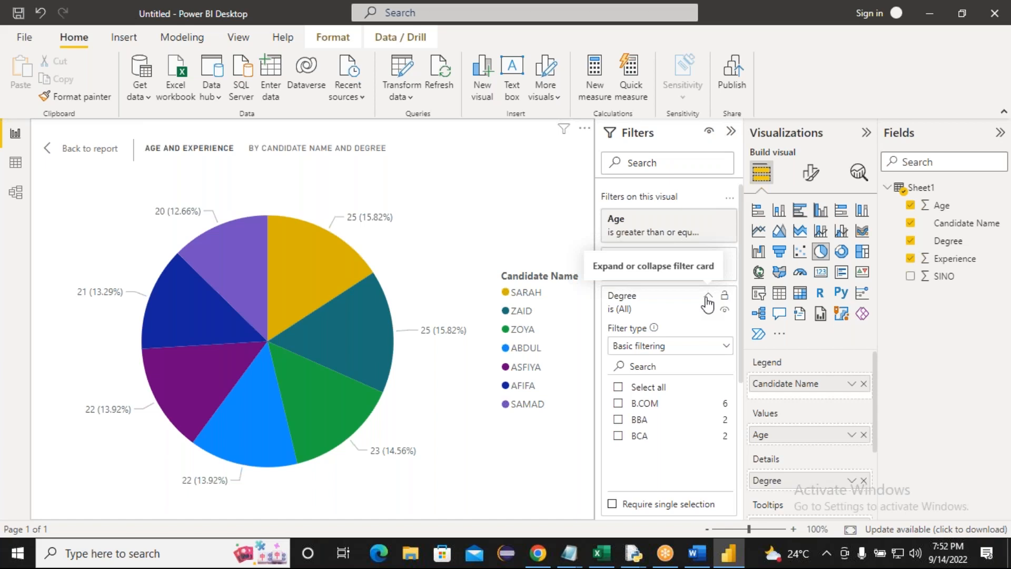
# Filter the pie chart's Degree to B.COM and BBA only, leaving BCA out, and collapse the filter card
pyautogui.click(619, 437)
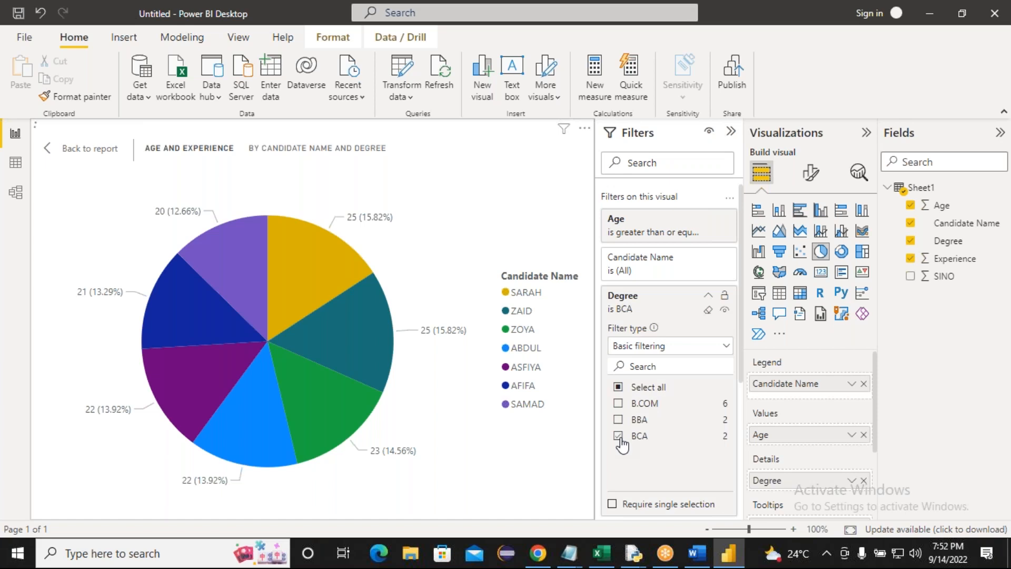
pyautogui.click(619, 406)
pyautogui.click(619, 421)
pyautogui.click(619, 421)
pyautogui.click(619, 422)
pyautogui.click(619, 437)
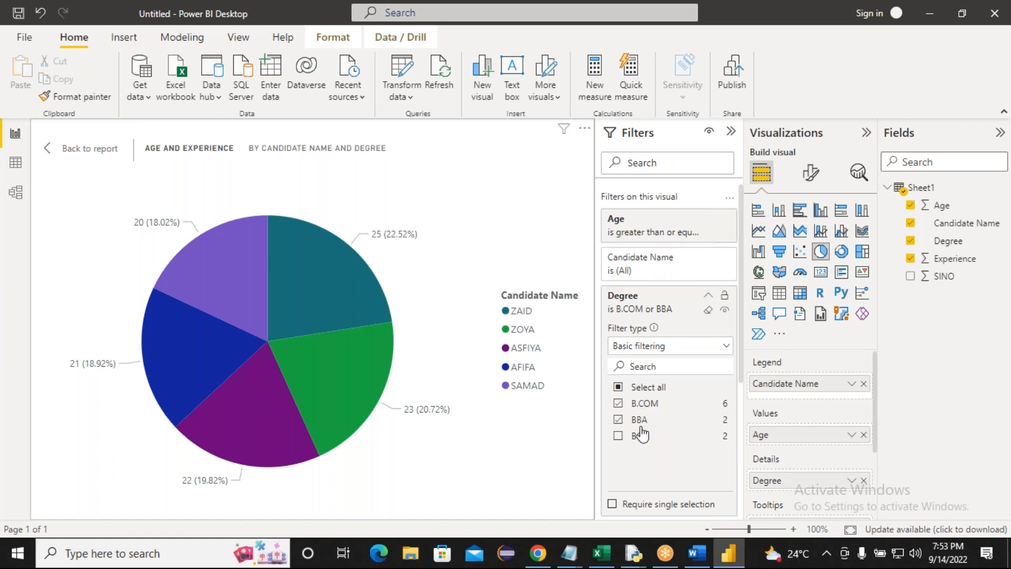
pyautogui.click(708, 296)
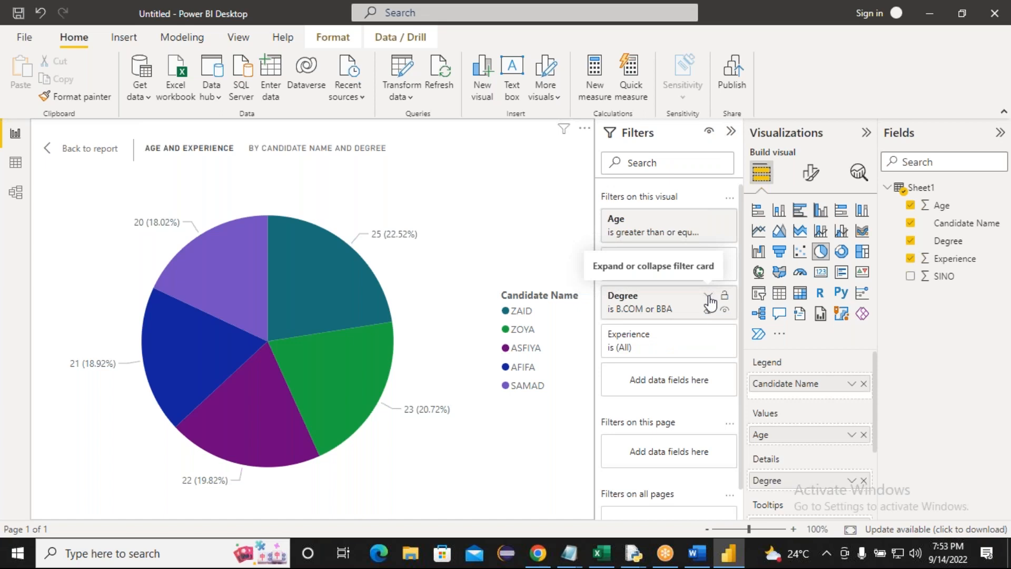
# Filter the pie chart by Experience greater than or equal to 1 and less than or equal to 5
pyautogui.click(657, 350)
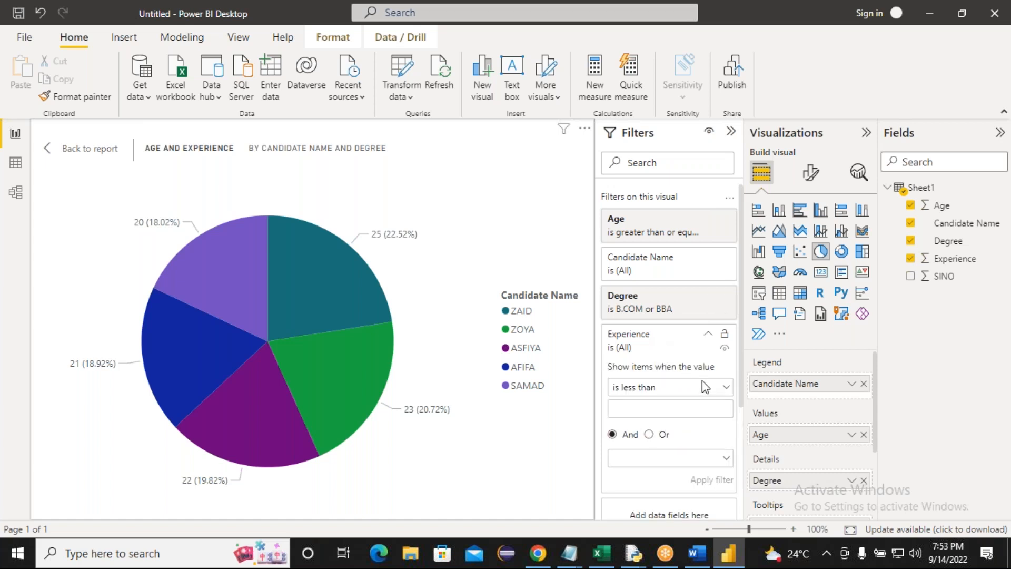
pyautogui.click(668, 387)
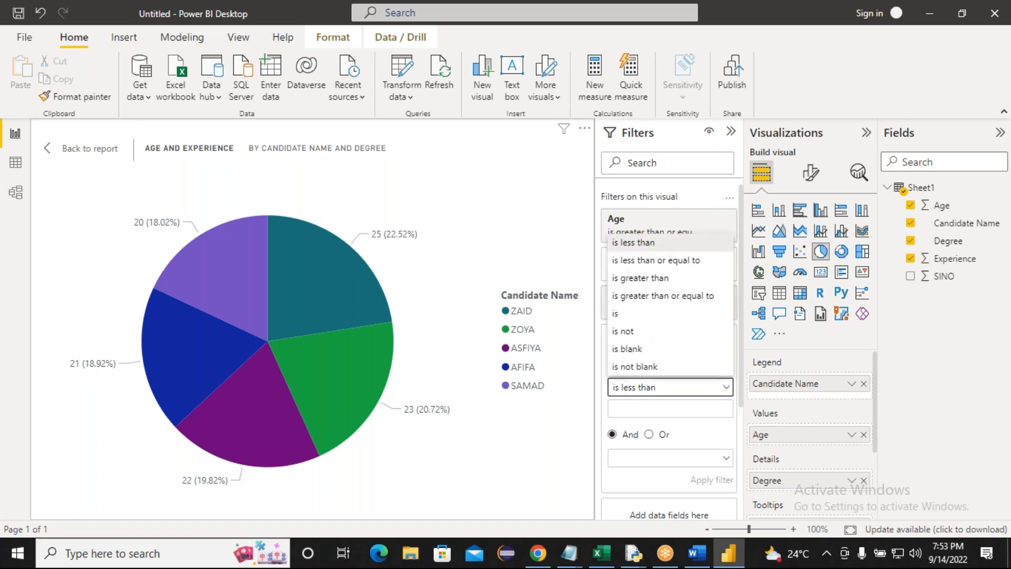
pyautogui.click(677, 295)
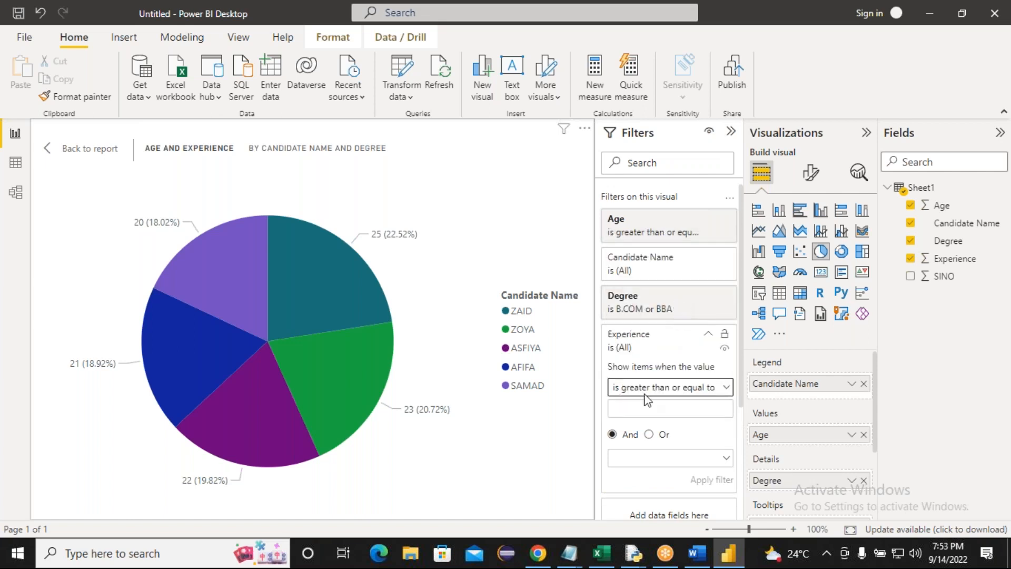
pyautogui.click(635, 410)
pyautogui.write('1')
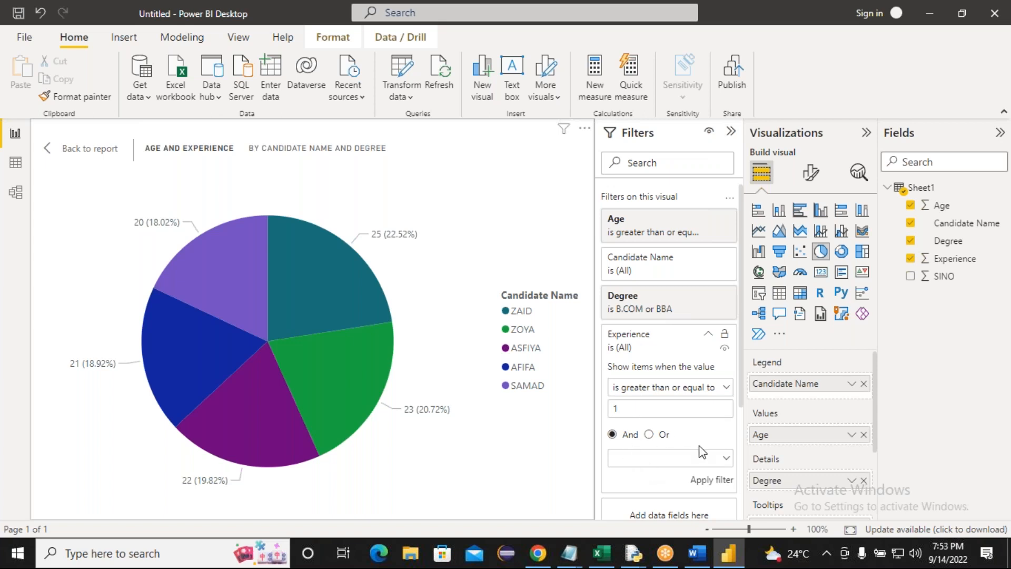
pyautogui.click(727, 458)
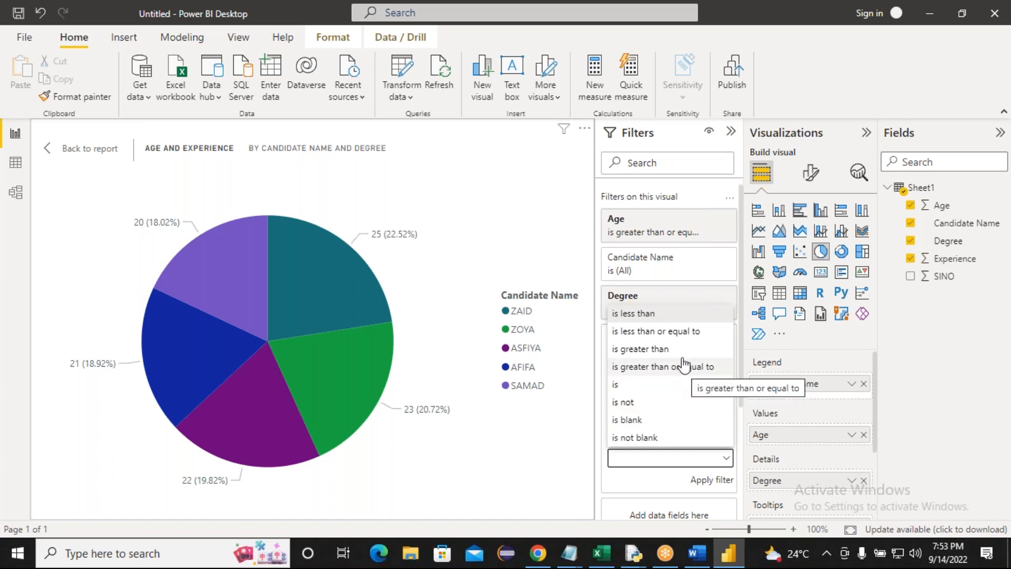
pyautogui.click(675, 332)
pyautogui.click(641, 476)
pyautogui.write('5')
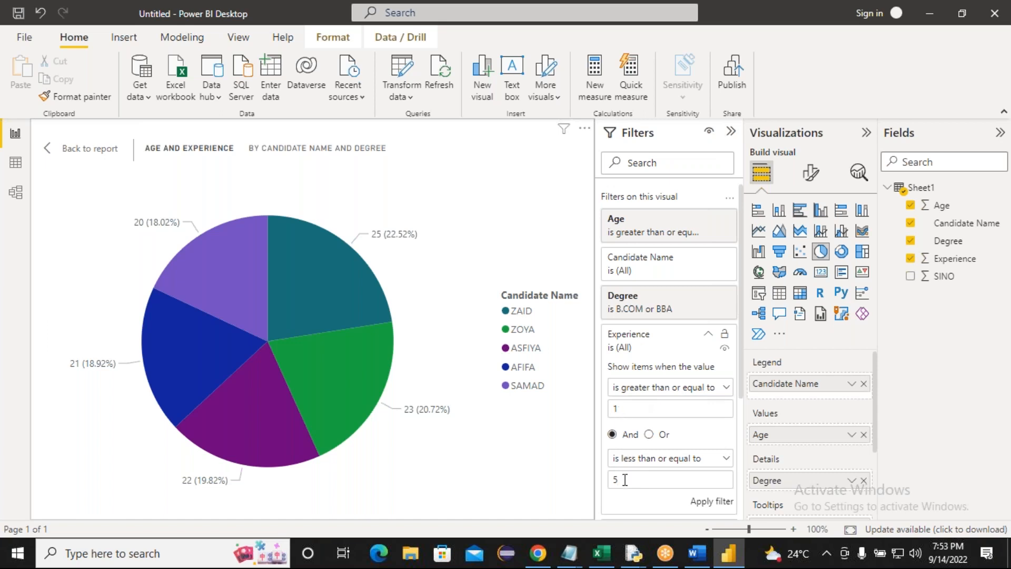
pyautogui.click(712, 501)
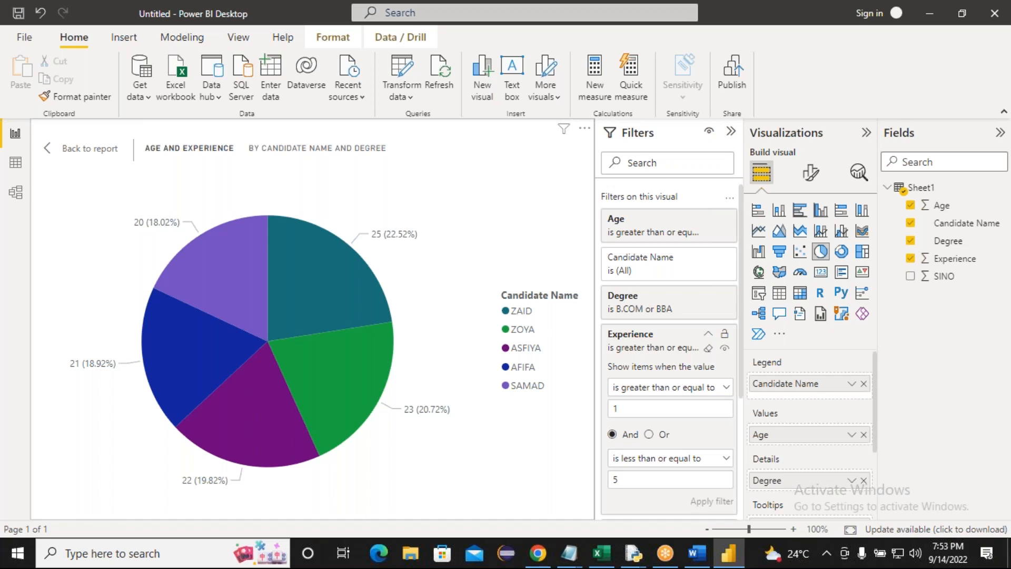
# Collapse the filters area, return from focus mode to the report page and deselect the pie chart
pyautogui.click(733, 139)
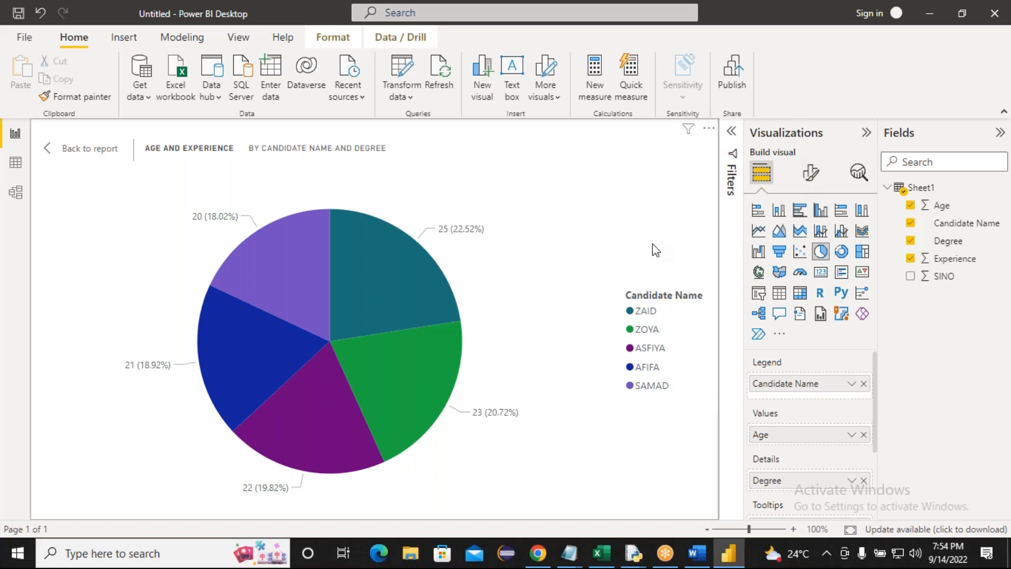
pyautogui.click(92, 151)
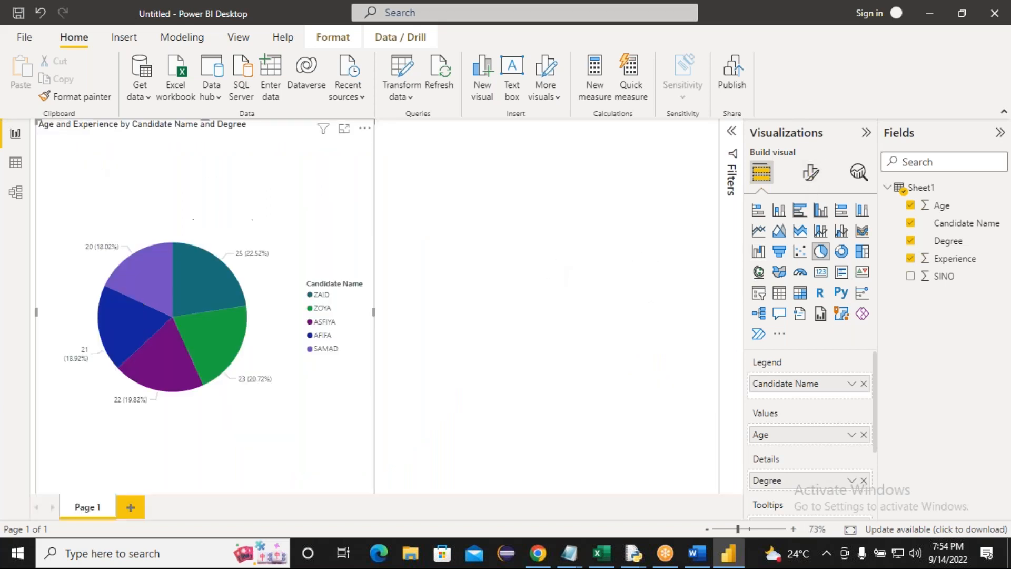
pyautogui.click(510, 228)
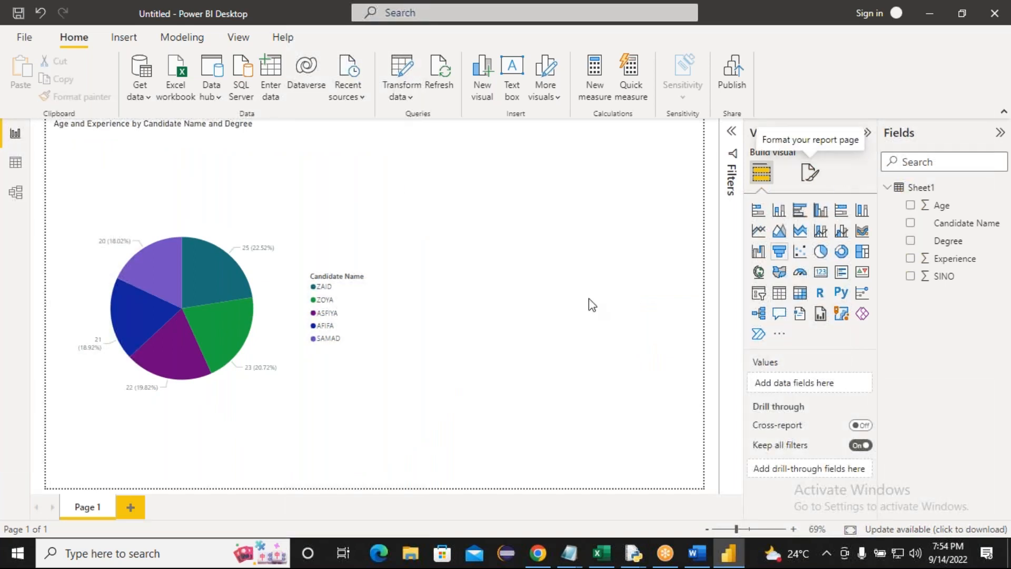
# View the filtered pie chart in focus mode once more, and return to the report page
pyautogui.click(220, 189)
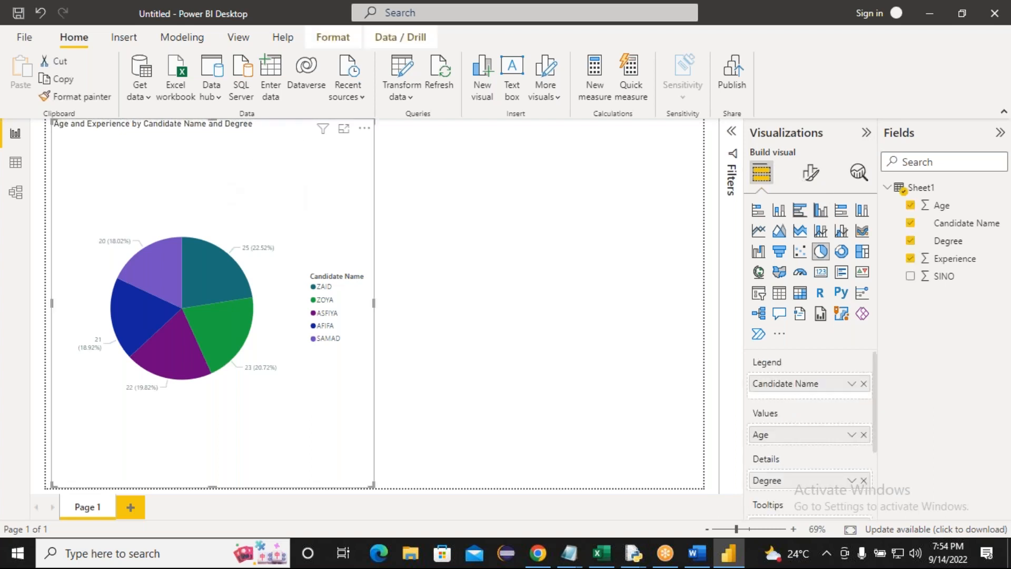
pyautogui.click(343, 131)
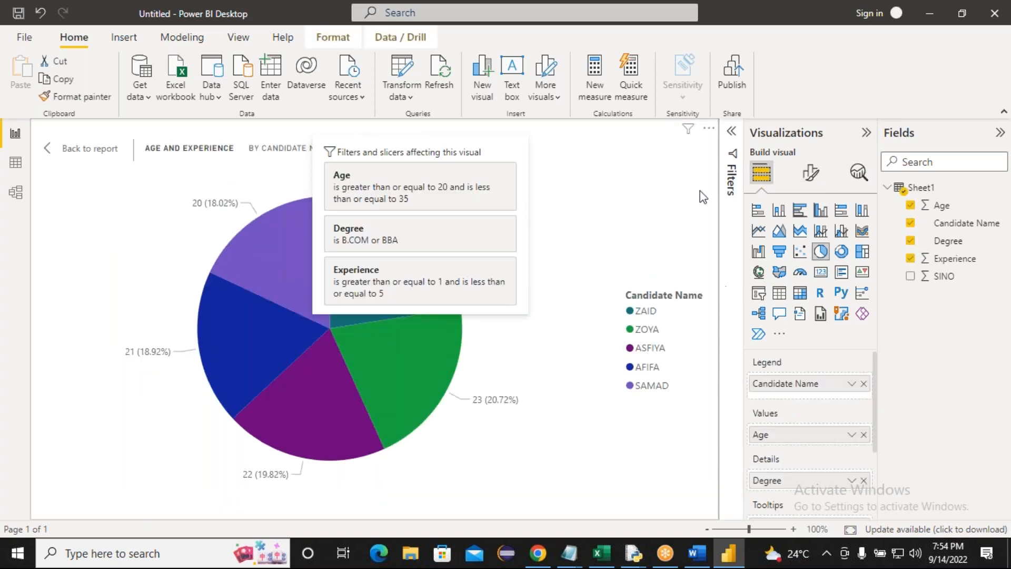
pyautogui.click(89, 156)
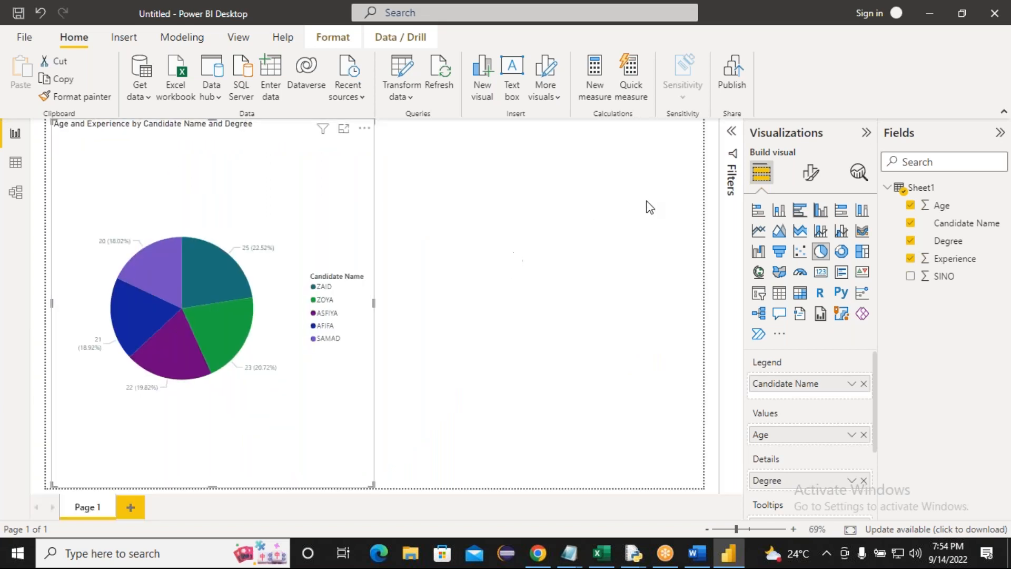
# Set the report page's wallpaper to the image pexels-buro-millennial-1438081 from the Final Certificate folder on the Desktop
pyautogui.click(544, 247)
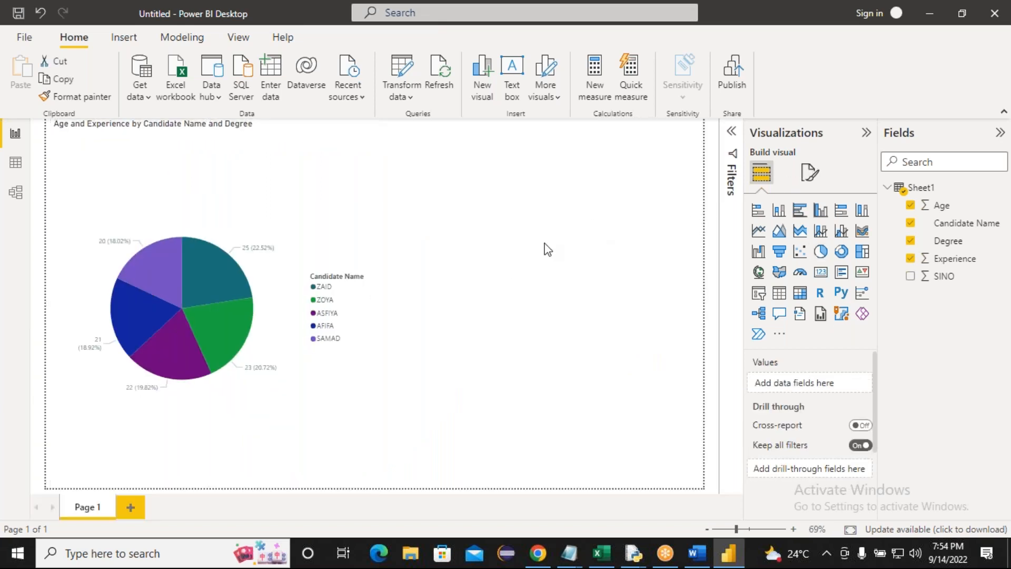
pyautogui.click(810, 174)
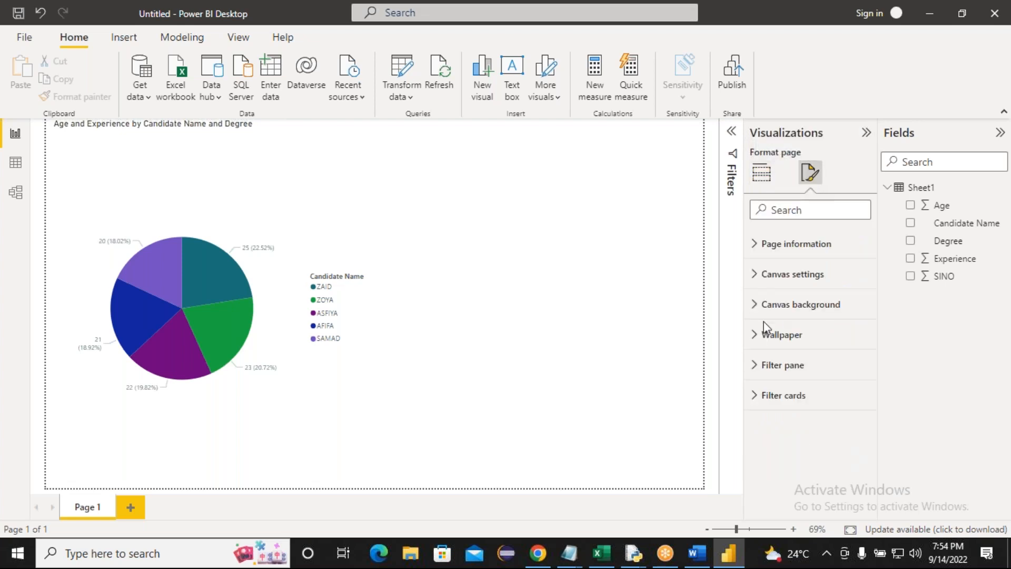
pyautogui.click(756, 334)
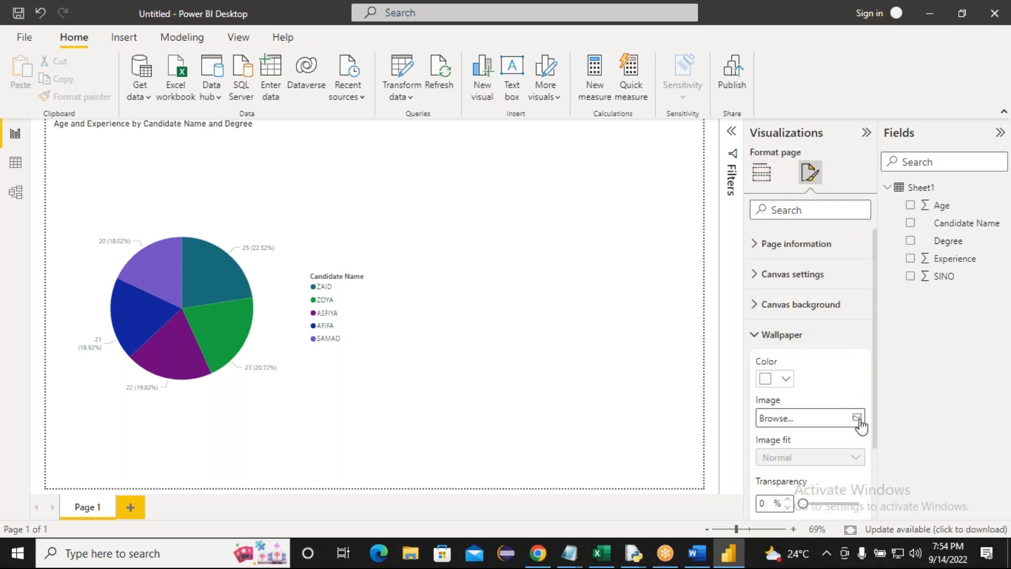
pyautogui.click(800, 418)
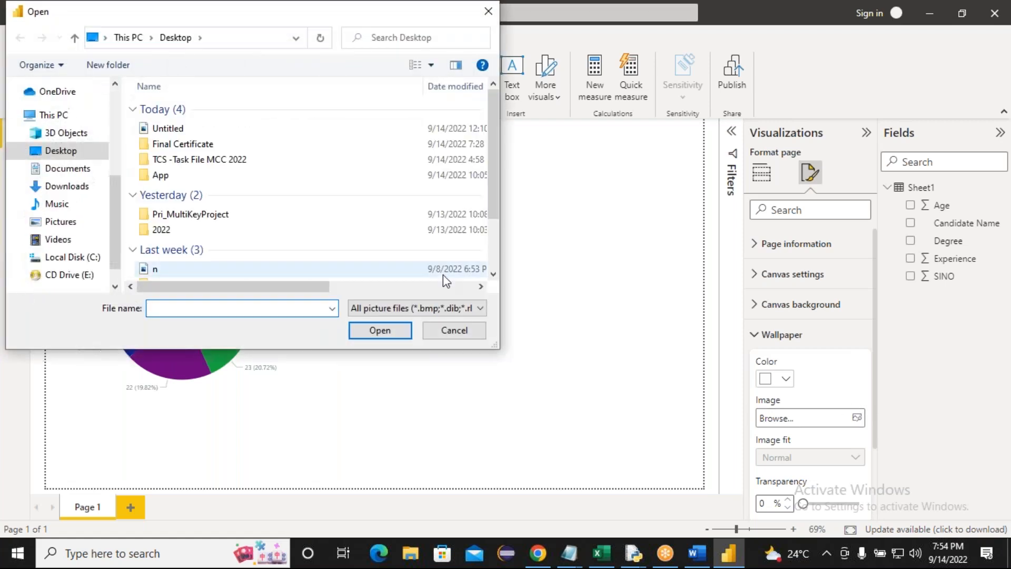
pyautogui.doubleClick(185, 140)
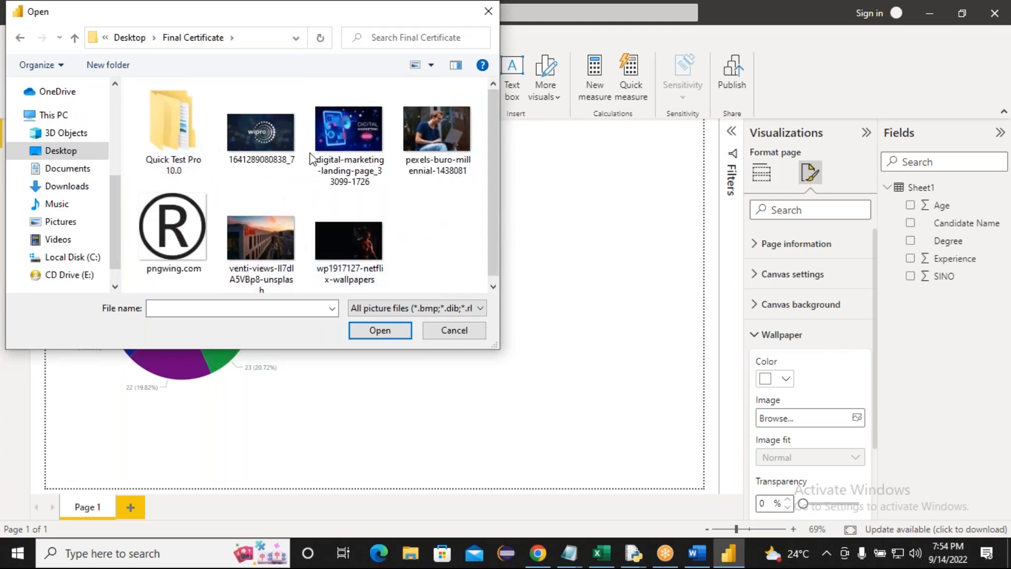
pyautogui.click(294, 143)
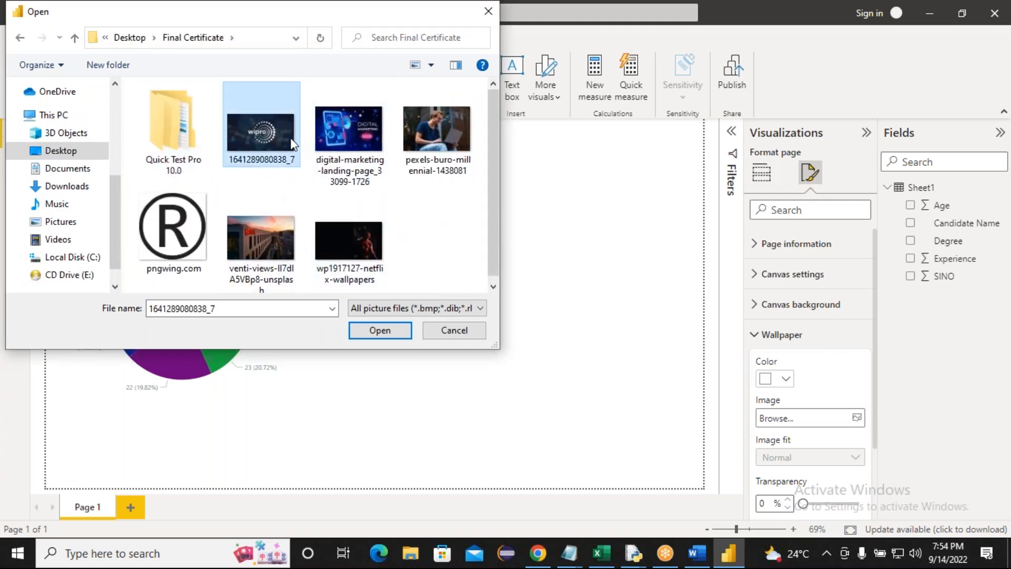
pyautogui.click(447, 135)
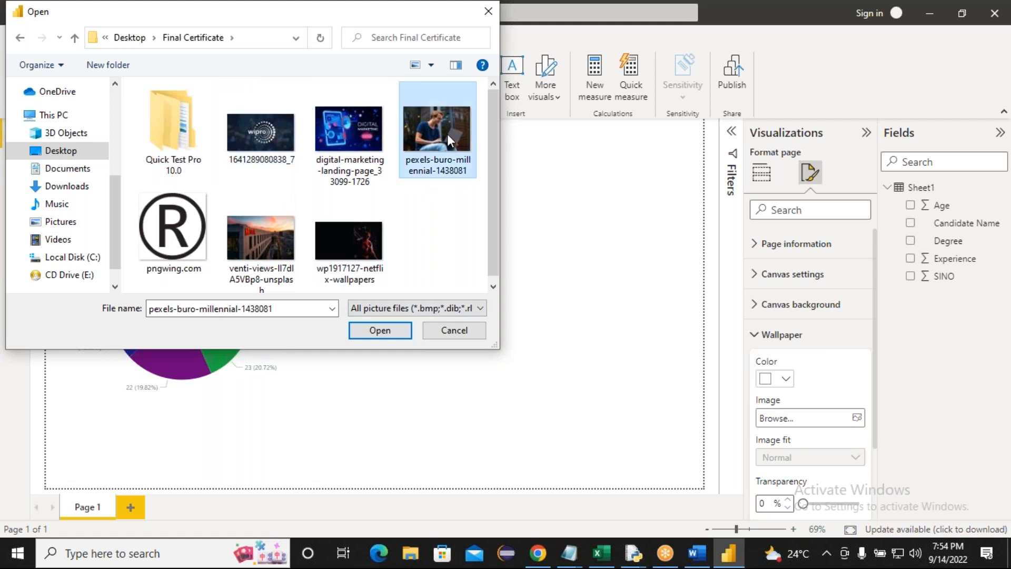
pyautogui.click(377, 333)
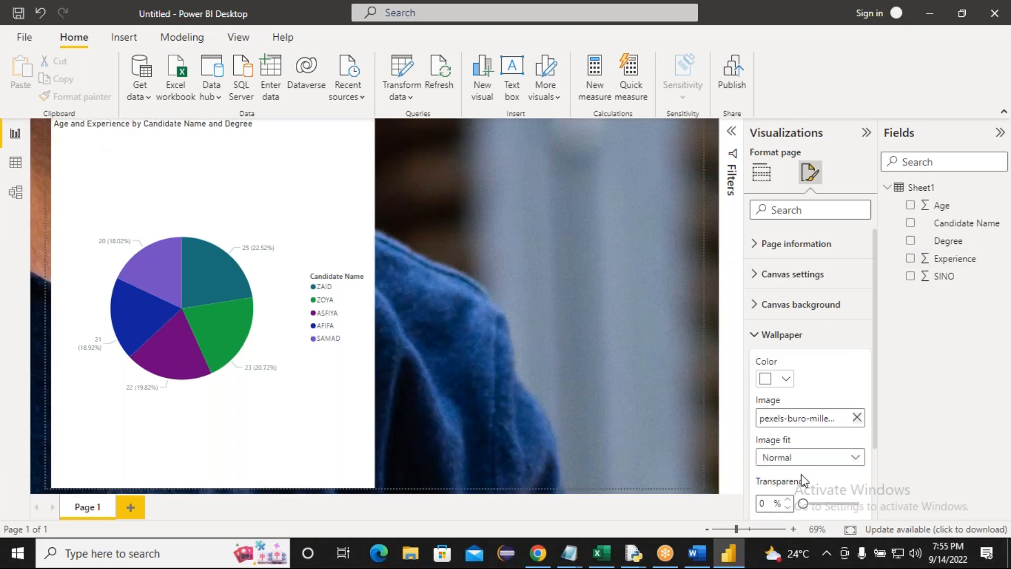
# Set the wallpaper's image fit to Fit and collapse the wallpaper settings
pyautogui.click(857, 458)
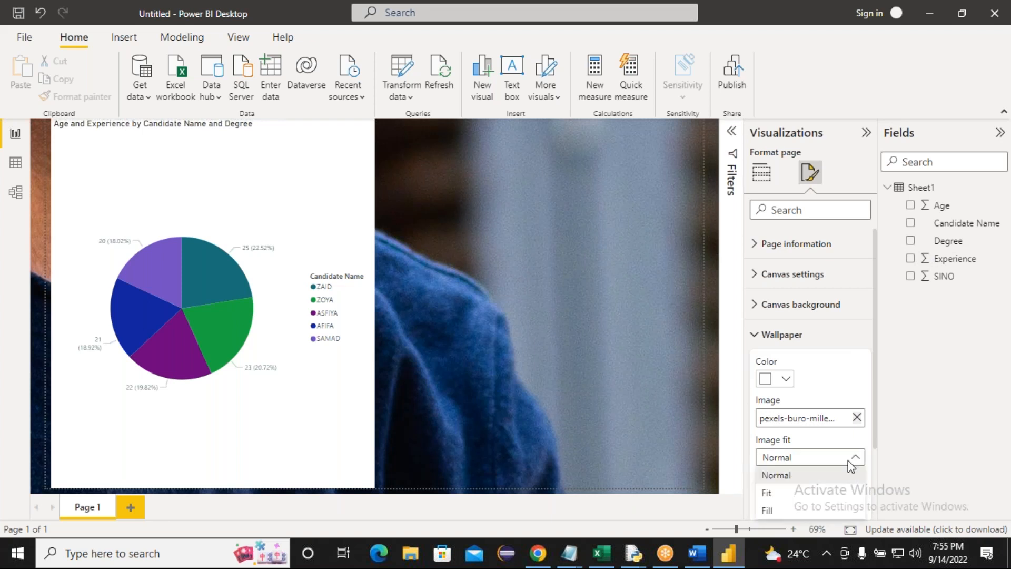
pyautogui.click(781, 494)
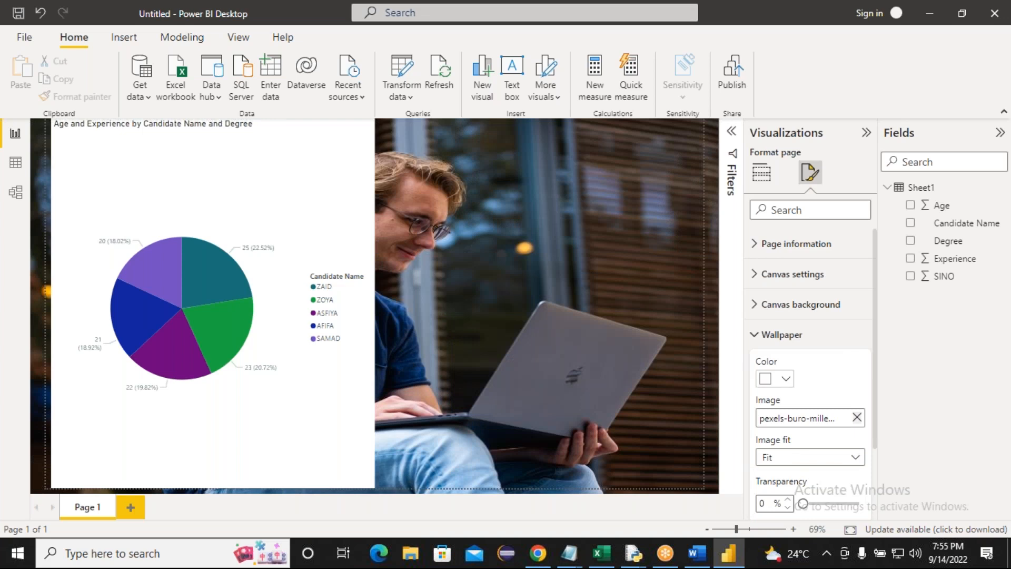
pyautogui.click(757, 337)
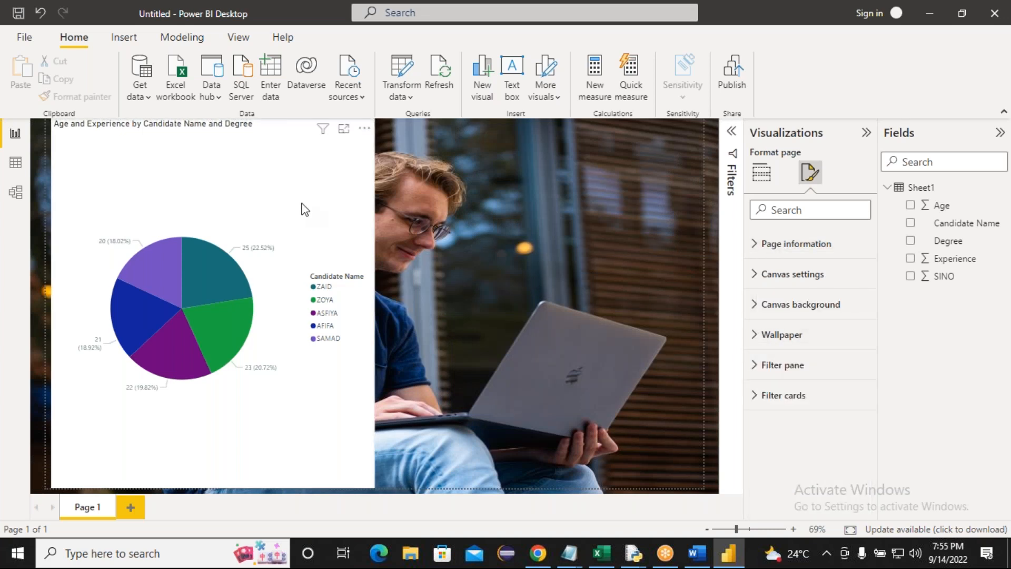
pyautogui.click(304, 209)
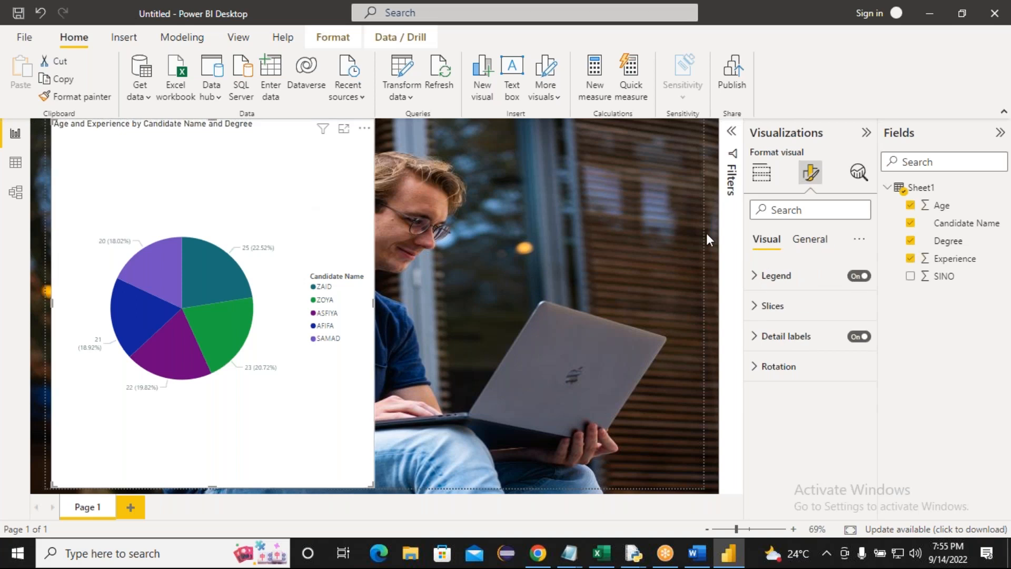
pyautogui.click(805, 243)
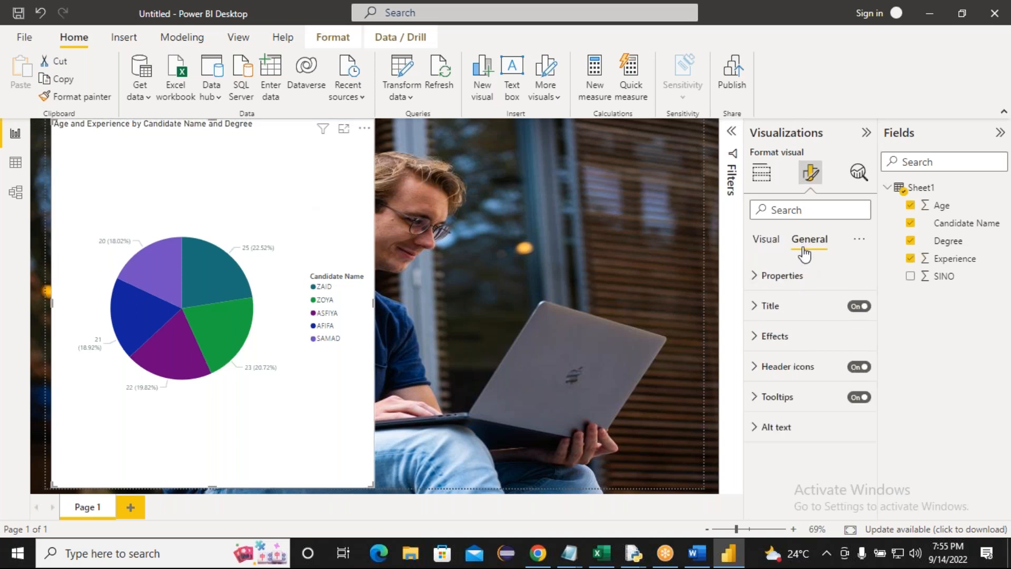
pyautogui.click(758, 337)
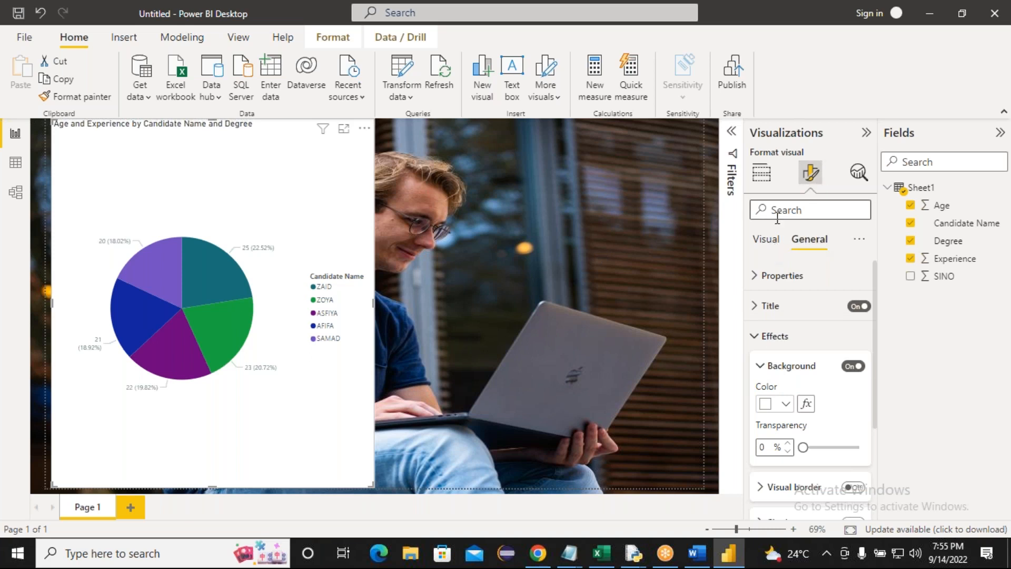
pyautogui.click(608, 245)
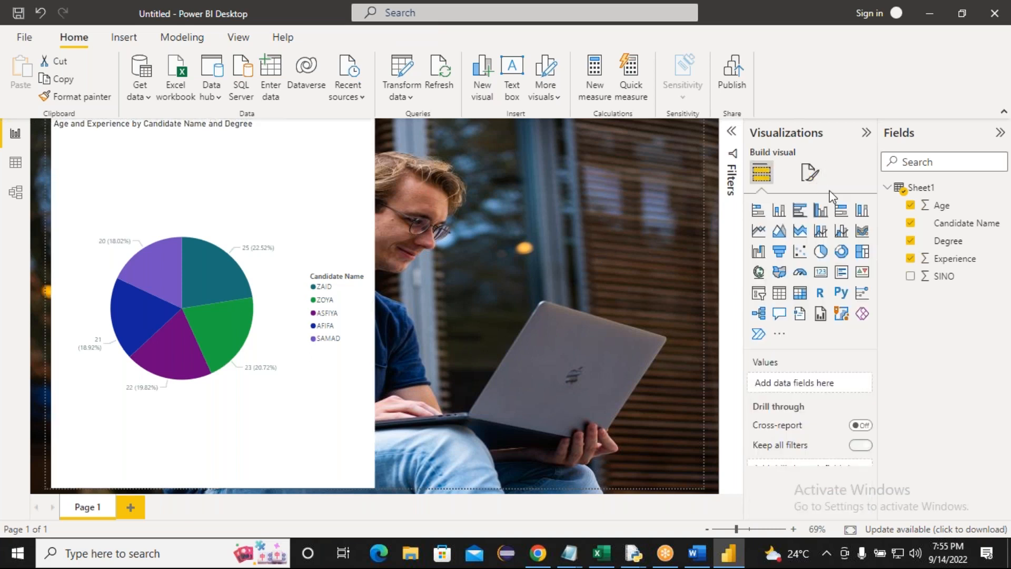
# Turn off the pie chart's background effect and collapse the formatting area to reveal the wallpaper
pyautogui.click(305, 185)
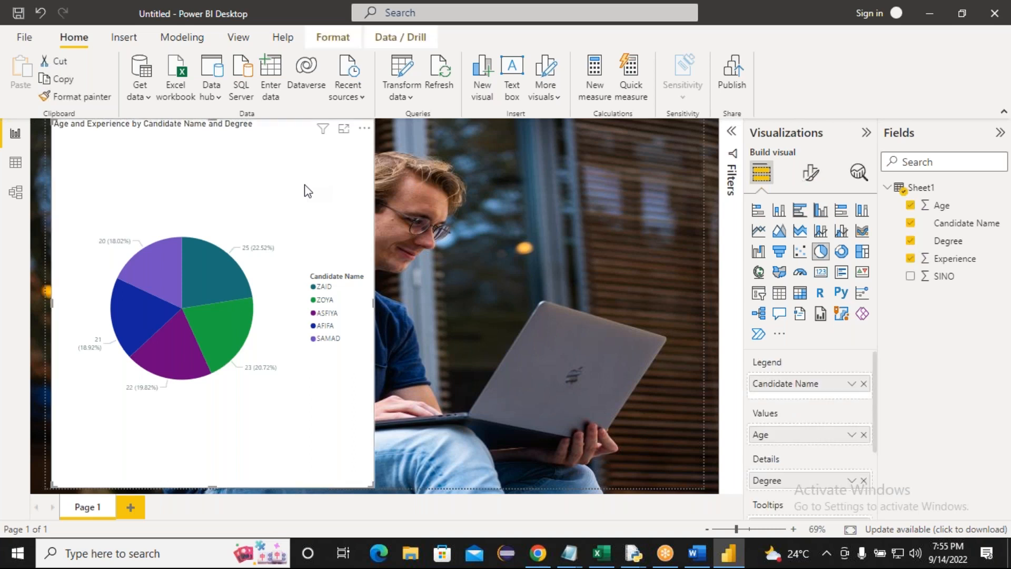
pyautogui.click(810, 174)
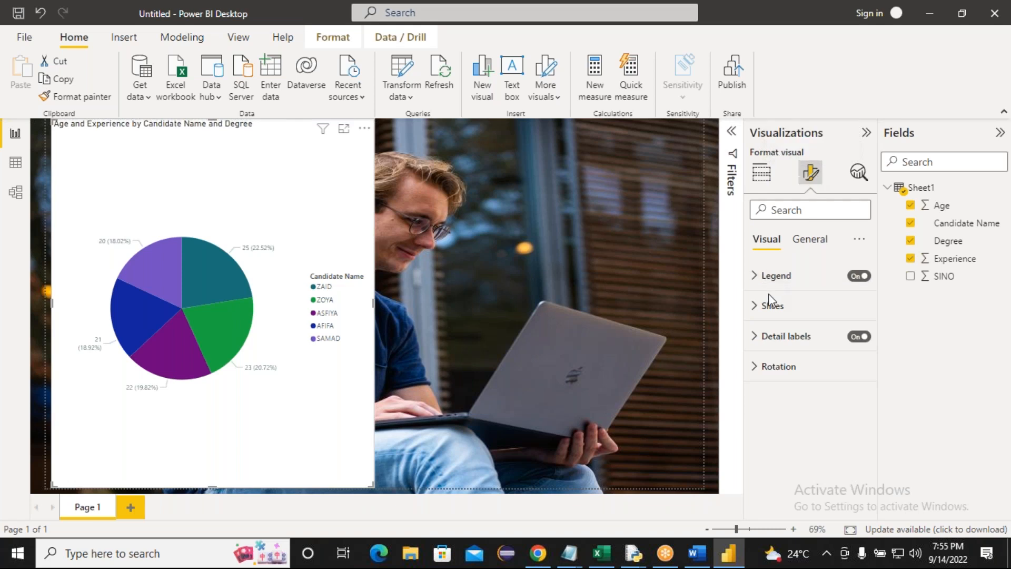
pyautogui.click(809, 241)
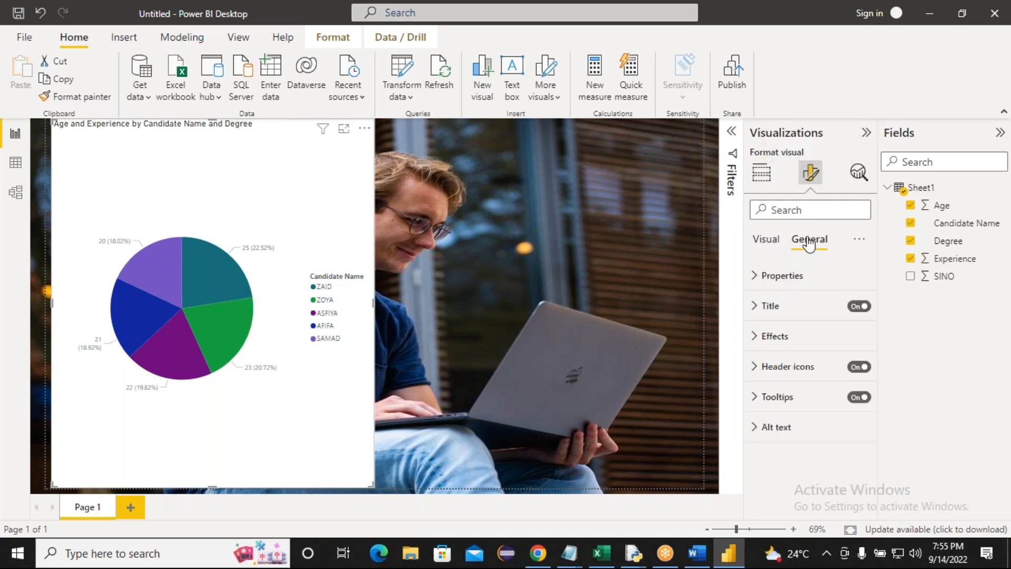
pyautogui.click(755, 339)
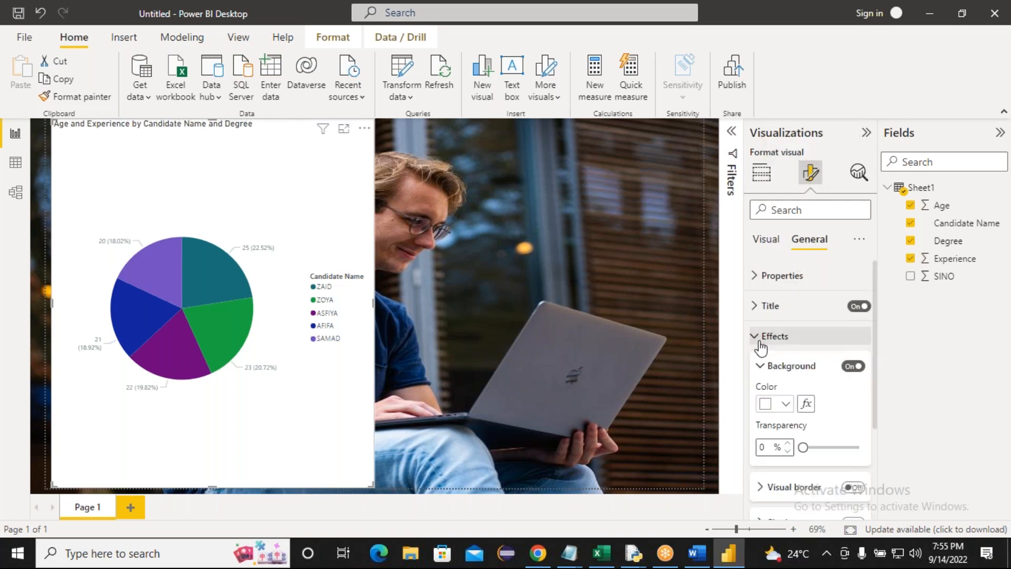
pyautogui.click(849, 368)
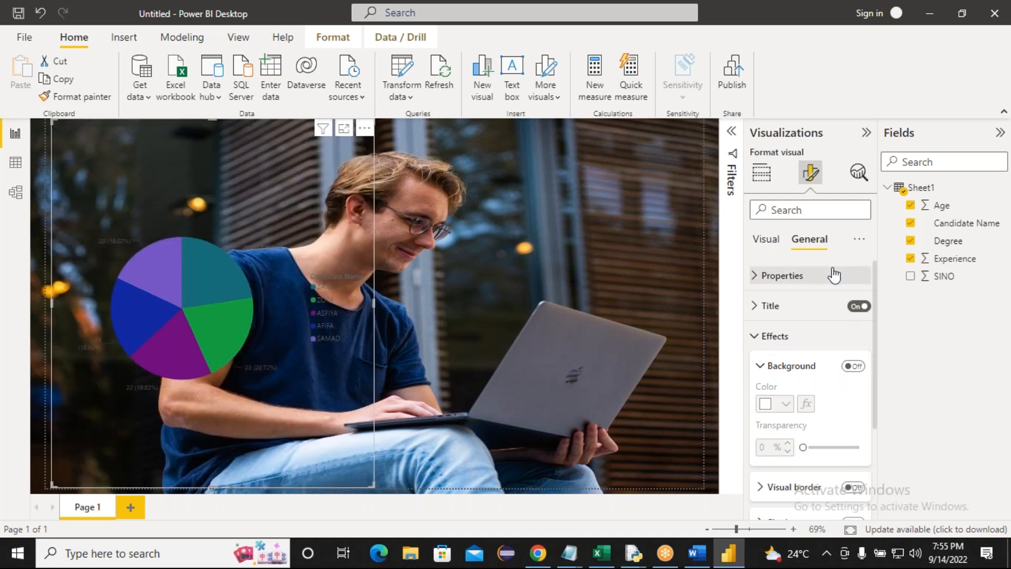
pyautogui.click(865, 133)
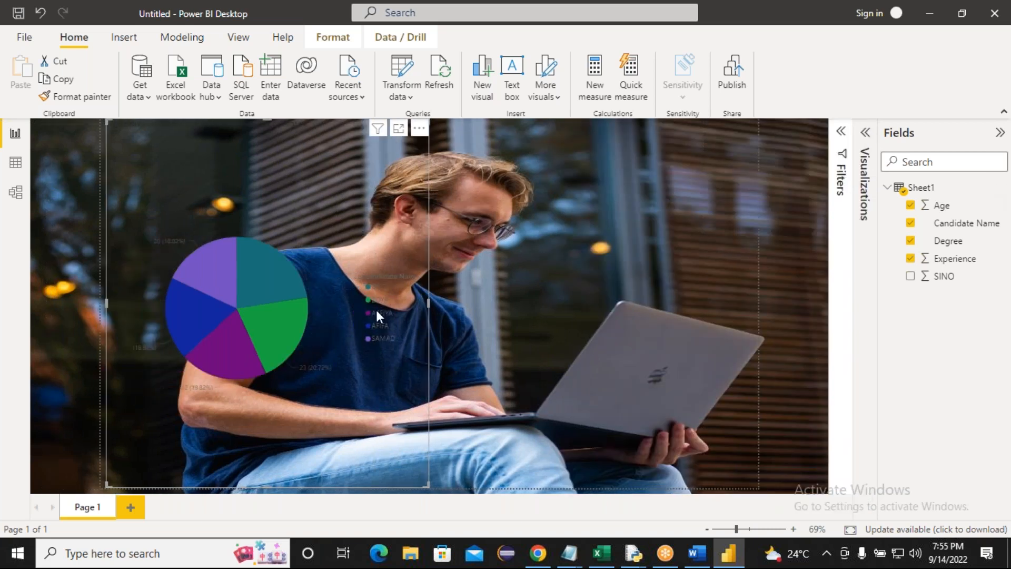
# Format the pie chart's legend text as white, bold and size 16, and collapse the legend's option and text settings
pyautogui.click(865, 180)
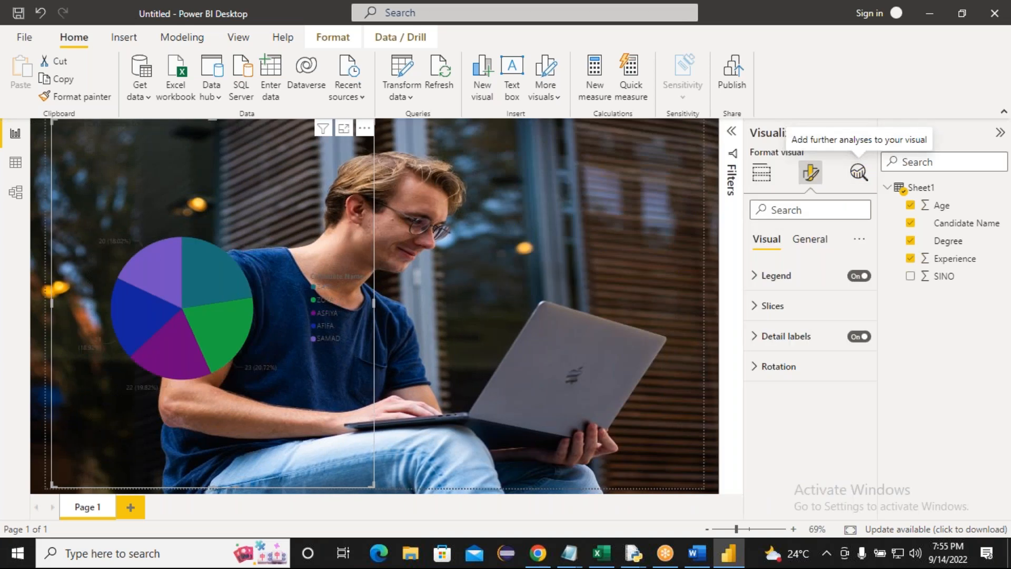
pyautogui.click(756, 285)
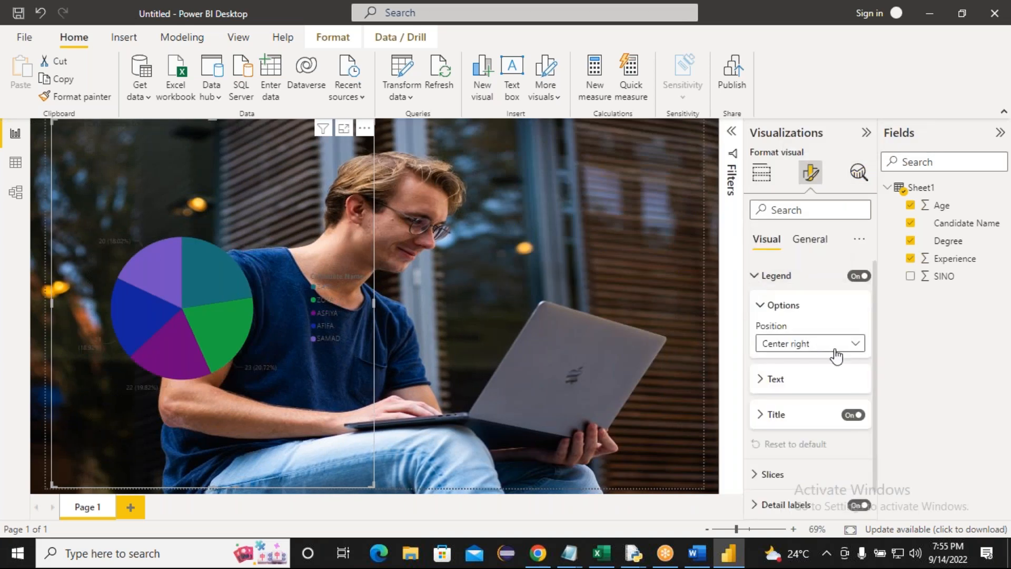
pyautogui.click(764, 381)
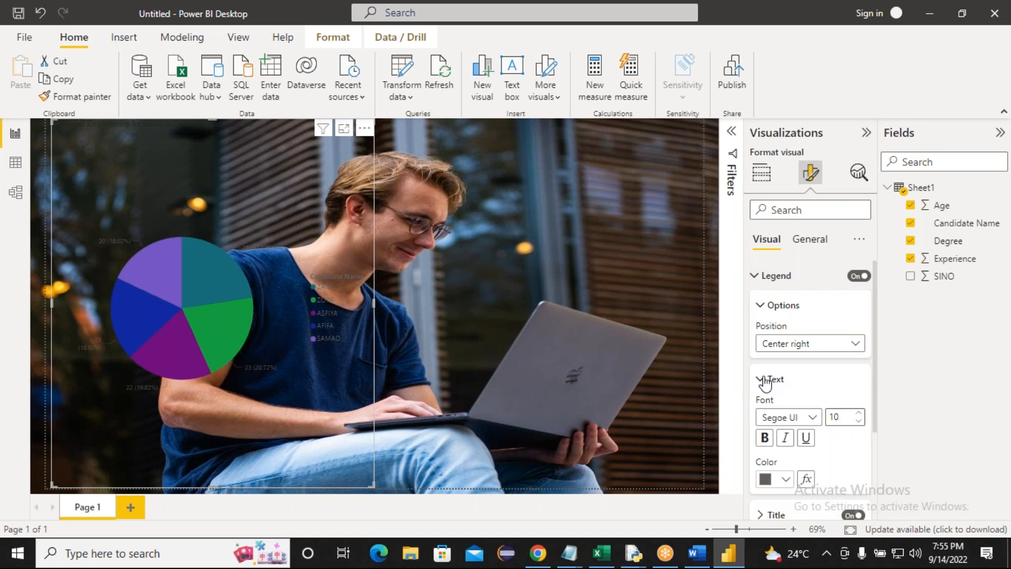
pyautogui.click(785, 480)
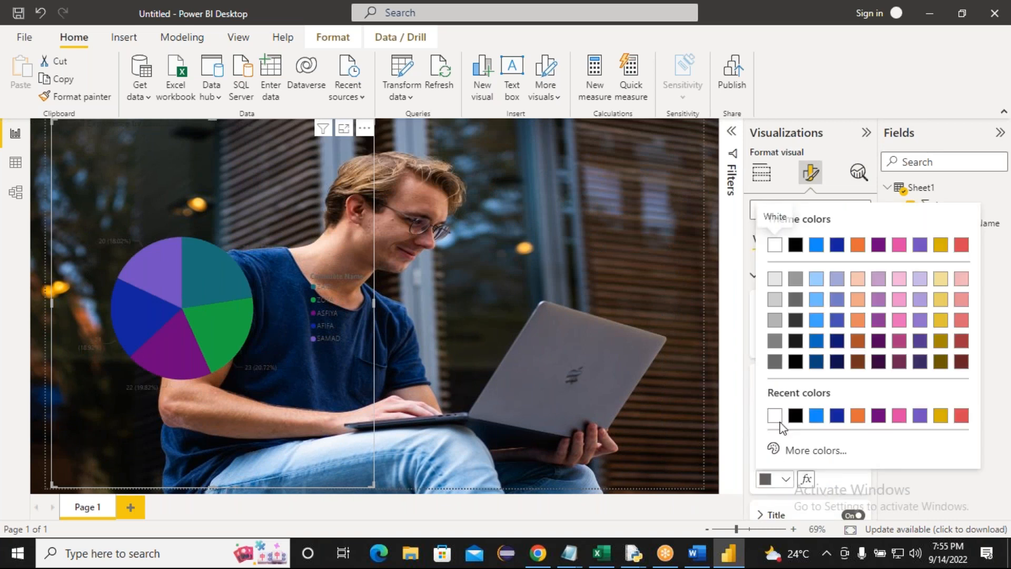
pyautogui.click(775, 414)
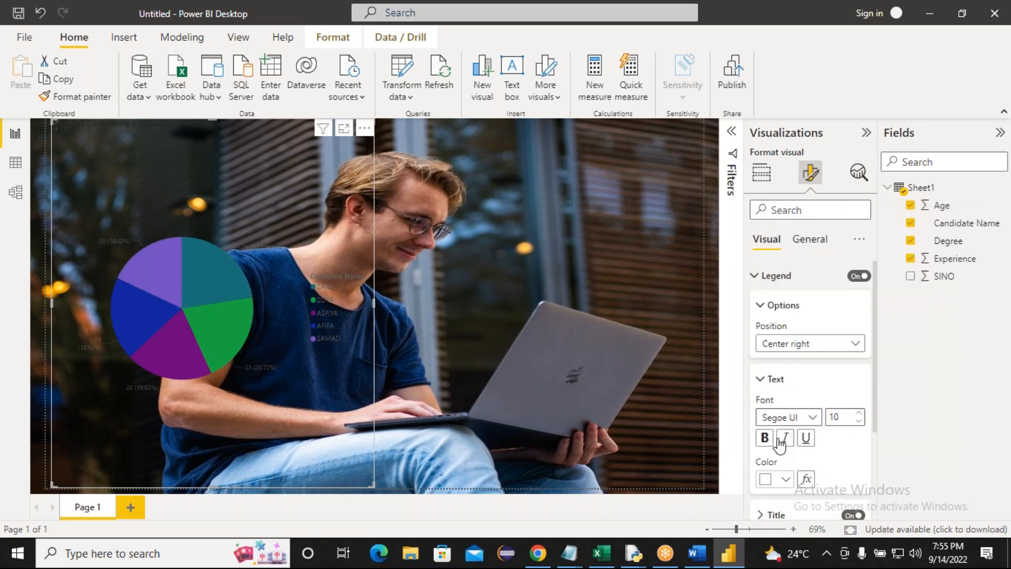
pyautogui.click(764, 438)
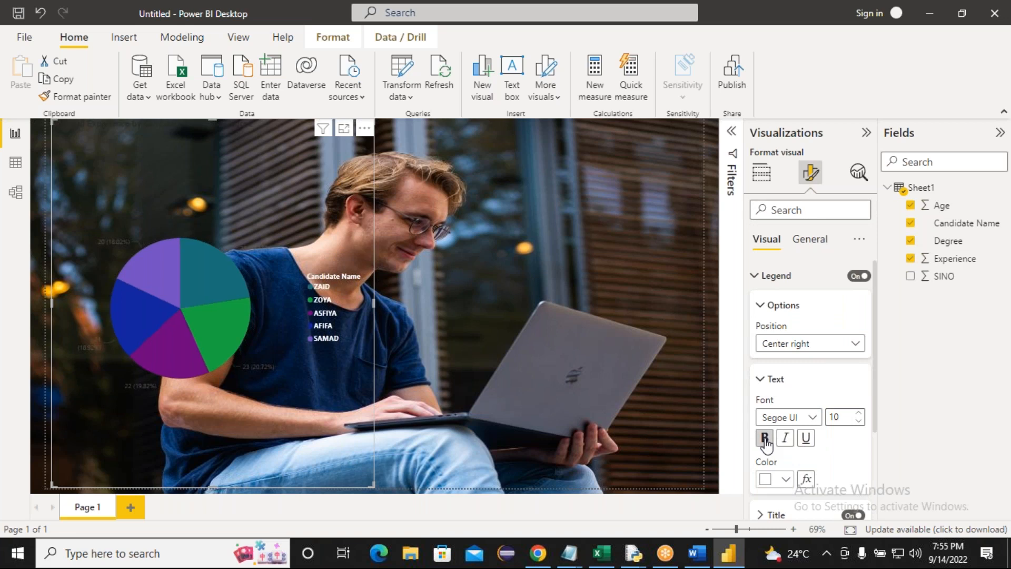
pyautogui.click(861, 413)
pyautogui.click(860, 413)
pyautogui.click(860, 414)
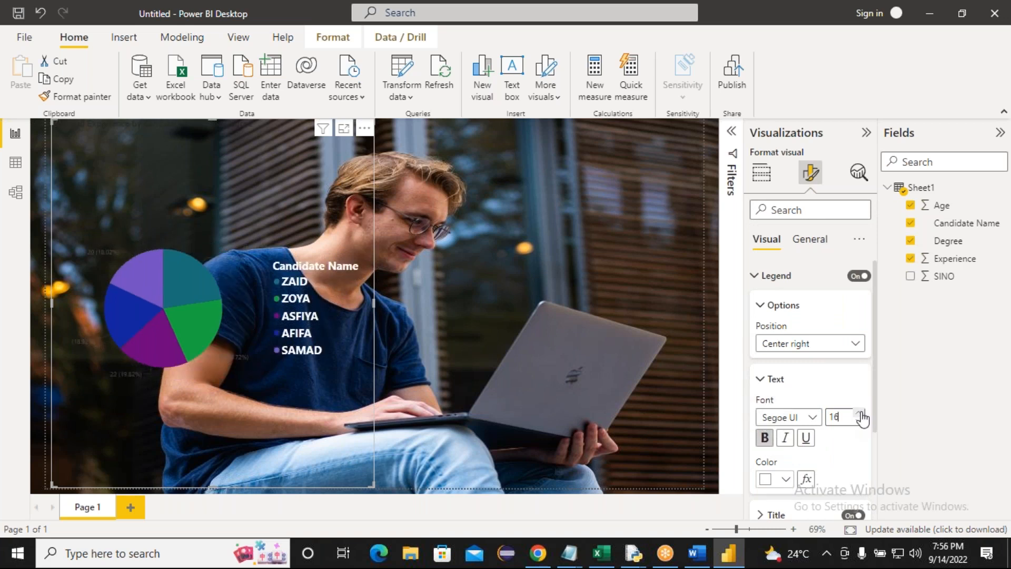
pyautogui.click(761, 307)
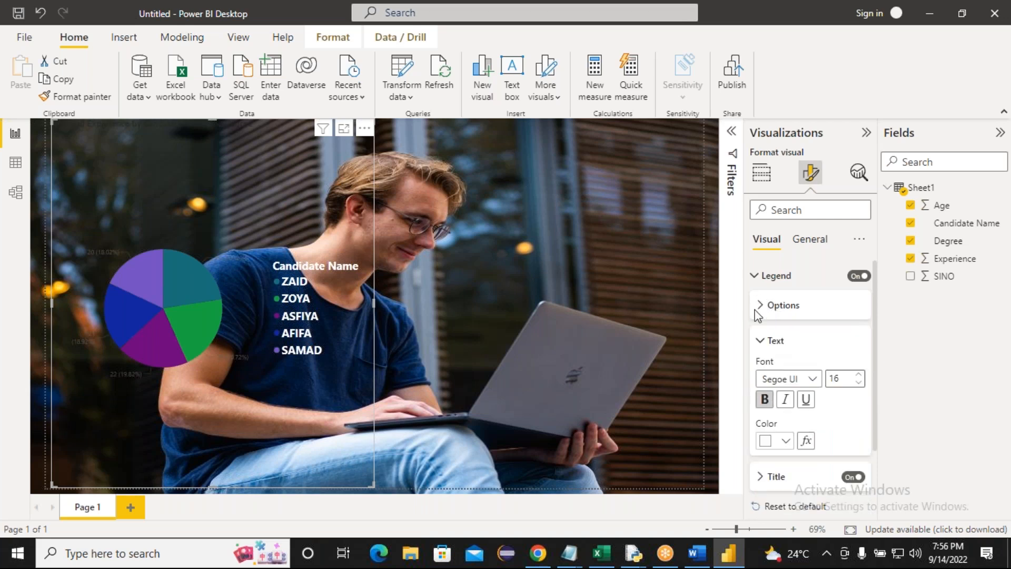
pyautogui.click(759, 341)
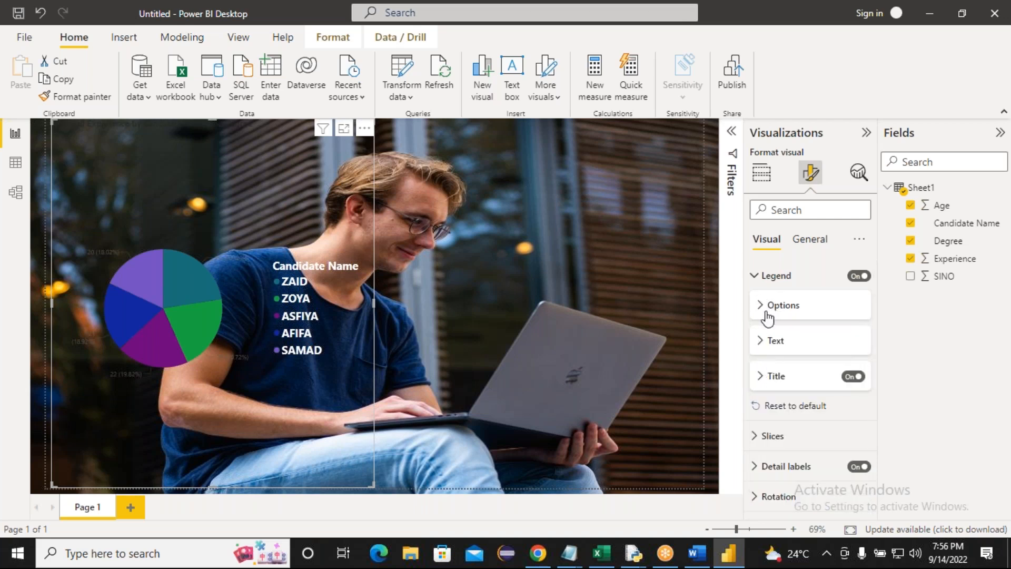
# Set the color of the pie chart's detail label values to white
pyautogui.click(757, 467)
pyautogui.moveTo(875, 349); pyautogui.dragTo(881, 443)
pyautogui.scroll(-2, 877, 443)
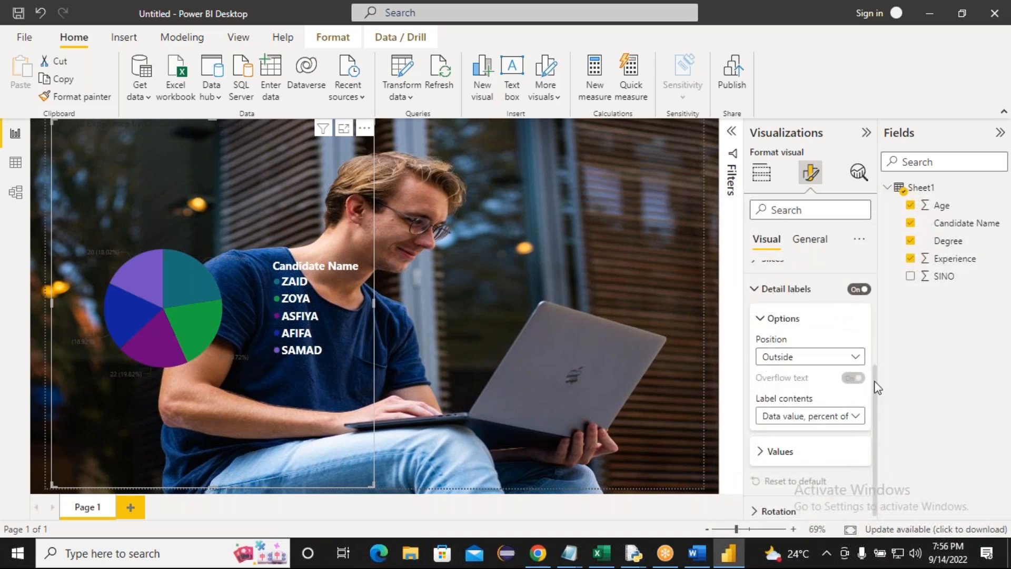
pyautogui.scroll(-1, 877, 388)
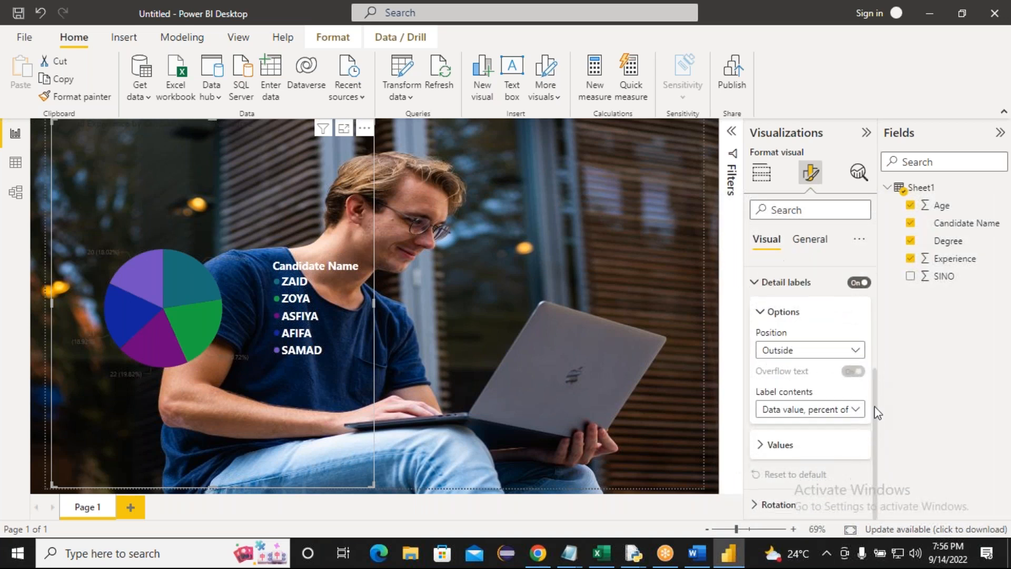
pyautogui.click(760, 447)
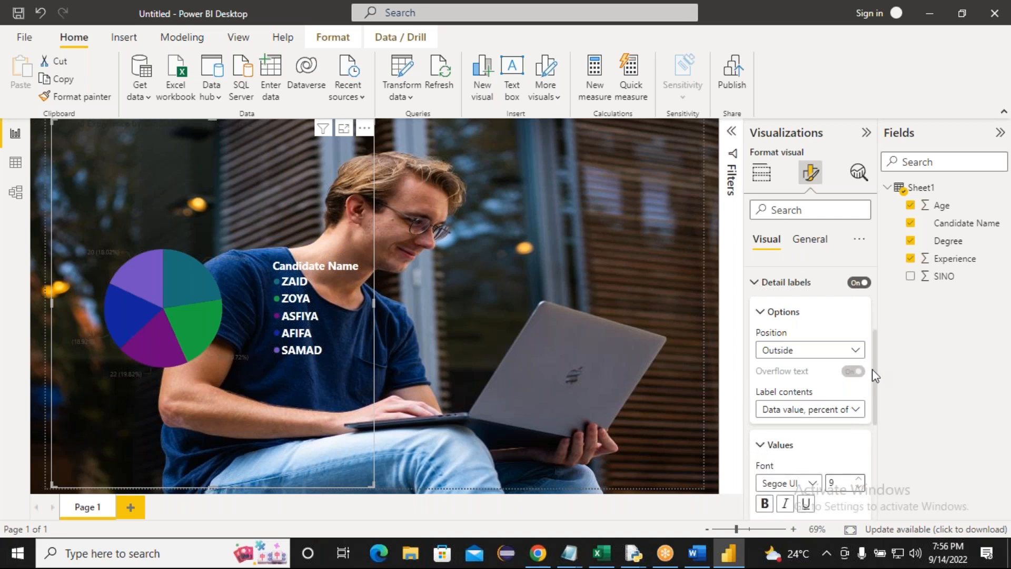
pyautogui.moveTo(875, 370); pyautogui.dragTo(878, 411)
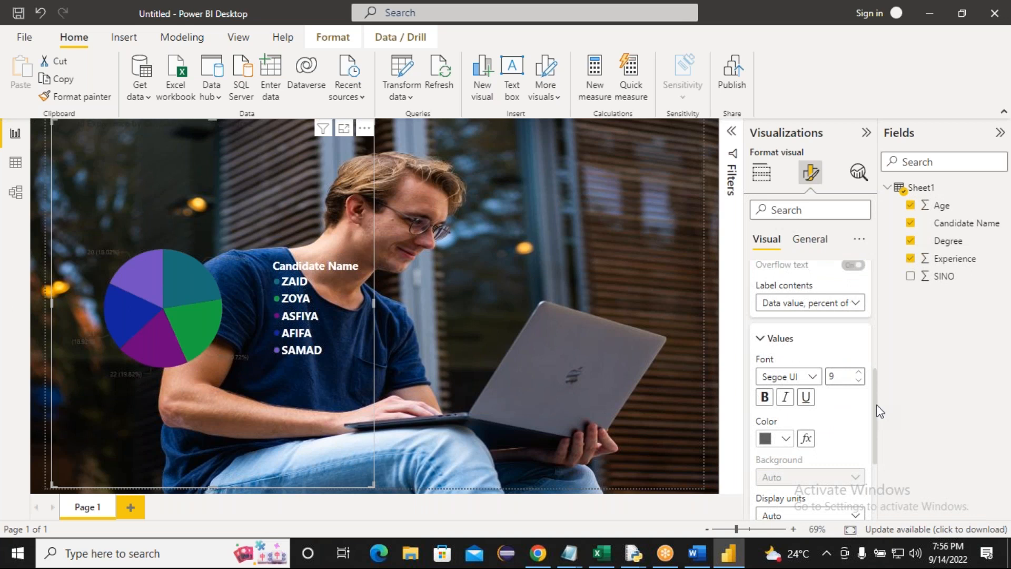
pyautogui.click(999, 133)
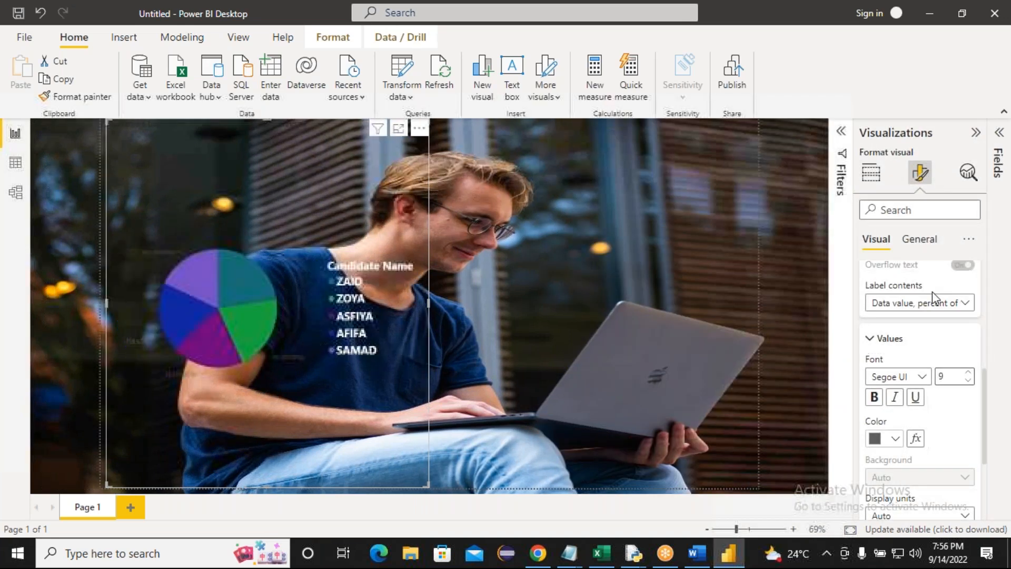
pyautogui.click(895, 438)
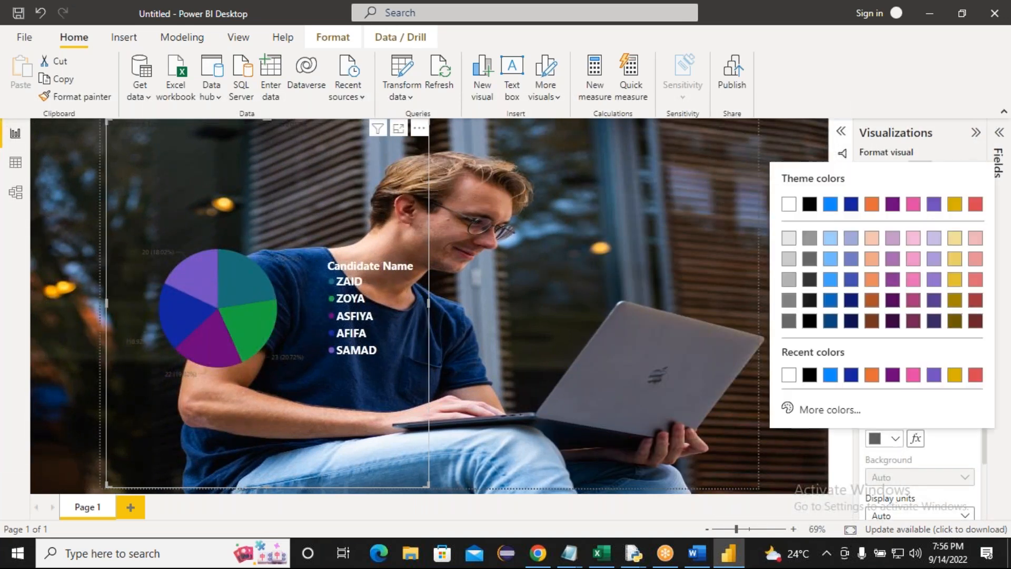
pyautogui.click(788, 375)
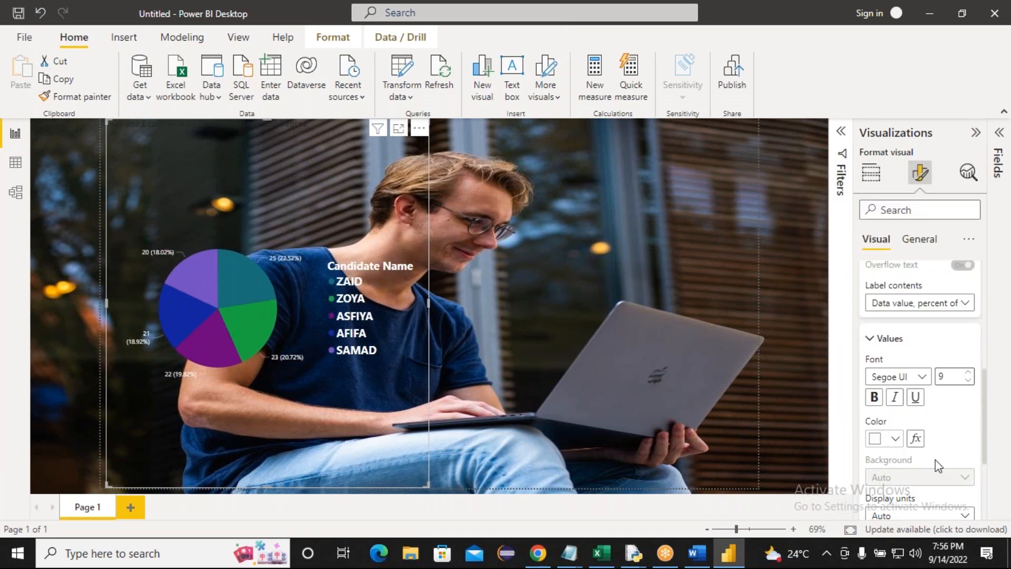
# Set the font size of the detail label values to 17
pyautogui.click(969, 371)
pyautogui.click(969, 372)
pyautogui.click(969, 371)
pyautogui.click(969, 372)
pyautogui.click(970, 373)
pyautogui.click(969, 379)
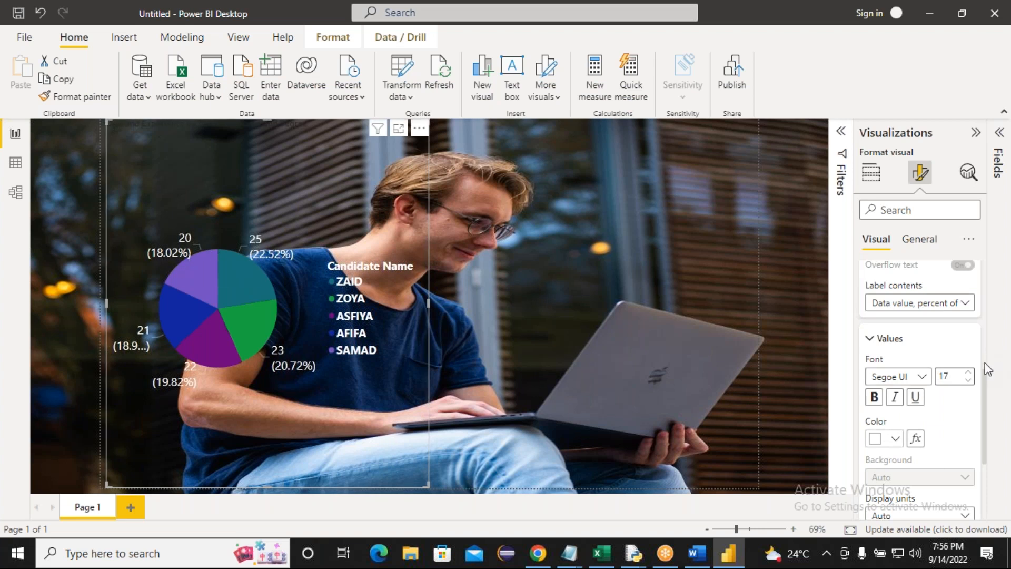
# Change the detail labels' contents to Data value only
pyautogui.moveTo(988, 381); pyautogui.dragTo(984, 354)
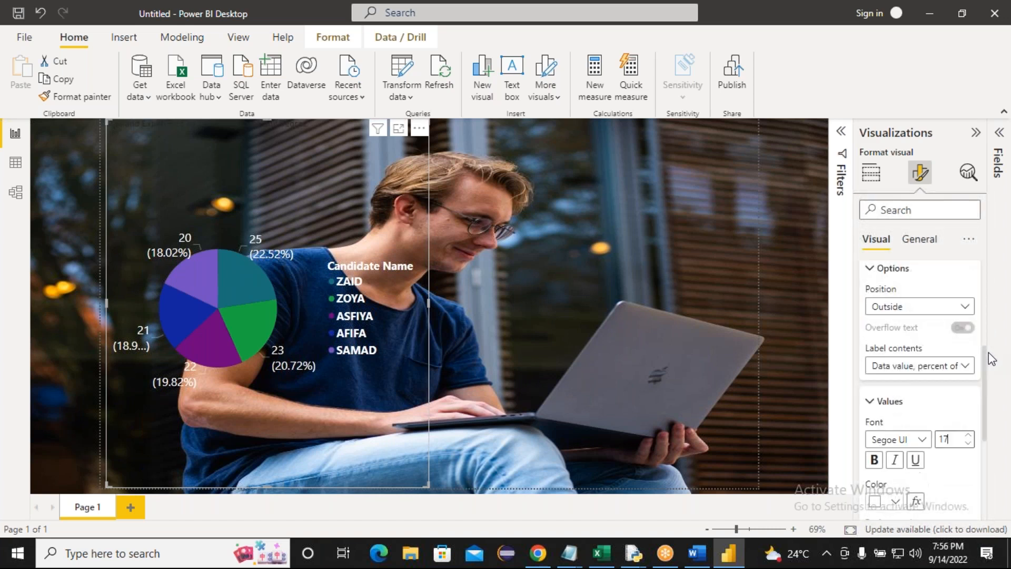
pyautogui.click(966, 368)
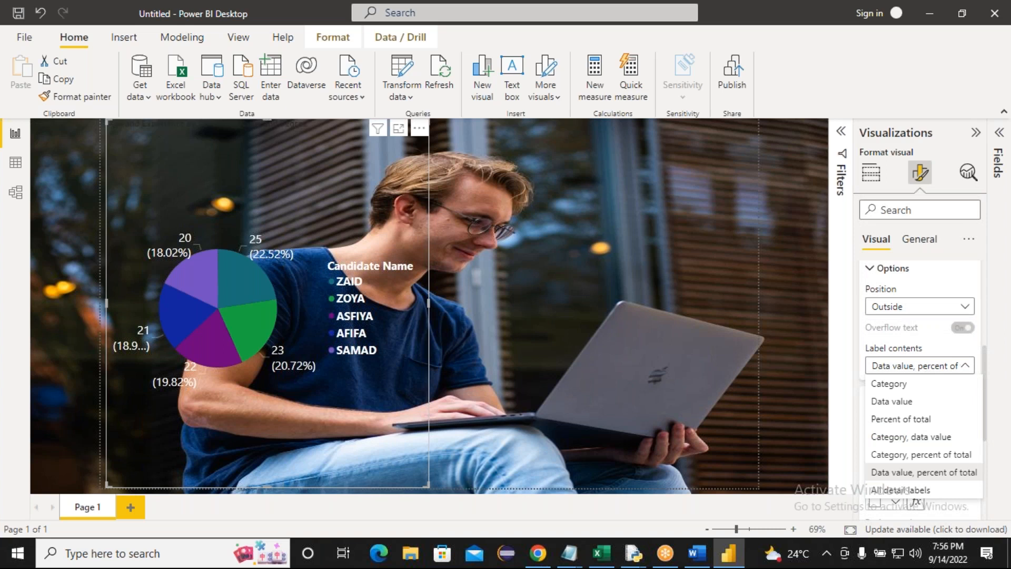
pyautogui.click(915, 404)
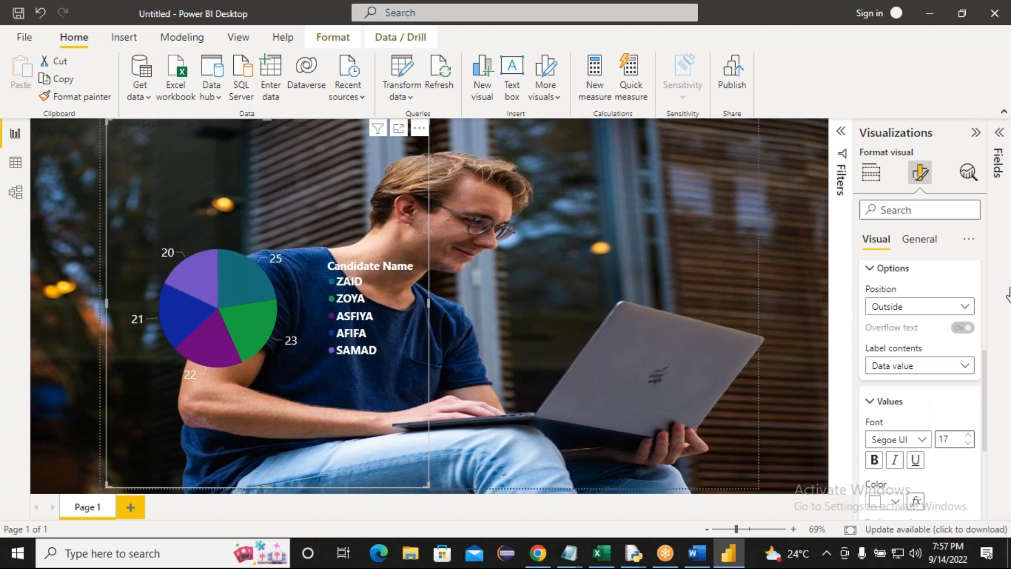
# Collapse the fields and visualizations areas, view the restyled pie chart in focus mode, and return to the report page
pyautogui.click(999, 136)
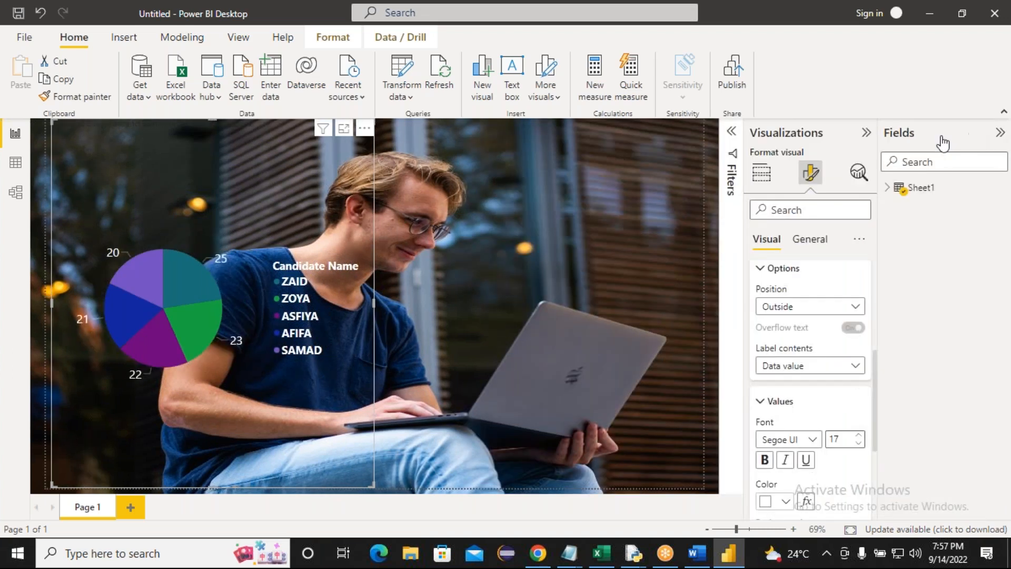
pyautogui.click(996, 140)
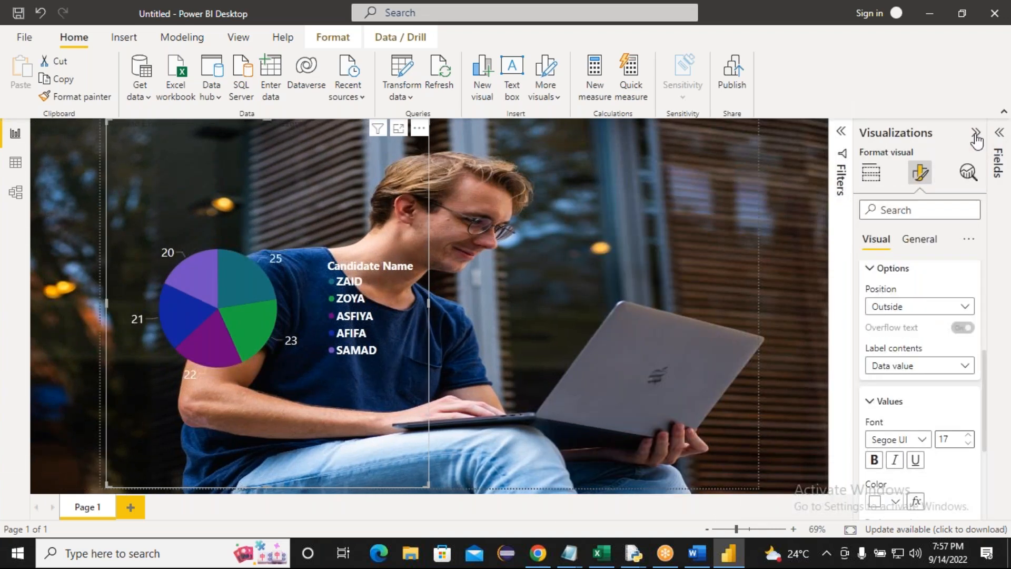
pyautogui.click(976, 133)
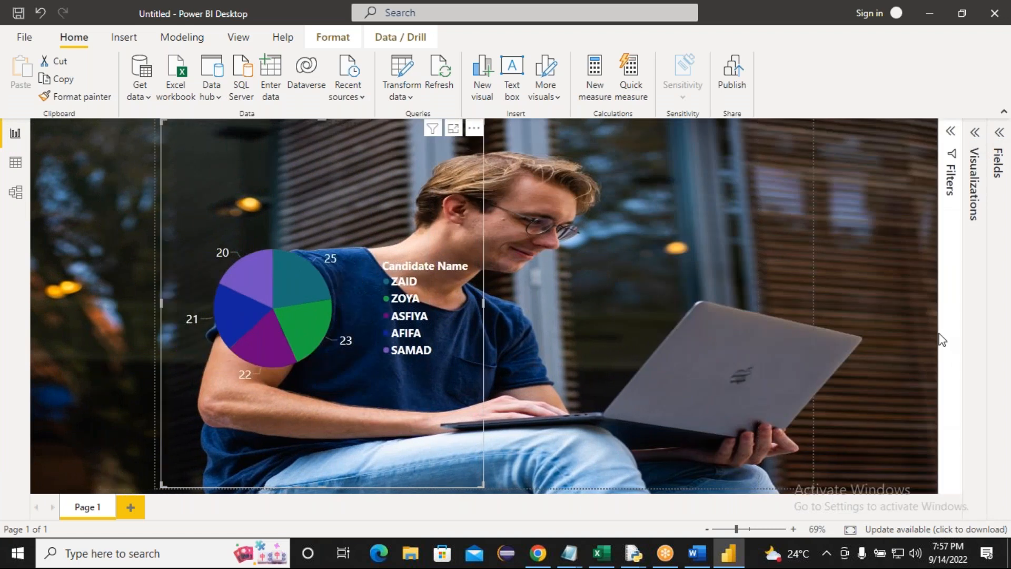
pyautogui.click(453, 129)
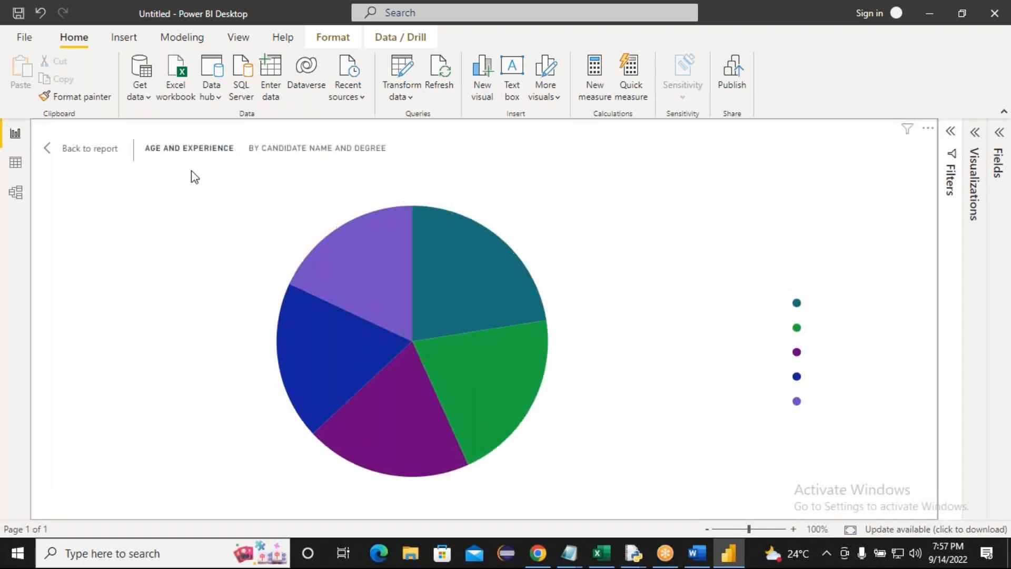
pyautogui.click(97, 154)
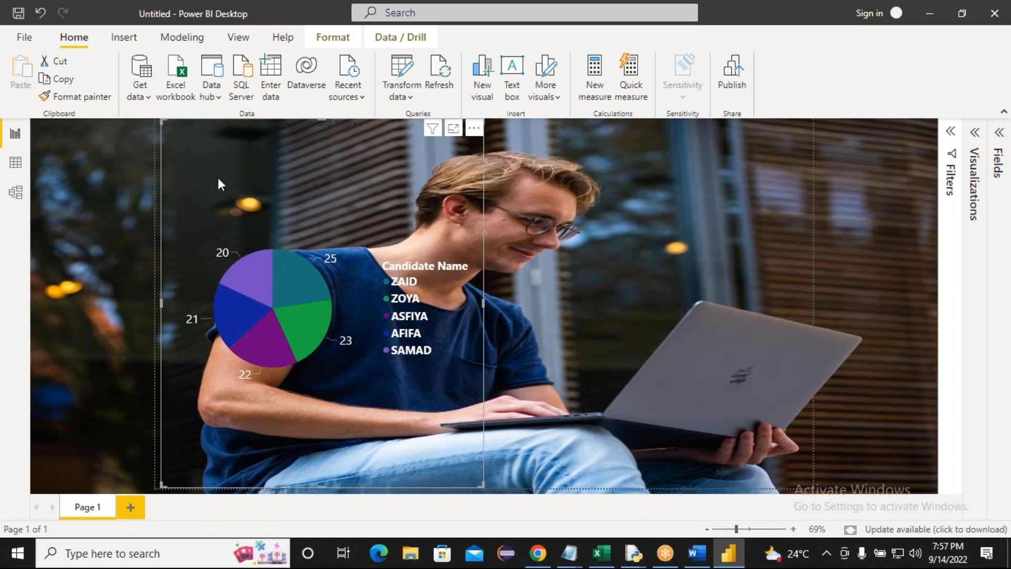
# Widen the pie chart visual so it reaches the left edge of the report page
pyautogui.click(156, 200)
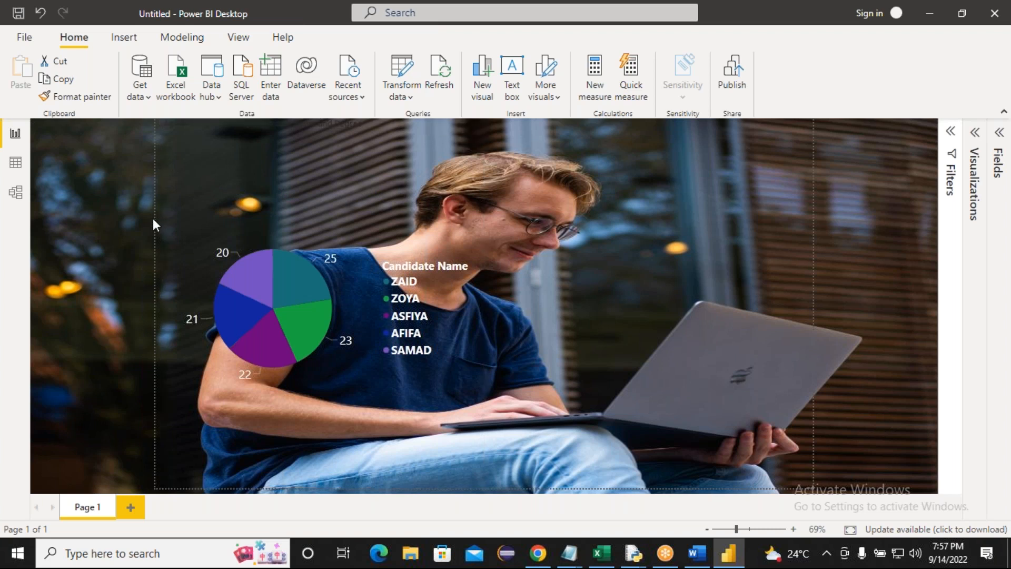
pyautogui.click(216, 211)
pyautogui.moveTo(161, 304); pyautogui.dragTo(36, 290)
pyautogui.click(681, 245)
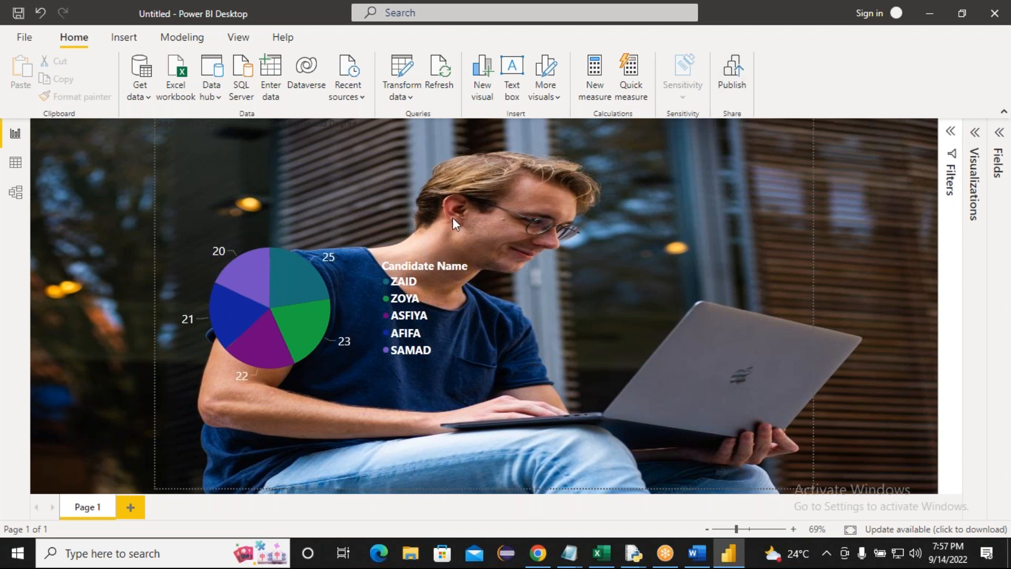
# Select the pie chart and expand the filters and visualizations areas
pyautogui.click(354, 225)
pyautogui.click(952, 176)
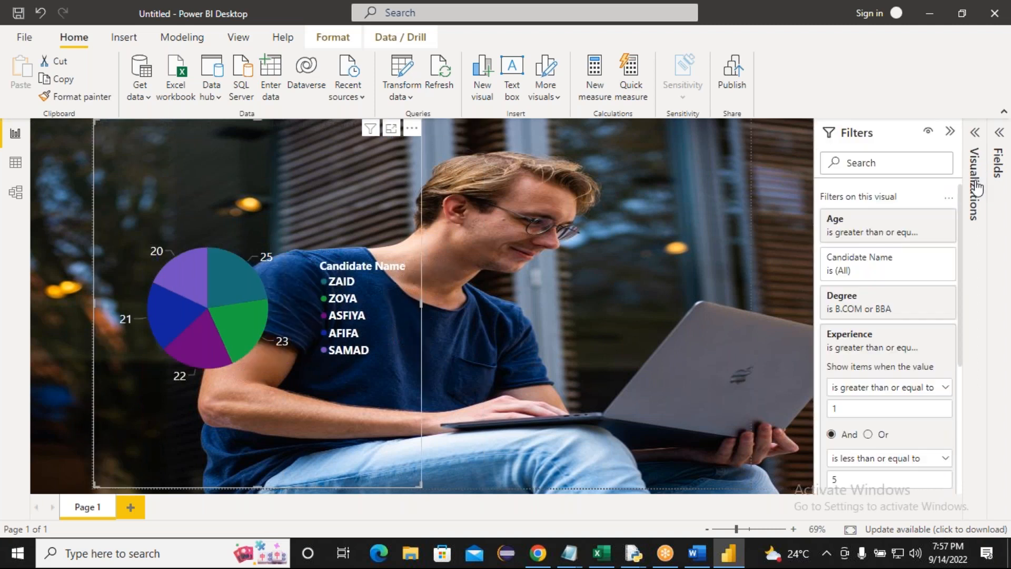
pyautogui.click(975, 185)
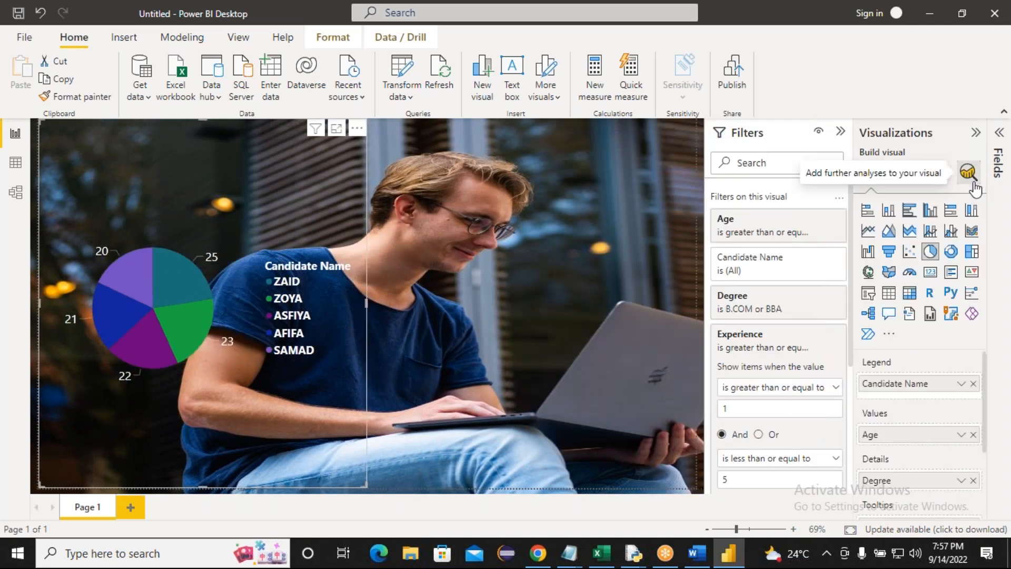
pyautogui.click(869, 210)
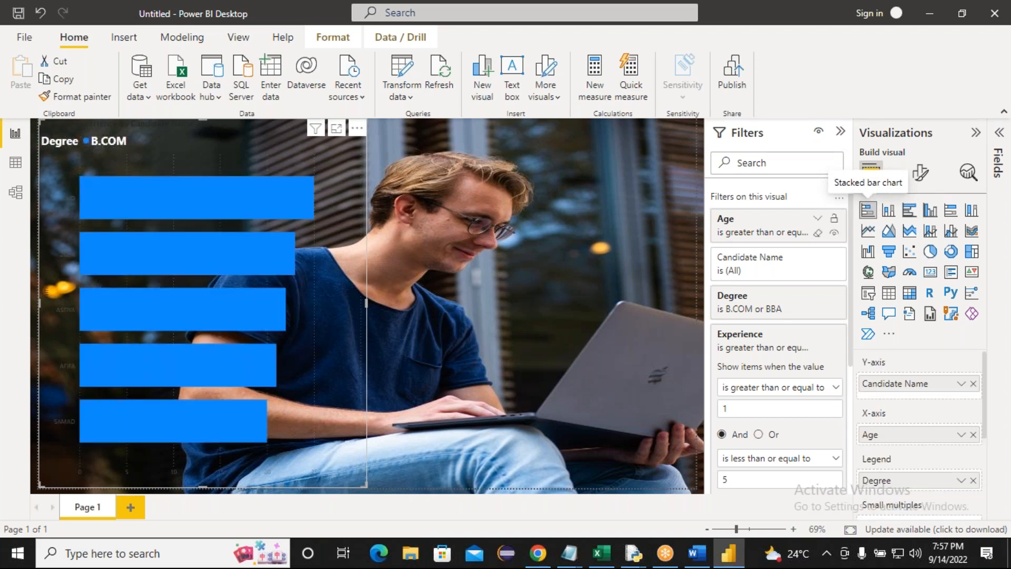
pyautogui.moveTo(186, 217)
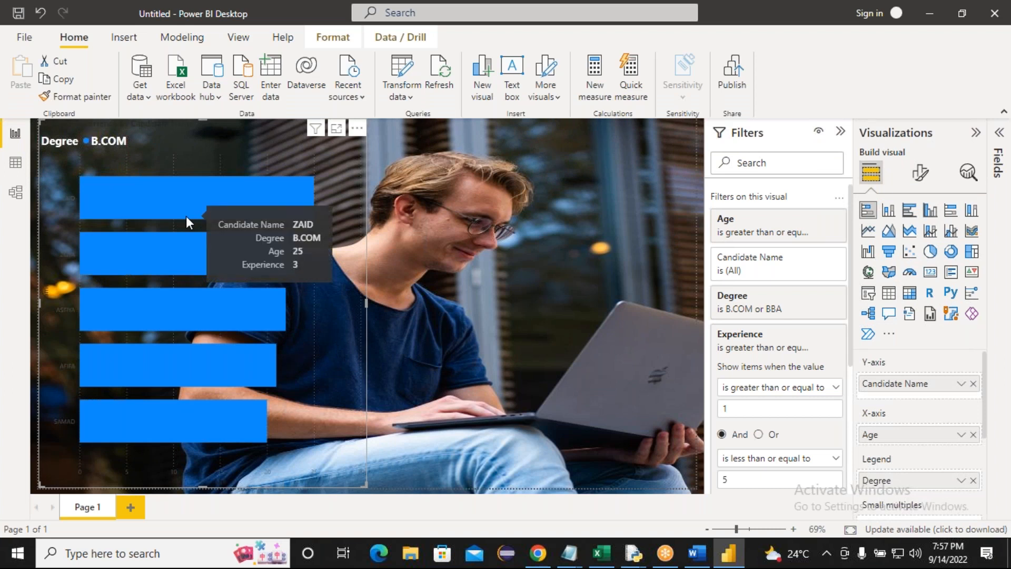
pyautogui.moveTo(185, 216); pyautogui.dragTo(287, 207)
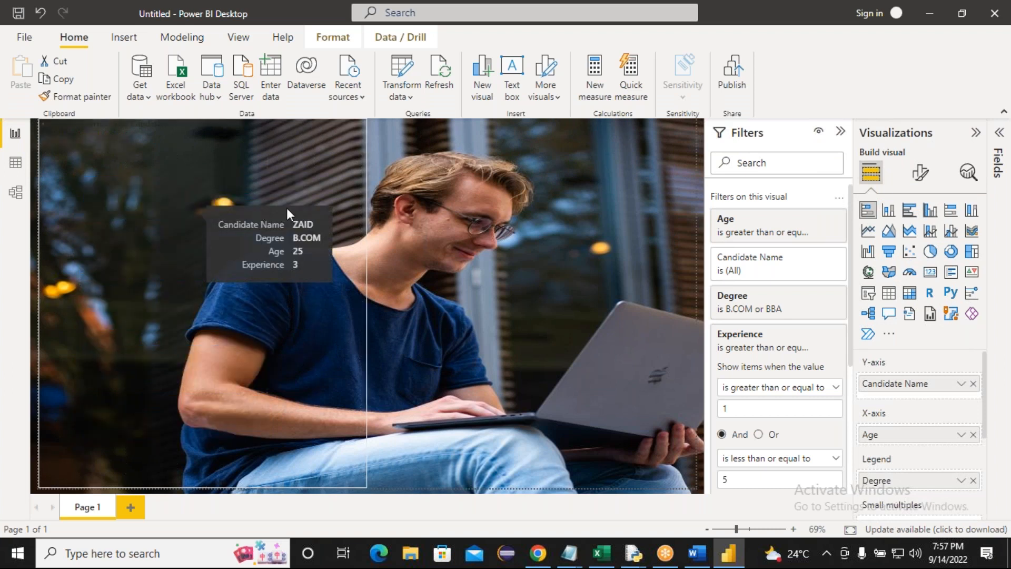
pyautogui.click(524, 244)
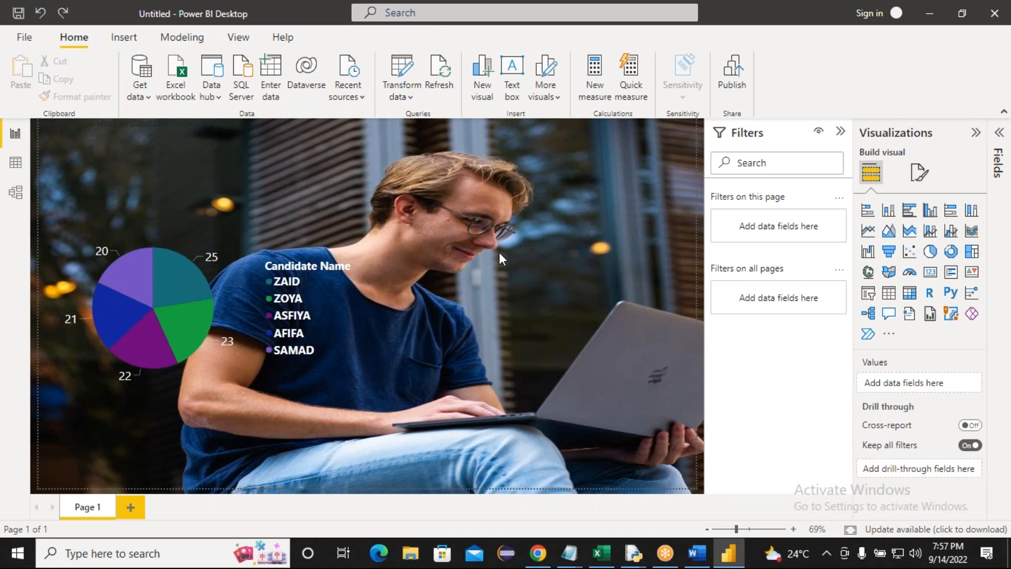
# Add a stacked bar chart beside the pie chart with Candidate Name on the Y-axis and Age on the X-axis
pyautogui.click(868, 211)
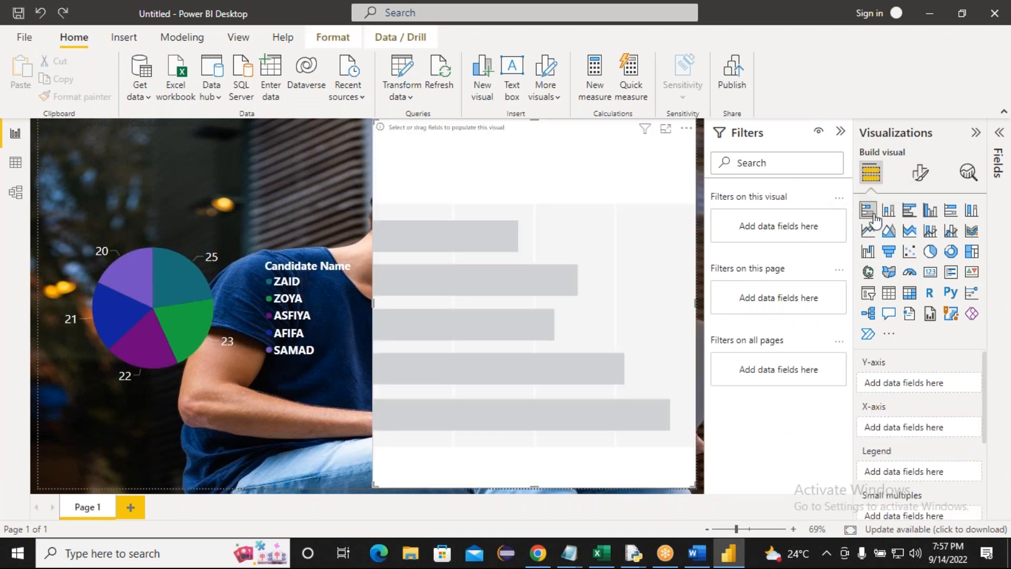
pyautogui.click(999, 168)
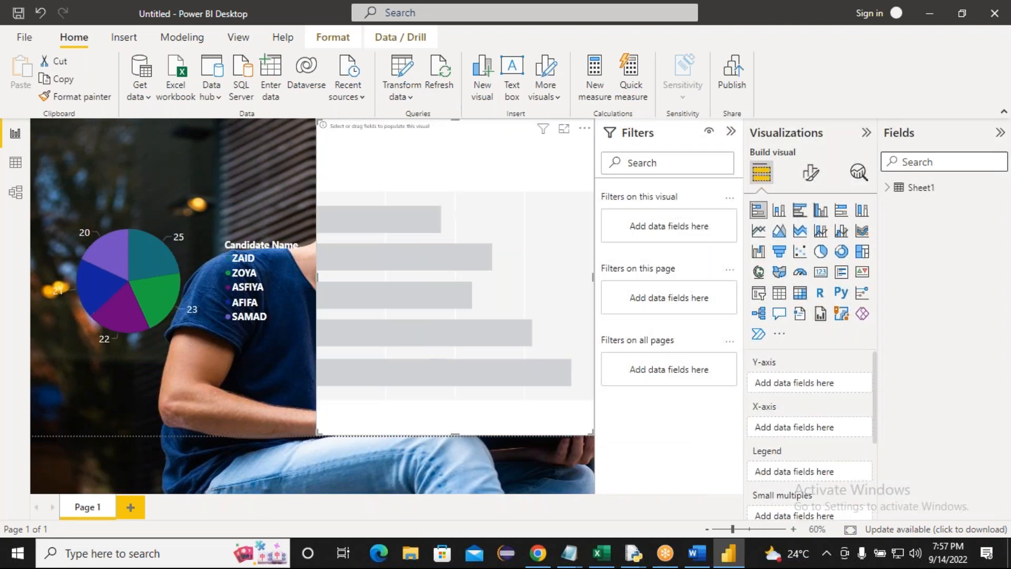
pyautogui.click(888, 188)
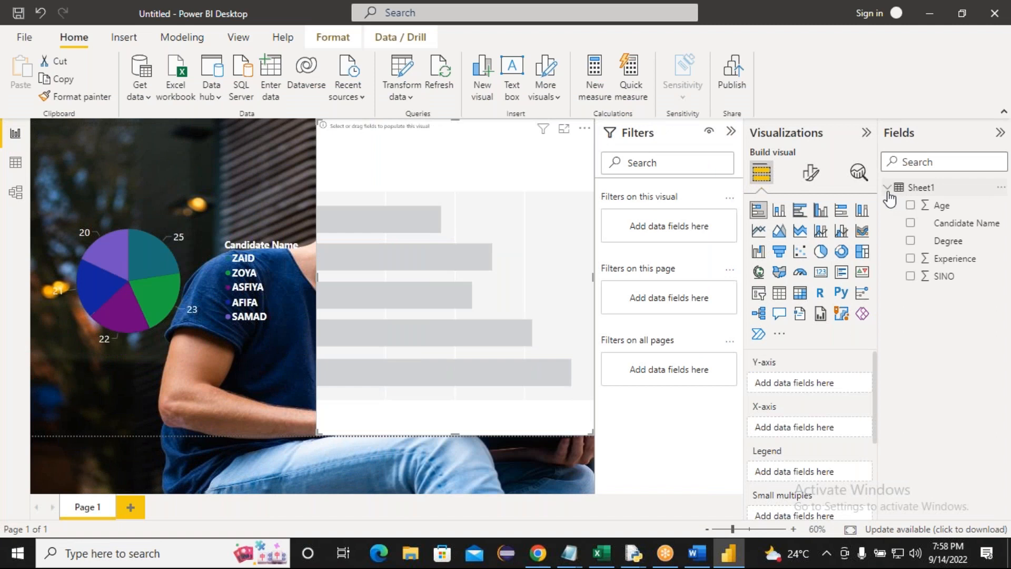
pyautogui.click(910, 225)
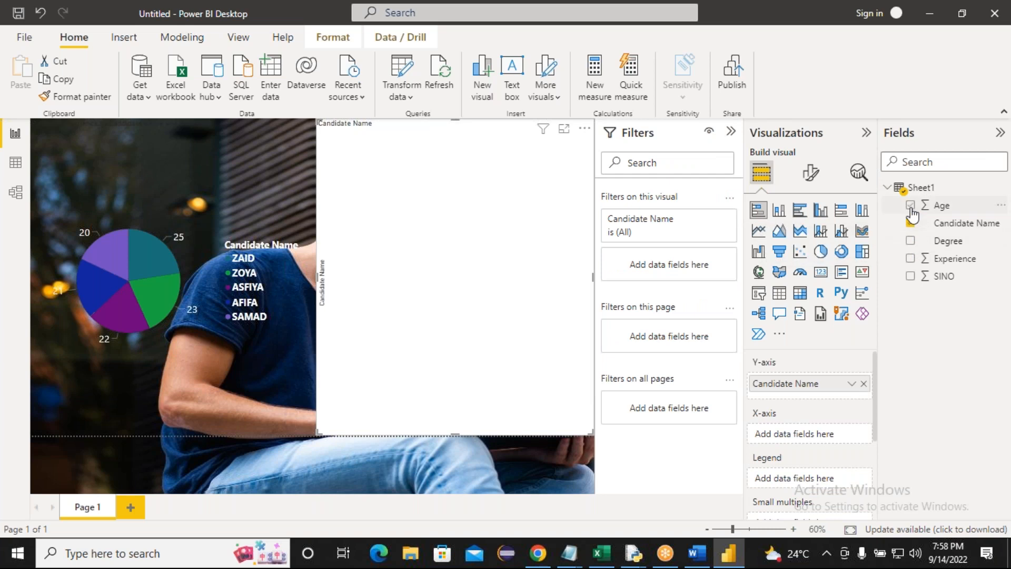
pyautogui.click(910, 205)
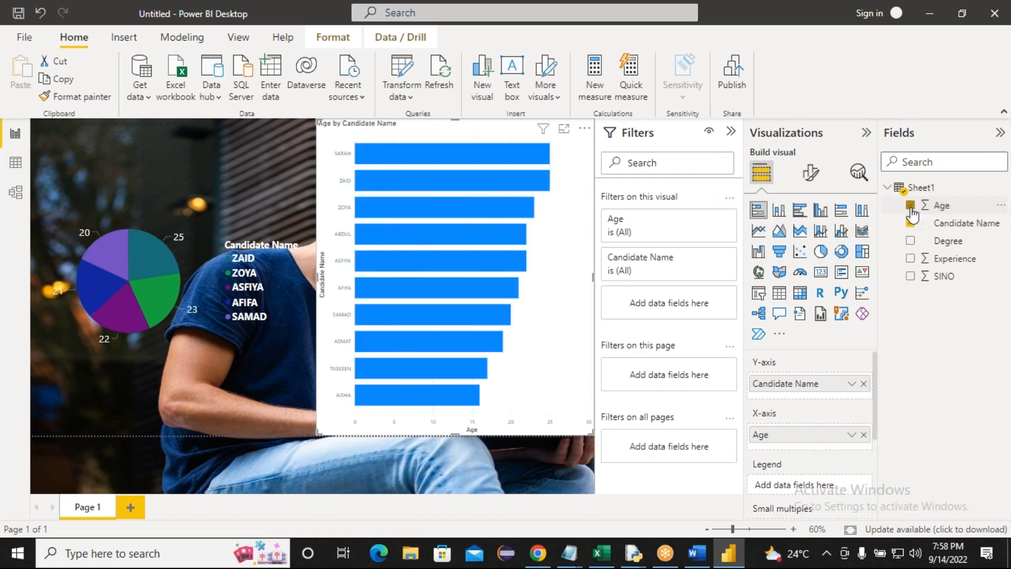
# Add the Degree field as the bar chart's legend and include the Experience field in the chart
pyautogui.click(911, 242)
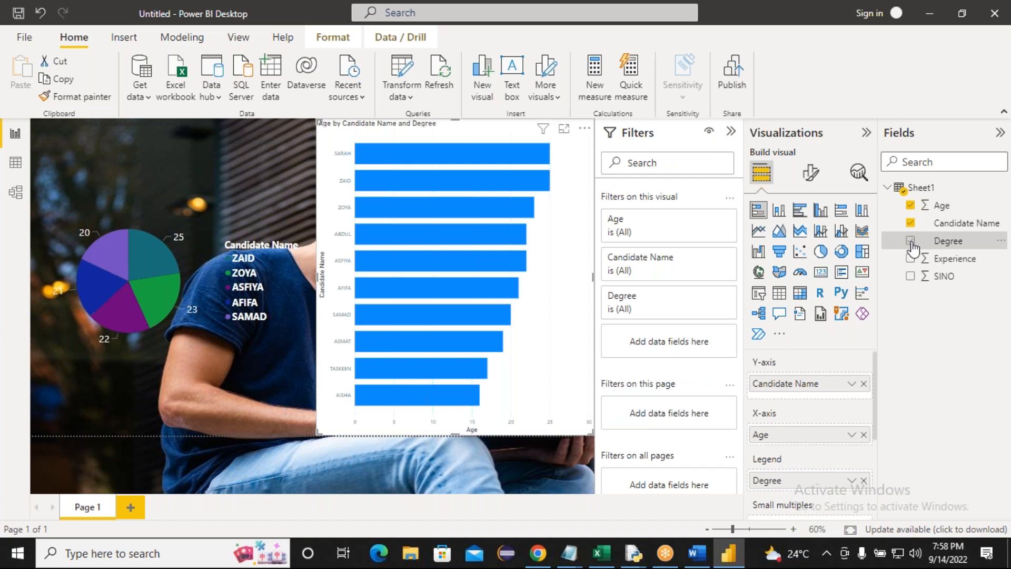
pyautogui.click(910, 262)
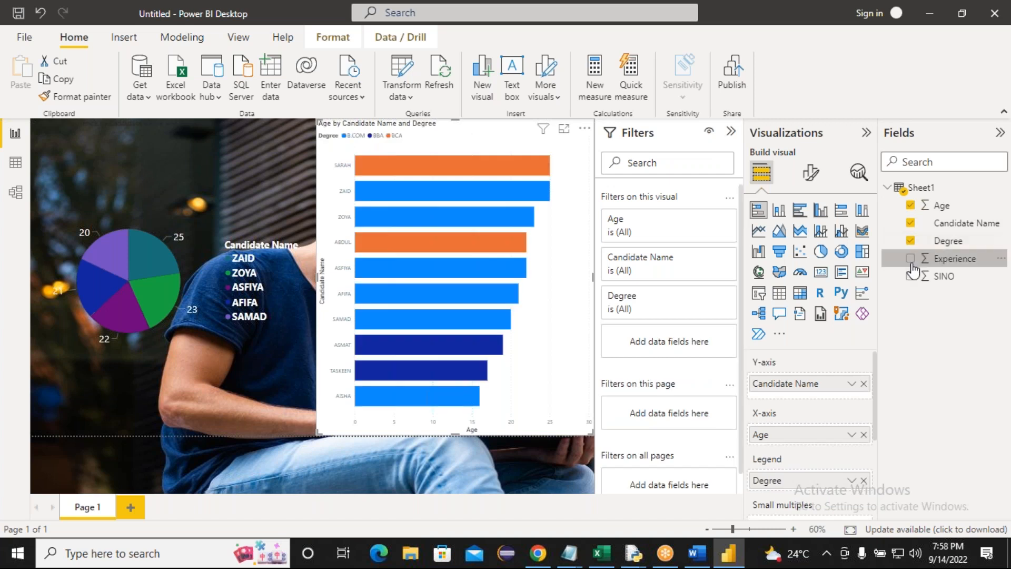
pyautogui.click(911, 263)
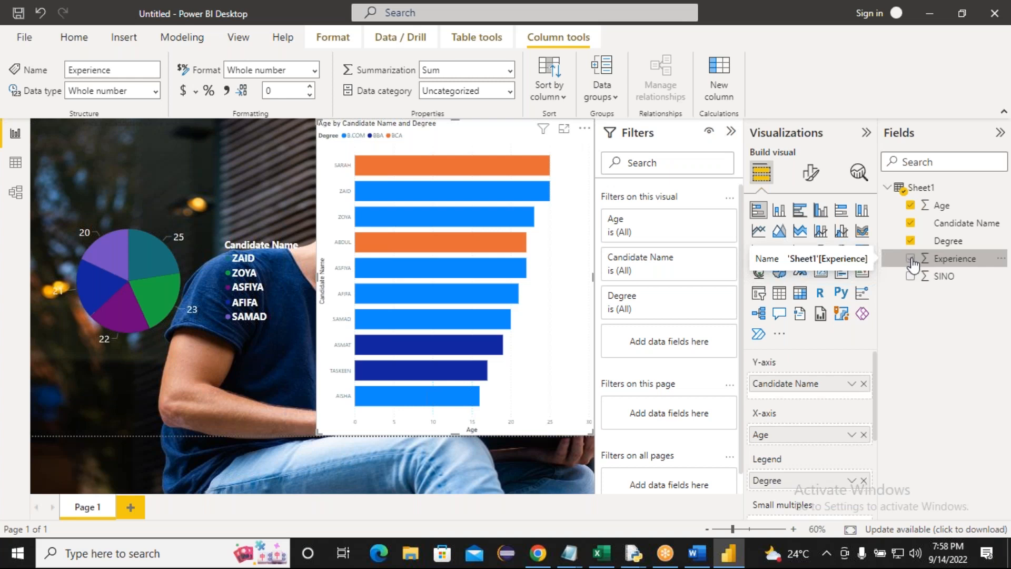
pyautogui.click(912, 260)
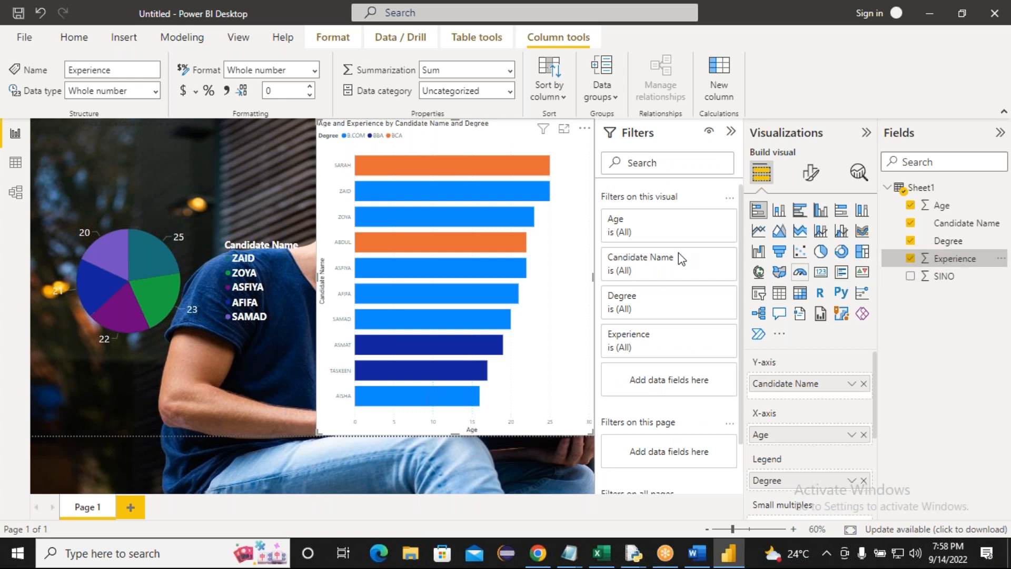
# Set the first condition of the bar chart's Age filter to greater than or equal to 20
pyautogui.click(653, 233)
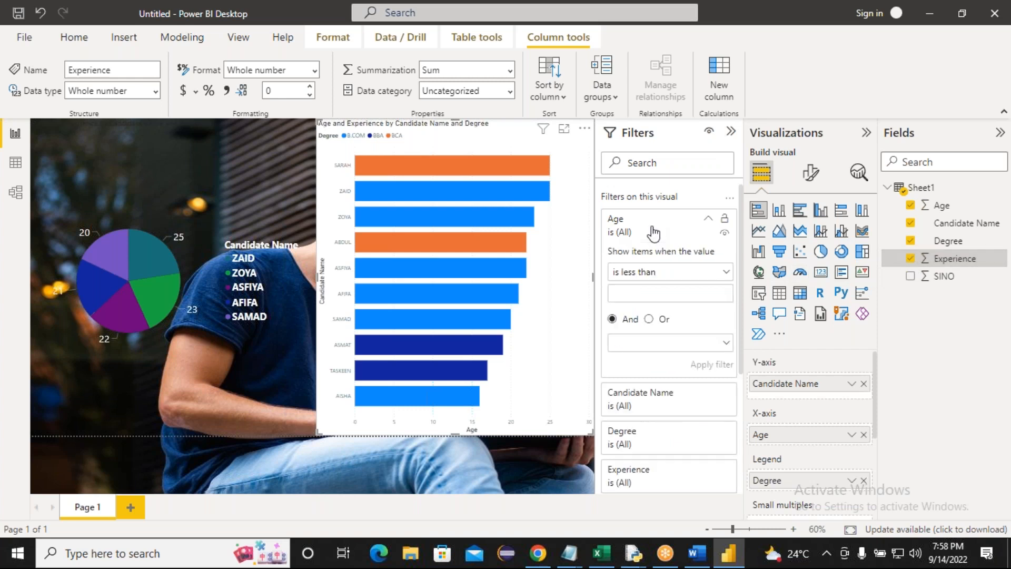
pyautogui.click(726, 273)
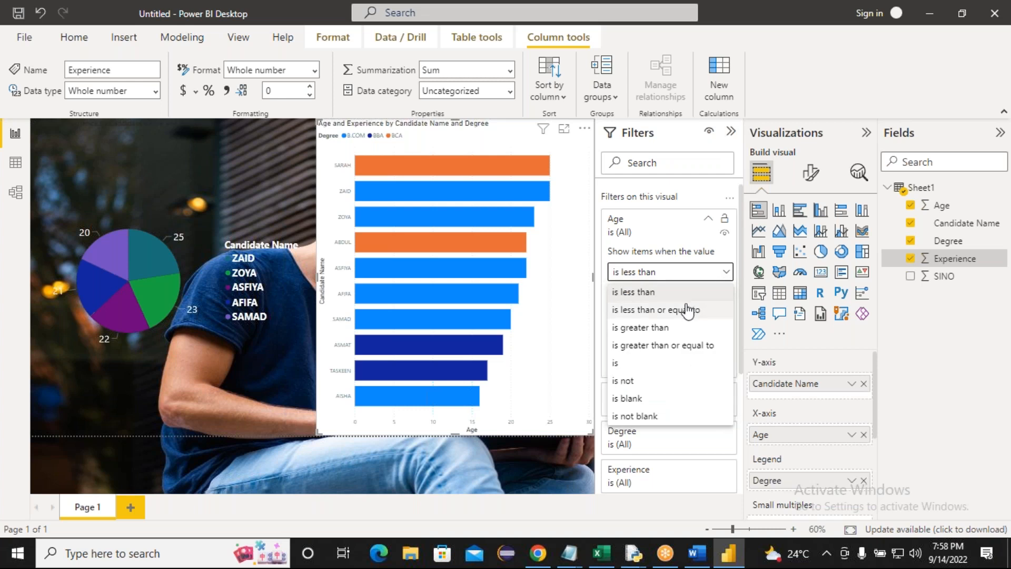
pyautogui.click(682, 311)
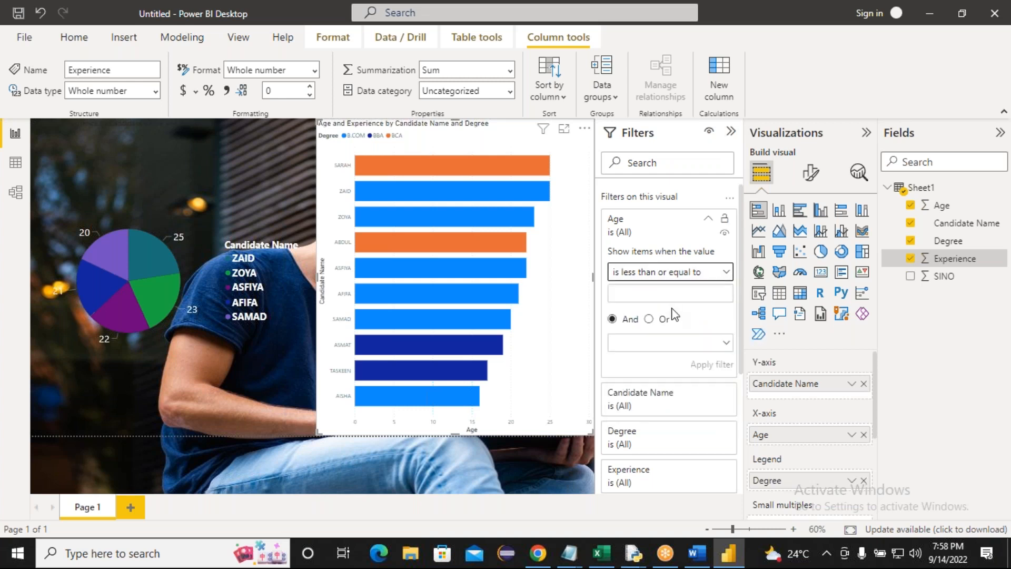
pyautogui.click(641, 293)
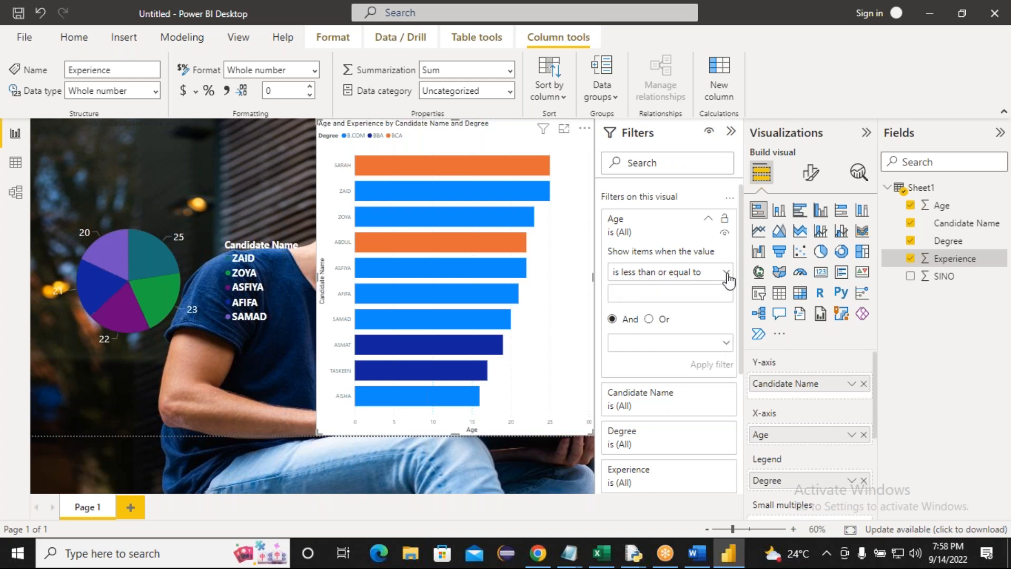
pyautogui.click(678, 278)
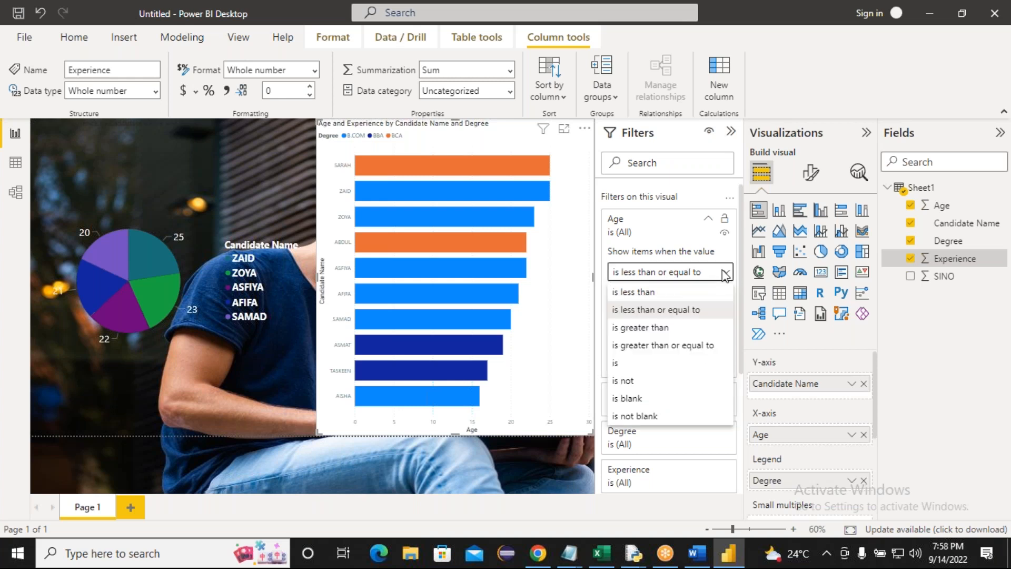
pyautogui.click(667, 345)
pyautogui.click(633, 290)
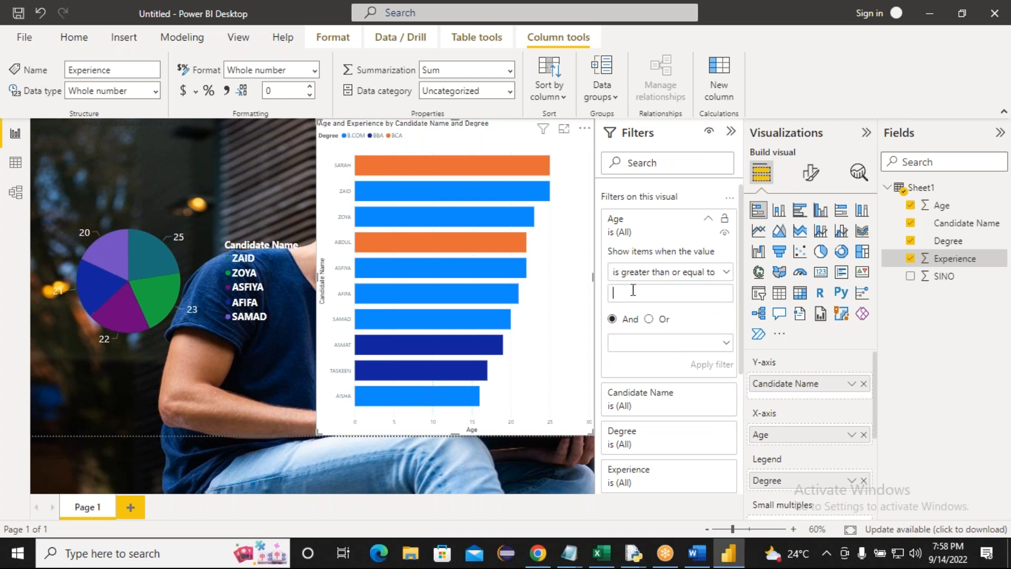
pyautogui.write('20')
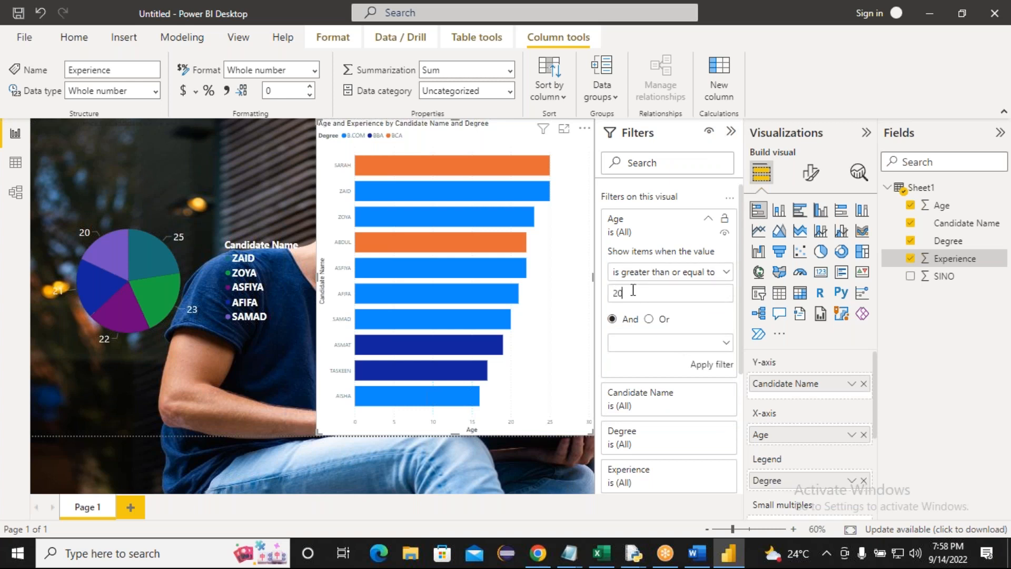
# Add the condition less than or equal to 35 to the Age filter, apply it and collapse its card
pyautogui.click(728, 343)
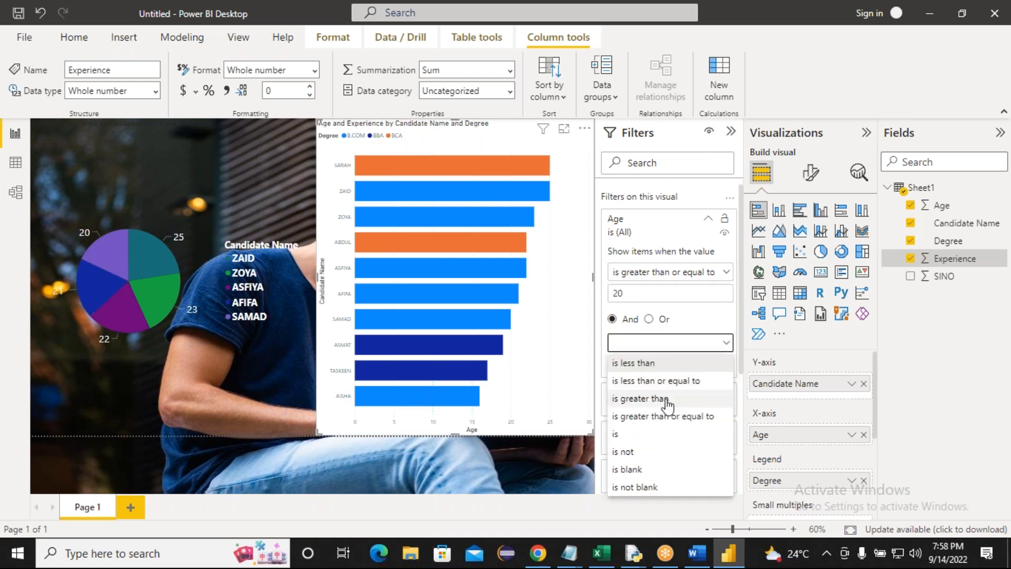
pyautogui.click(676, 382)
pyautogui.click(634, 365)
pyautogui.write('35')
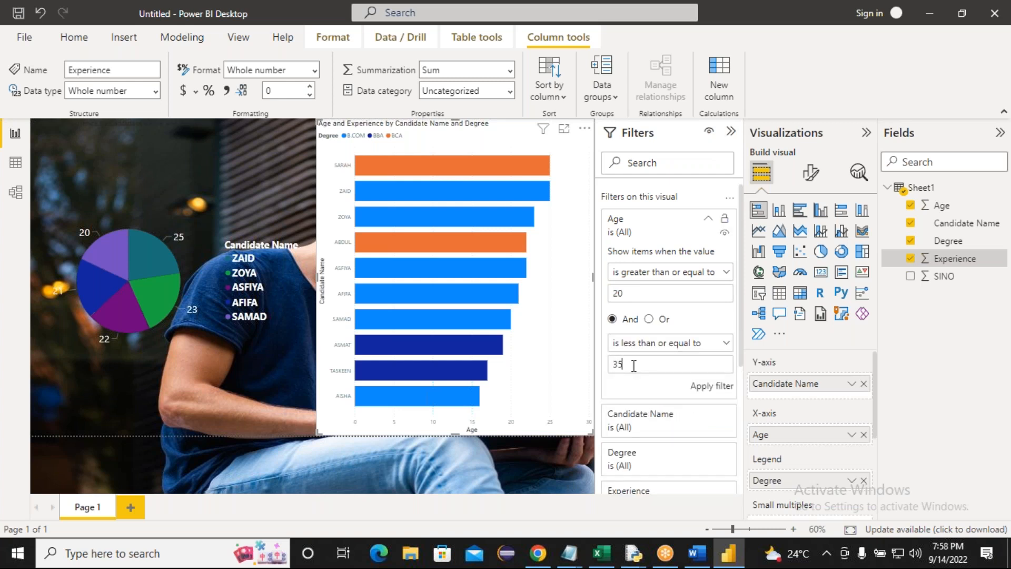
pyautogui.click(711, 386)
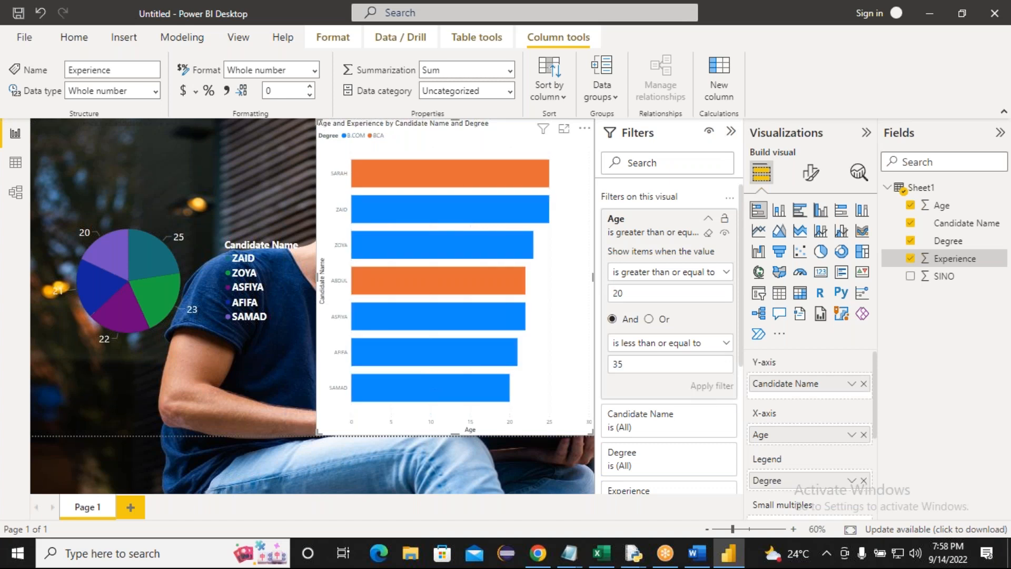
pyautogui.click(707, 221)
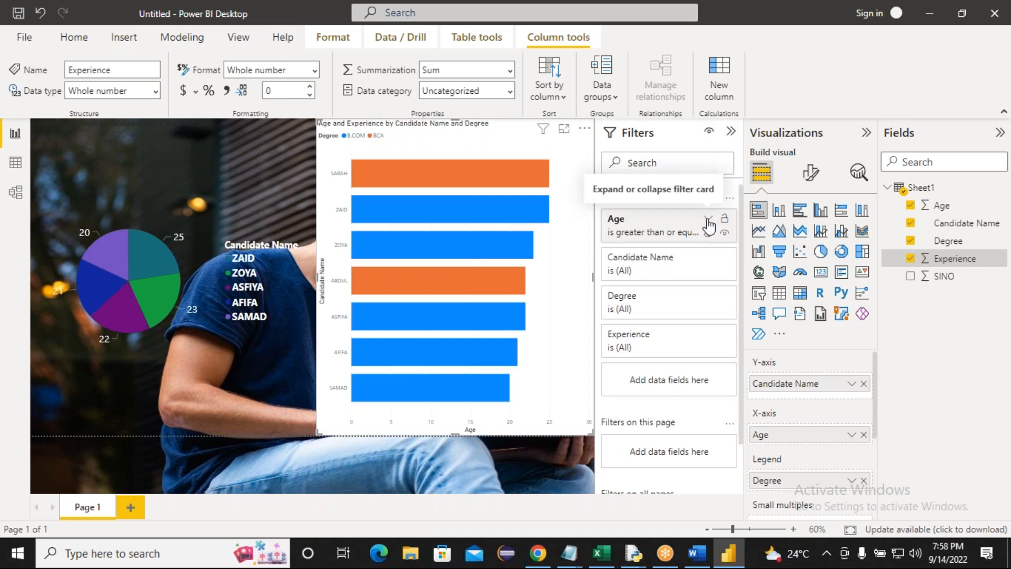
# Filter the bar chart's Degree field to B.COM and BBA, and collapse the filter card
pyautogui.click(656, 315)
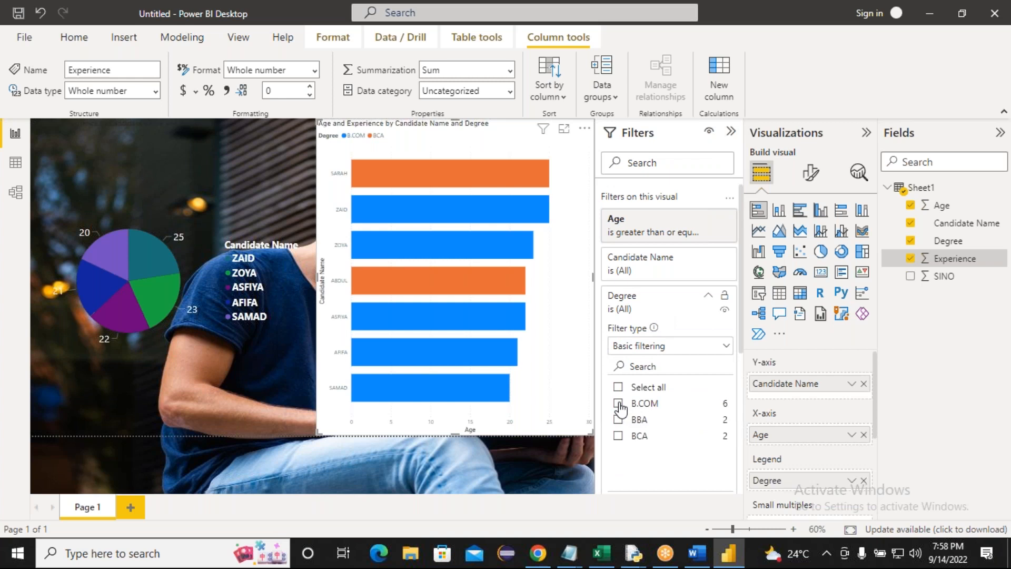
pyautogui.click(619, 403)
pyautogui.click(620, 421)
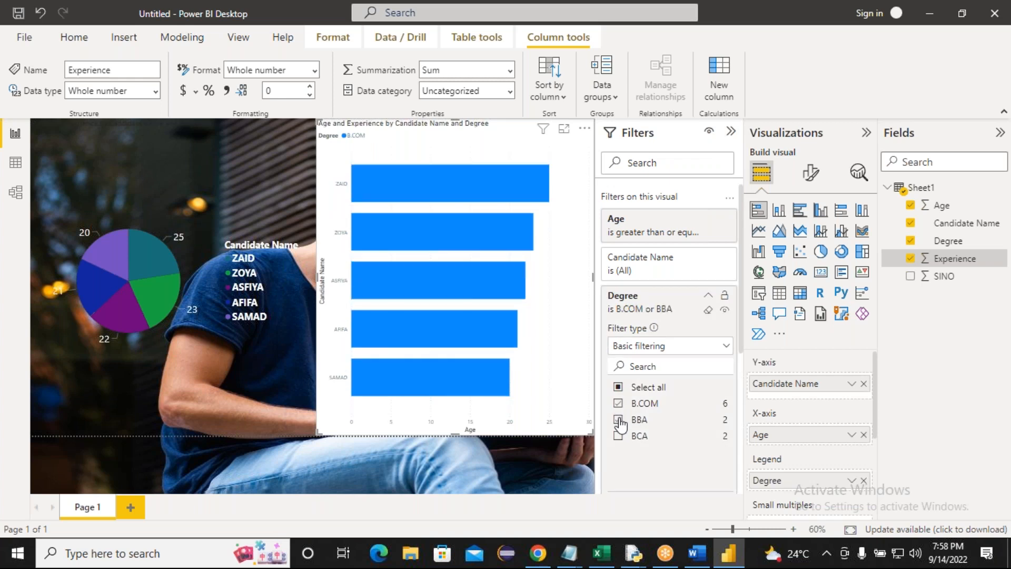
pyautogui.click(708, 298)
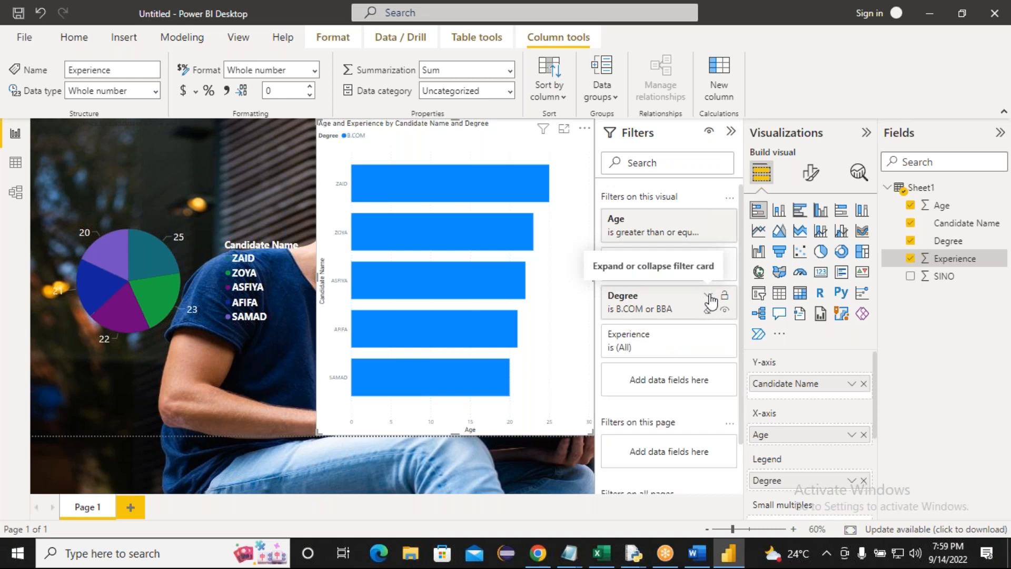
# Set the first condition of the bar chart's Experience filter to greater than or equal to 1
pyautogui.click(664, 347)
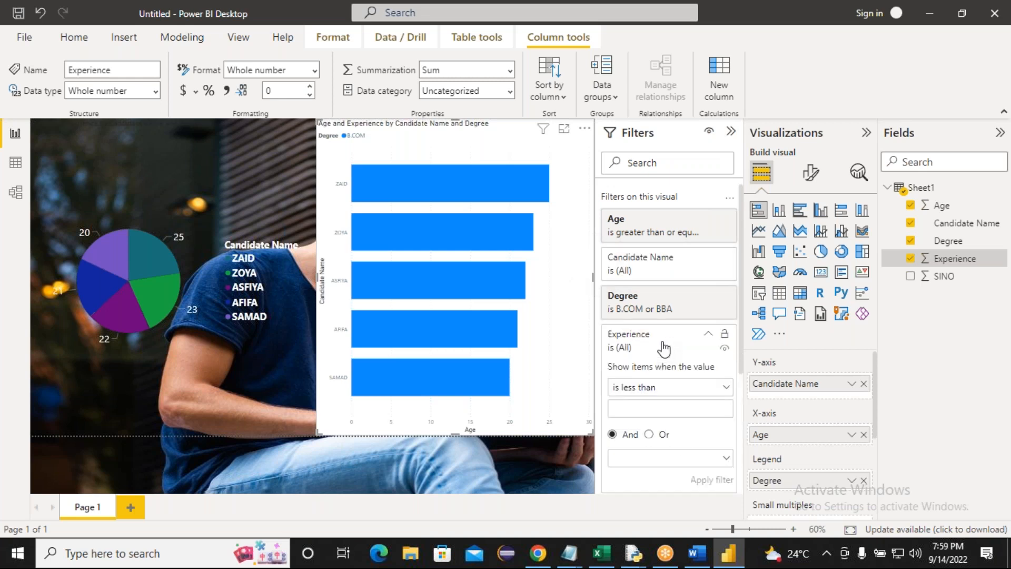
pyautogui.click(726, 387)
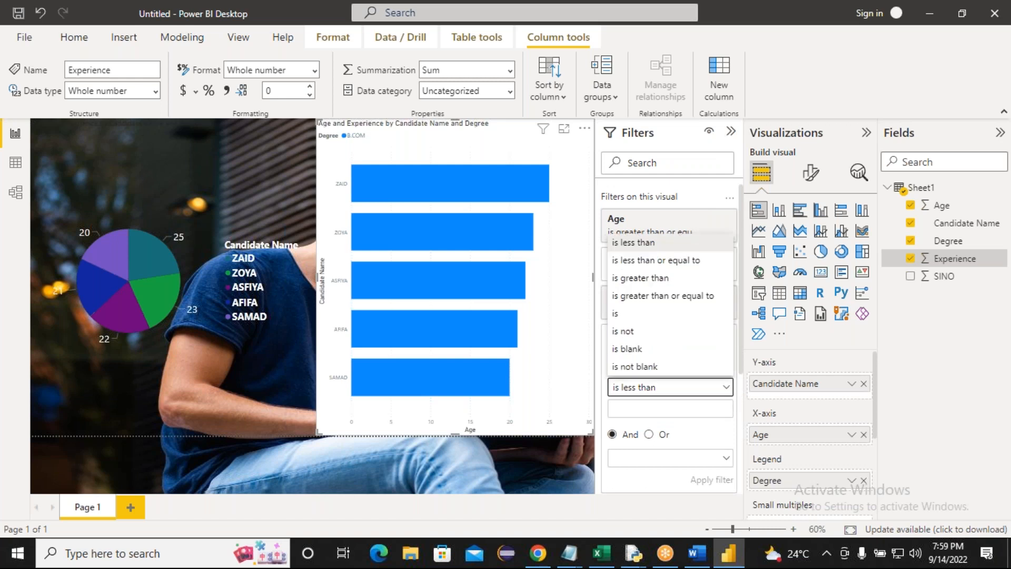
pyautogui.click(670, 296)
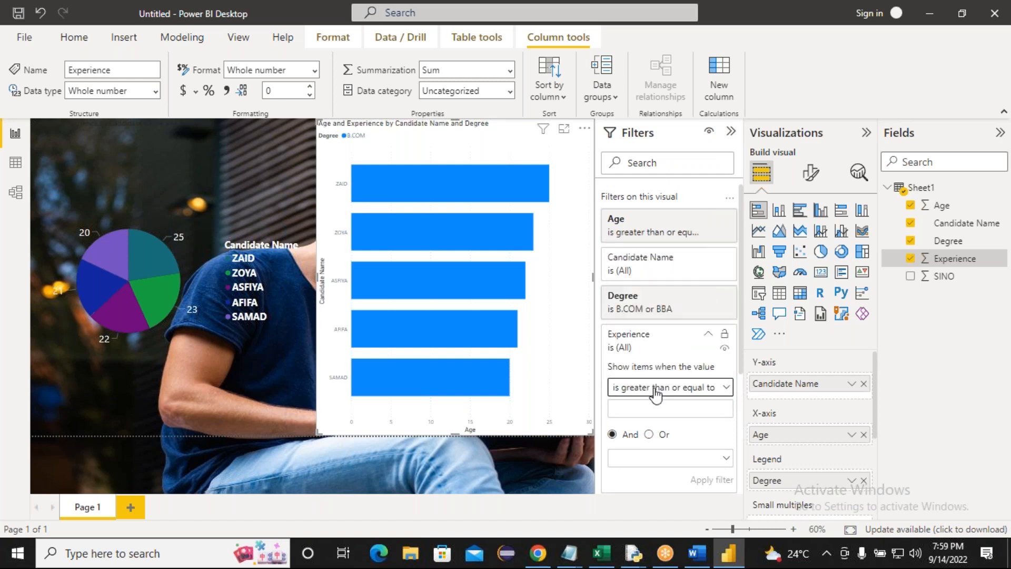
pyautogui.click(631, 411)
pyautogui.write('1')
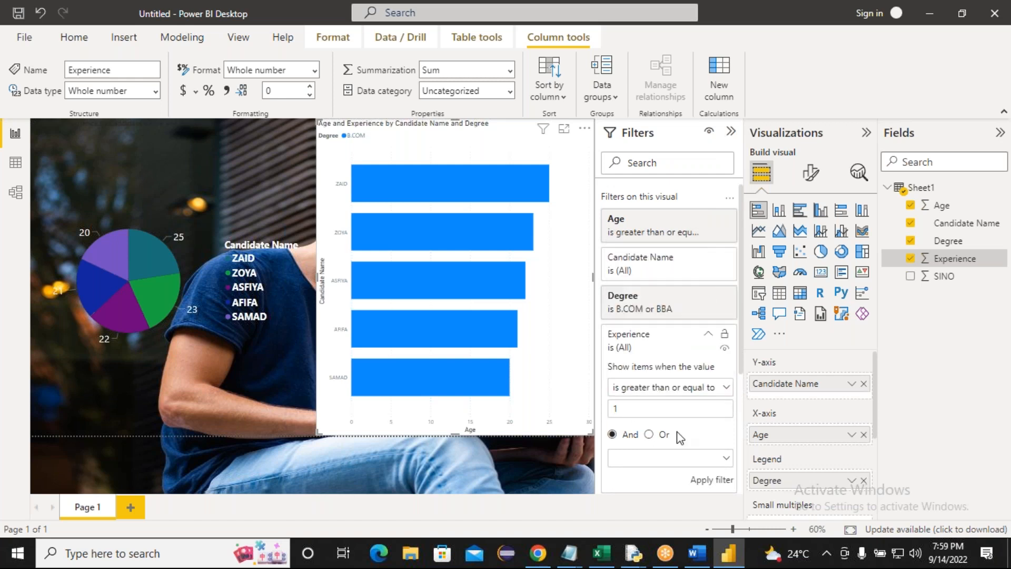
# Add the condition less than or equal to 5 to the bar chart's Experience filter, apply it and collapse the filters
pyautogui.click(679, 457)
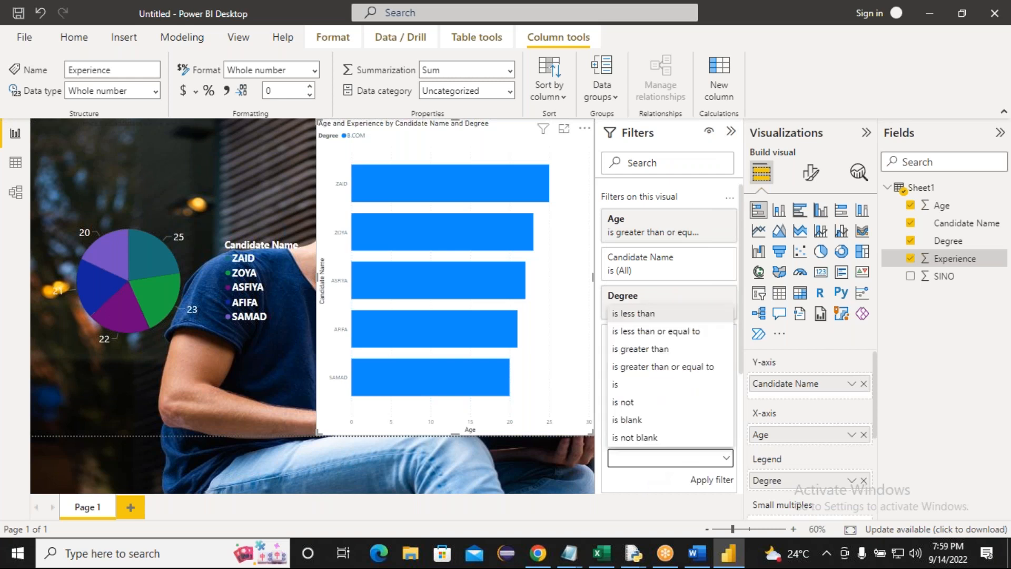
pyautogui.click(683, 338)
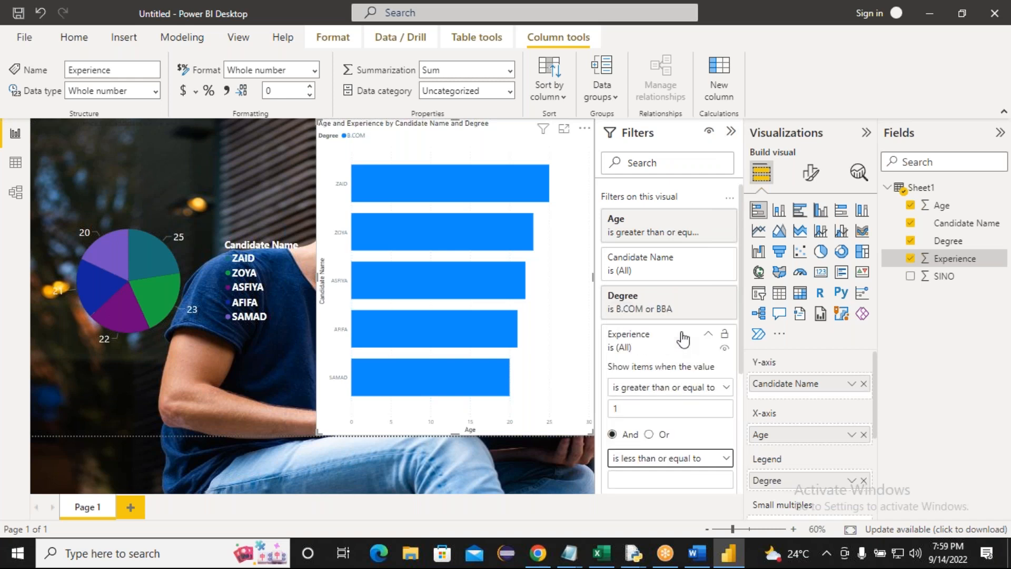
pyautogui.click(635, 479)
pyautogui.write('5')
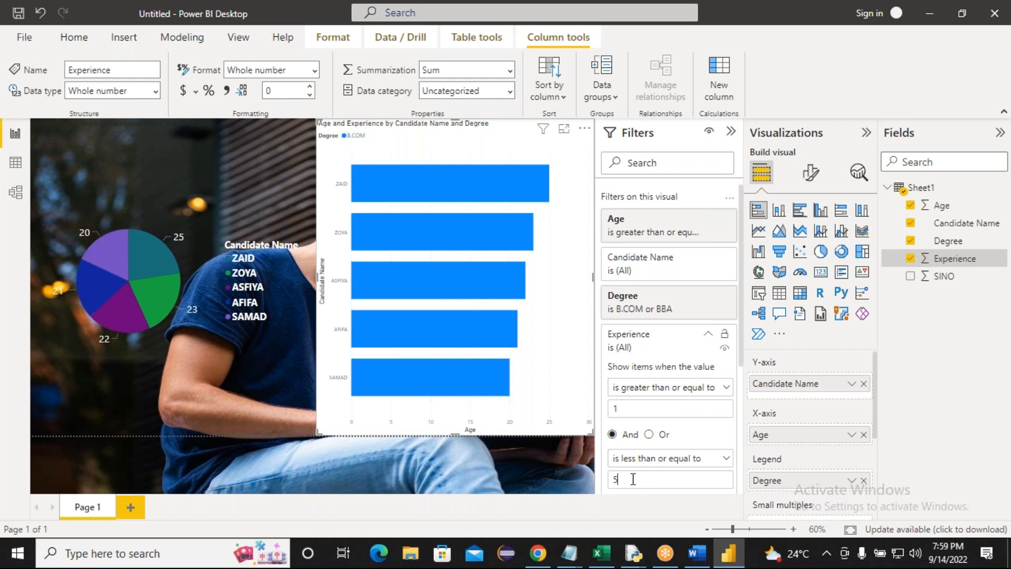
pyautogui.moveTo(742, 320); pyautogui.dragTo(737, 384)
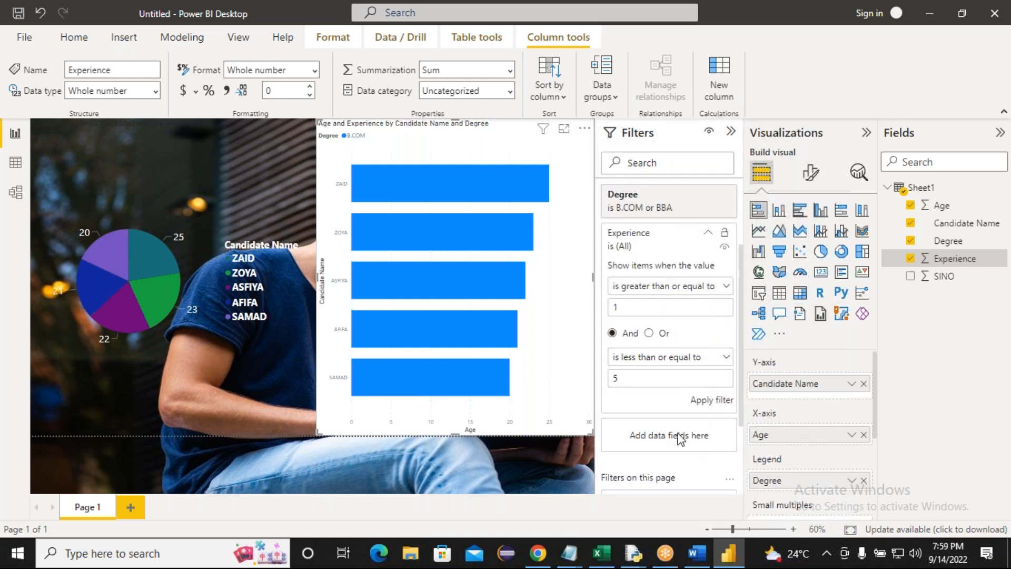
pyautogui.click(709, 404)
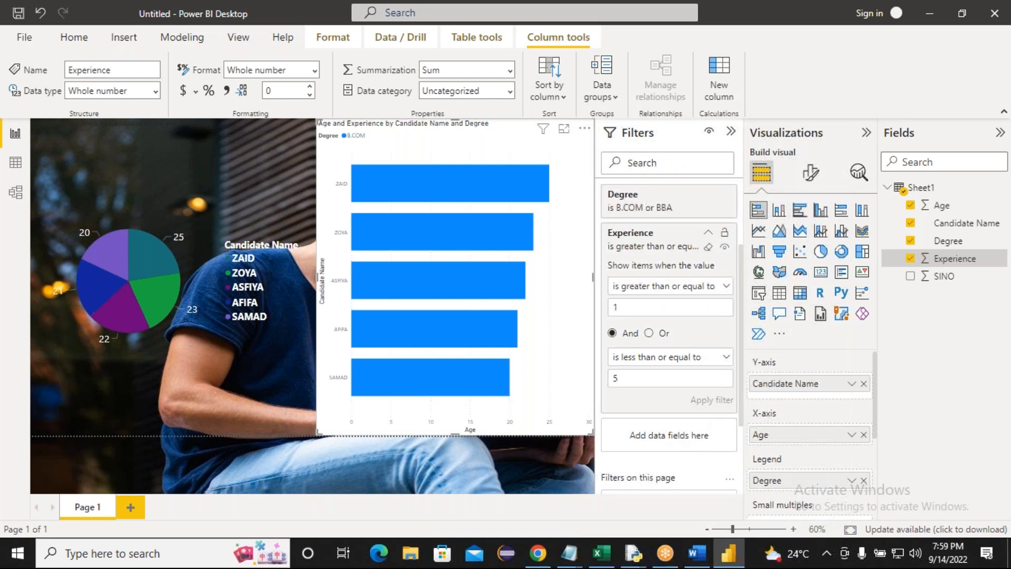
pyautogui.click(731, 135)
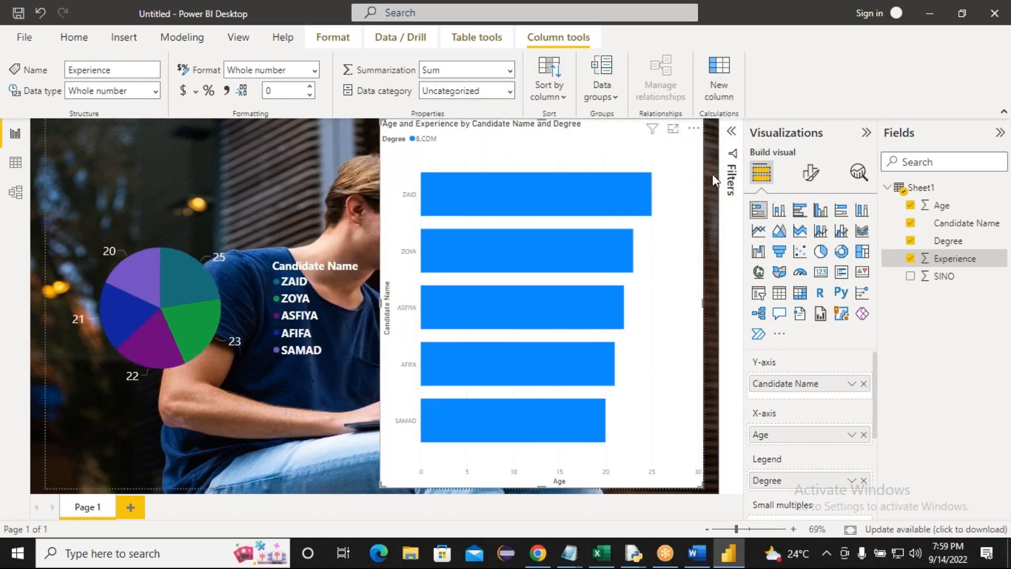
# Turn off the background of the stacked bar chart so the wallpaper shows through
pyautogui.click(710, 211)
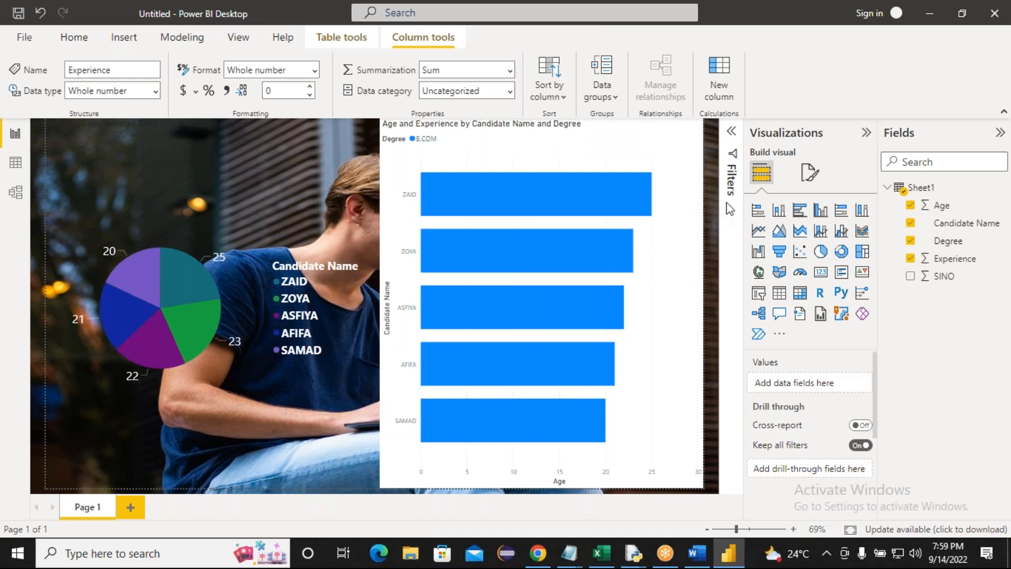
pyautogui.click(670, 251)
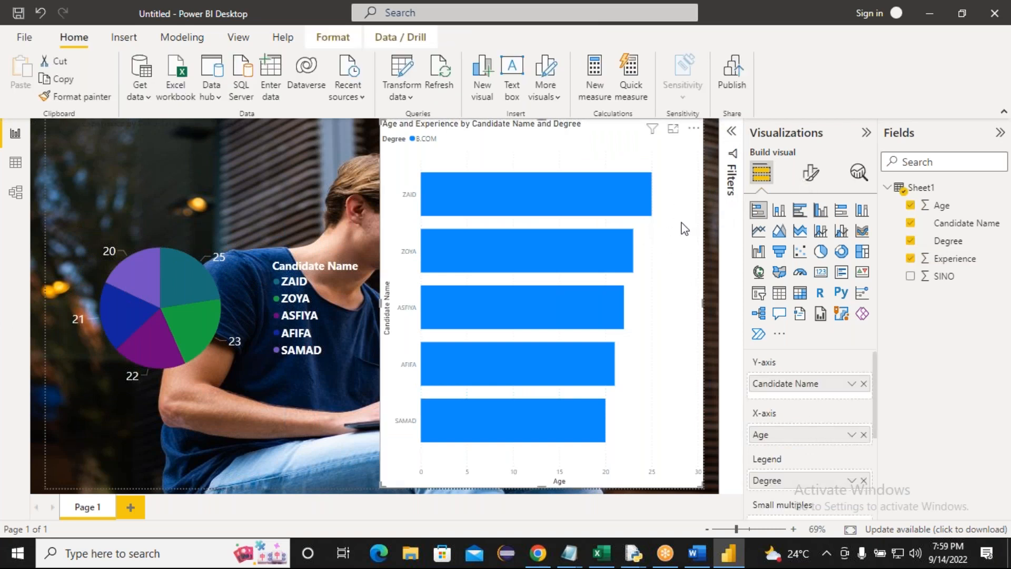
pyautogui.click(812, 177)
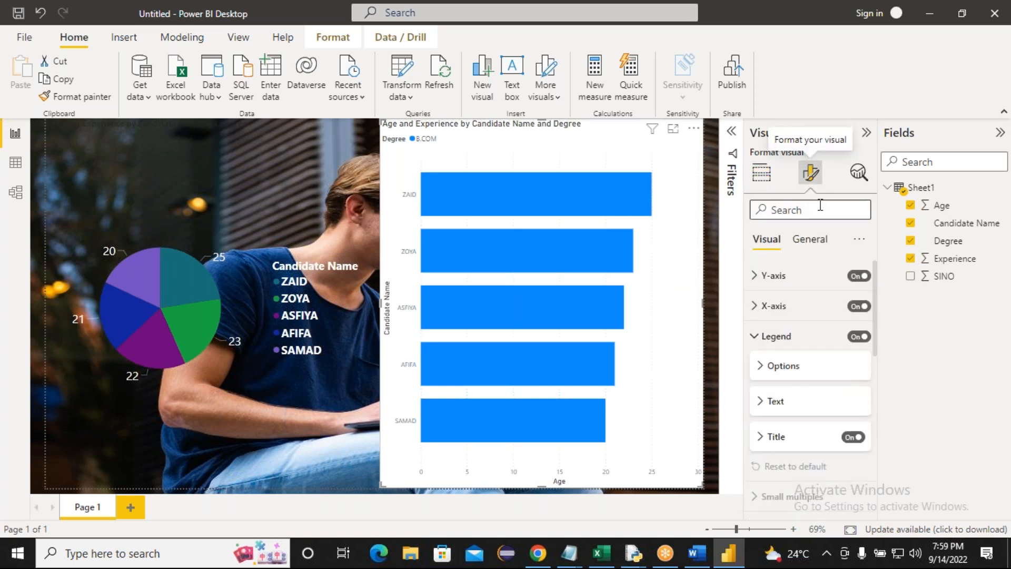
pyautogui.click(797, 243)
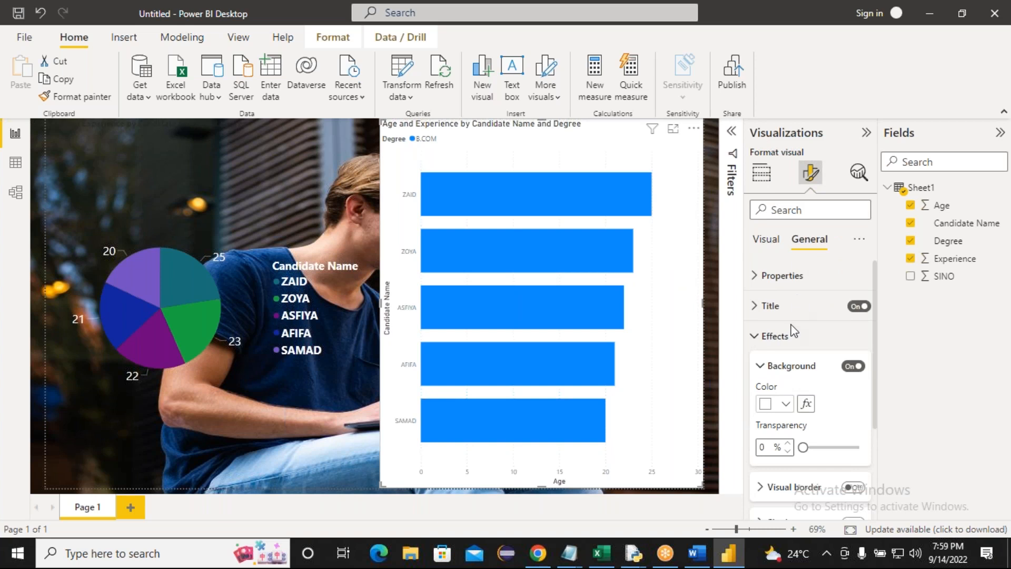
pyautogui.click(756, 339)
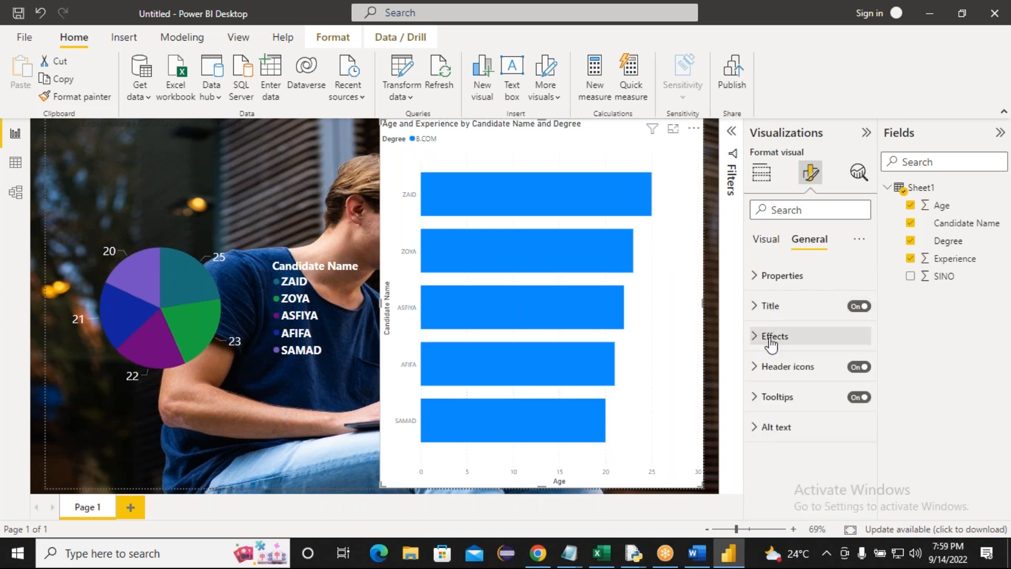
pyautogui.click(754, 342)
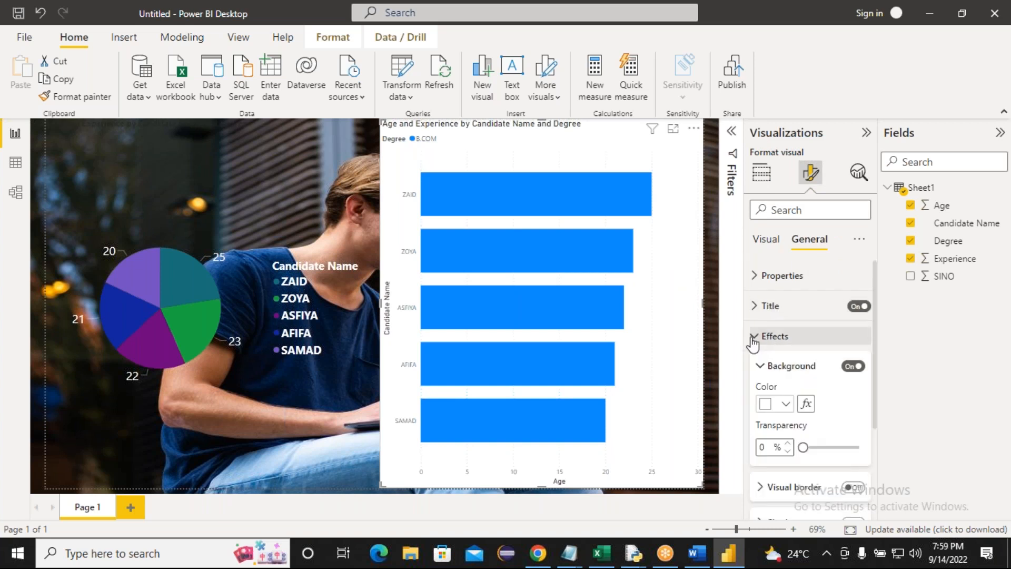
pyautogui.click(849, 367)
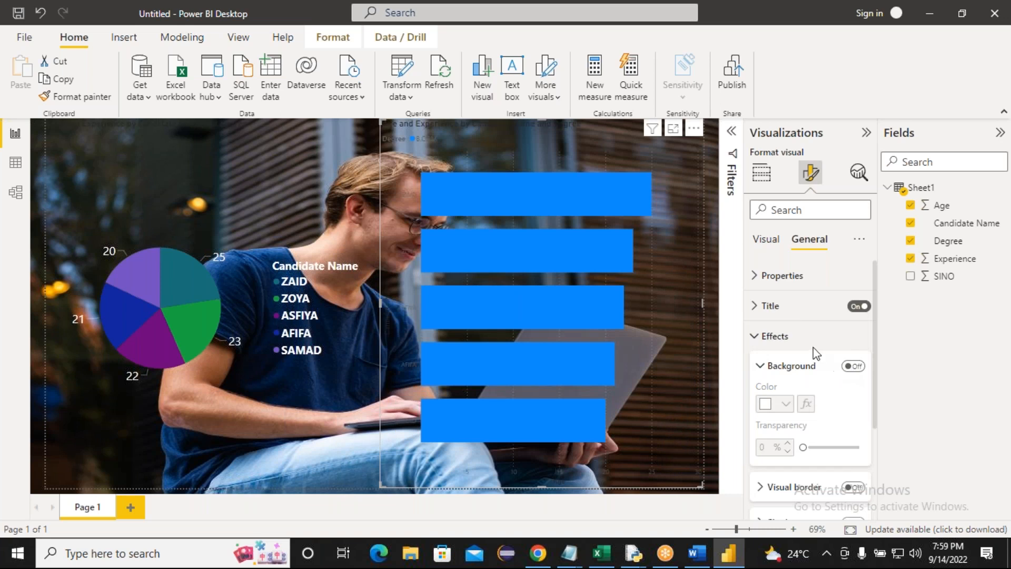
pyautogui.click(756, 336)
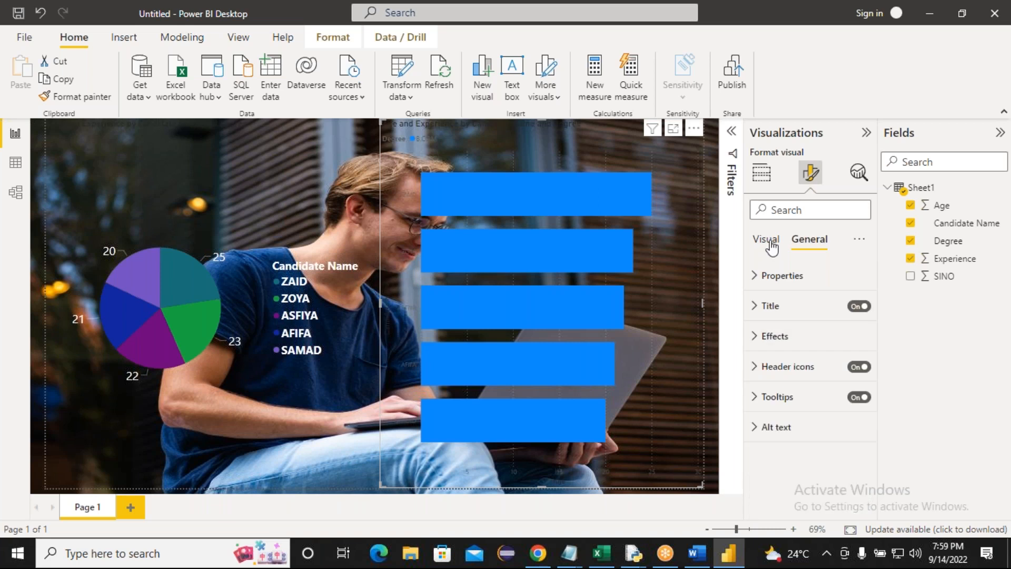
# Set the text color of the bar chart's legend to white
pyautogui.click(769, 244)
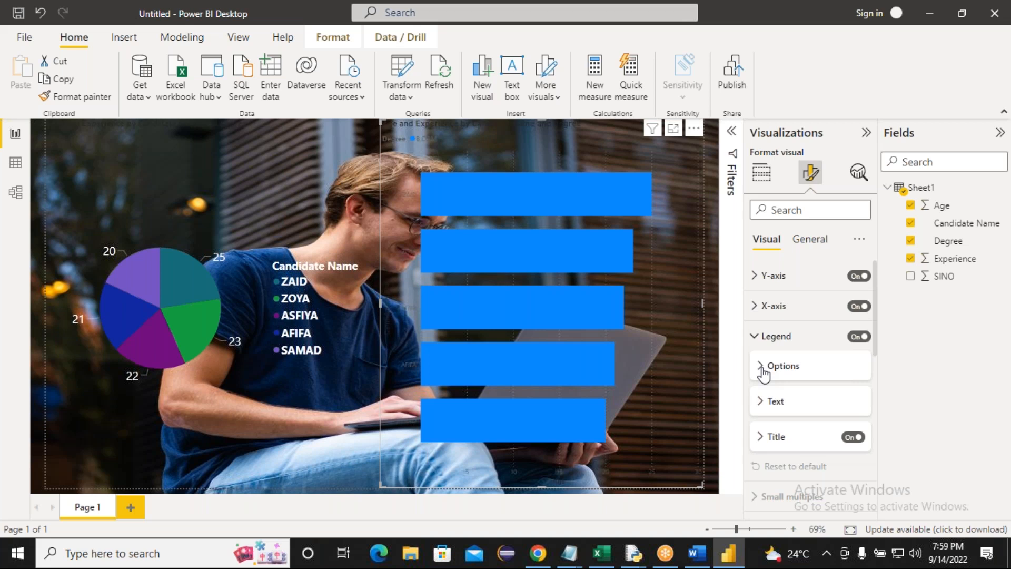
pyautogui.click(763, 400)
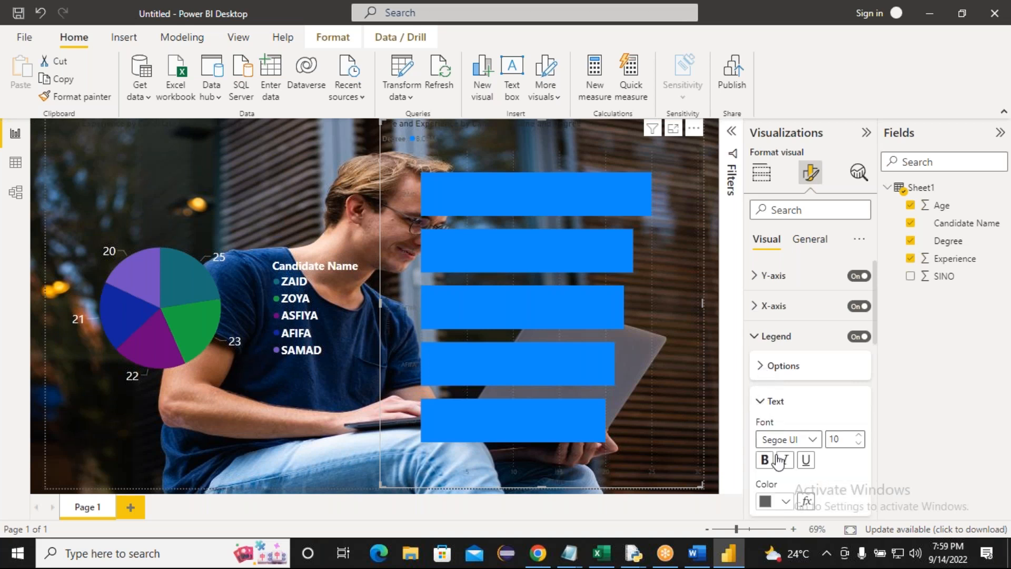
pyautogui.click(786, 501)
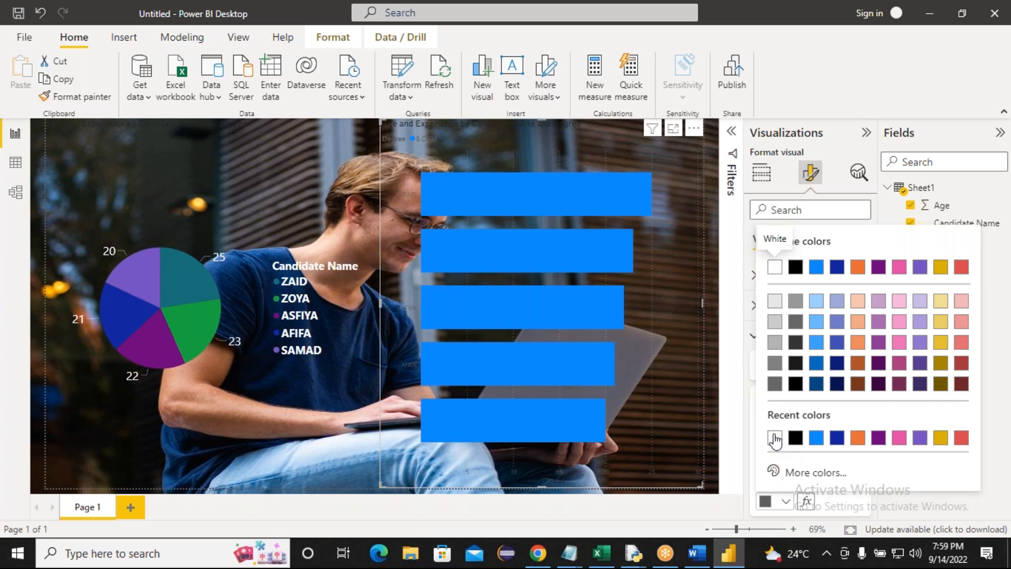
pyautogui.click(774, 436)
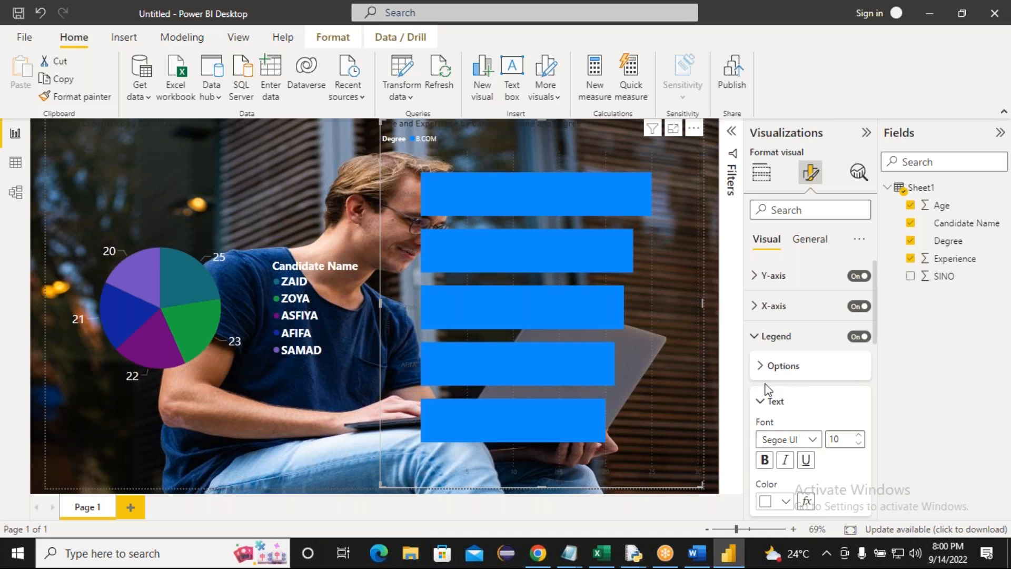
pyautogui.click(763, 404)
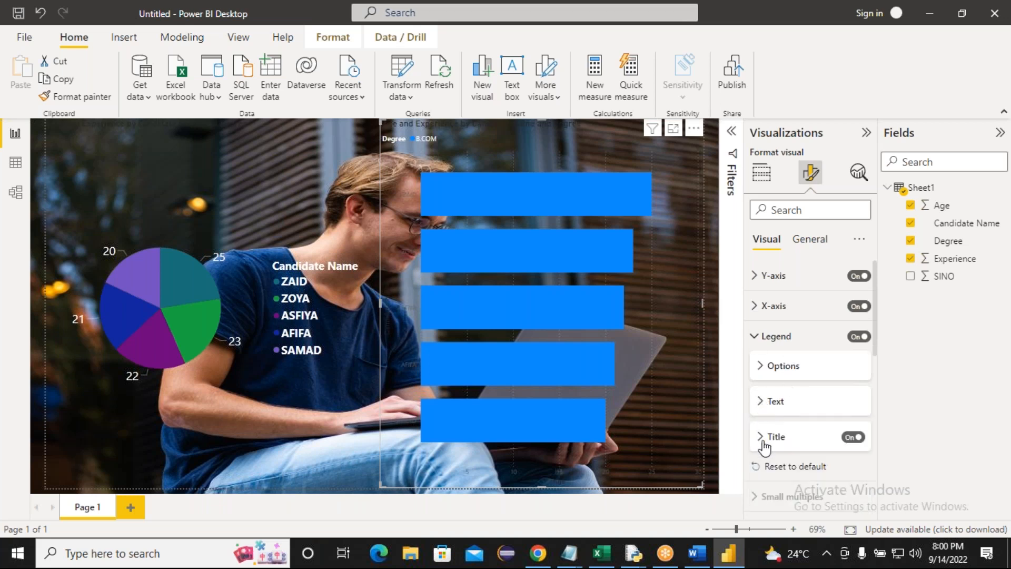
pyautogui.click(754, 339)
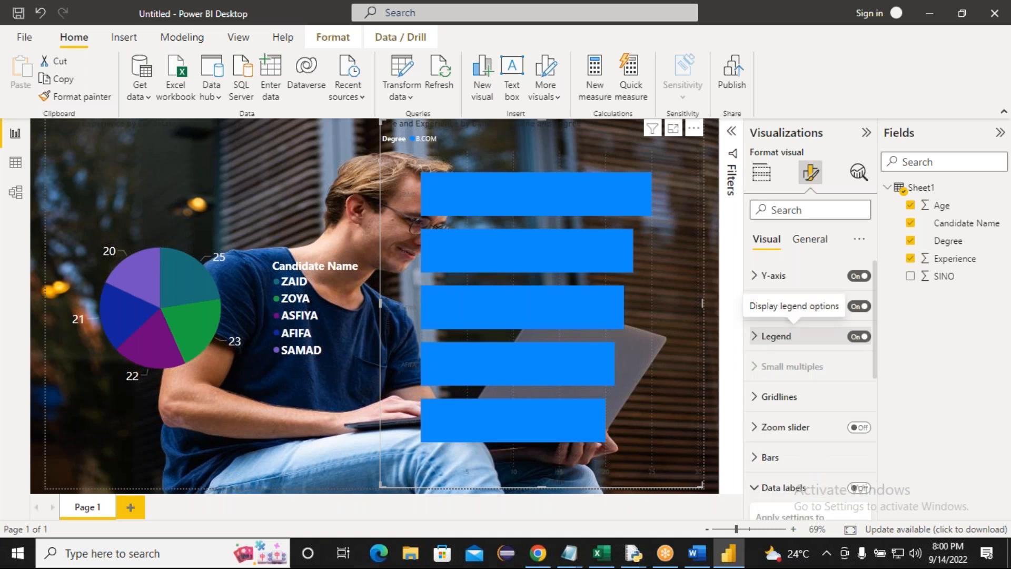
# Turn on data labels for the bar chart and set the color of their values to white
pyautogui.click(782, 487)
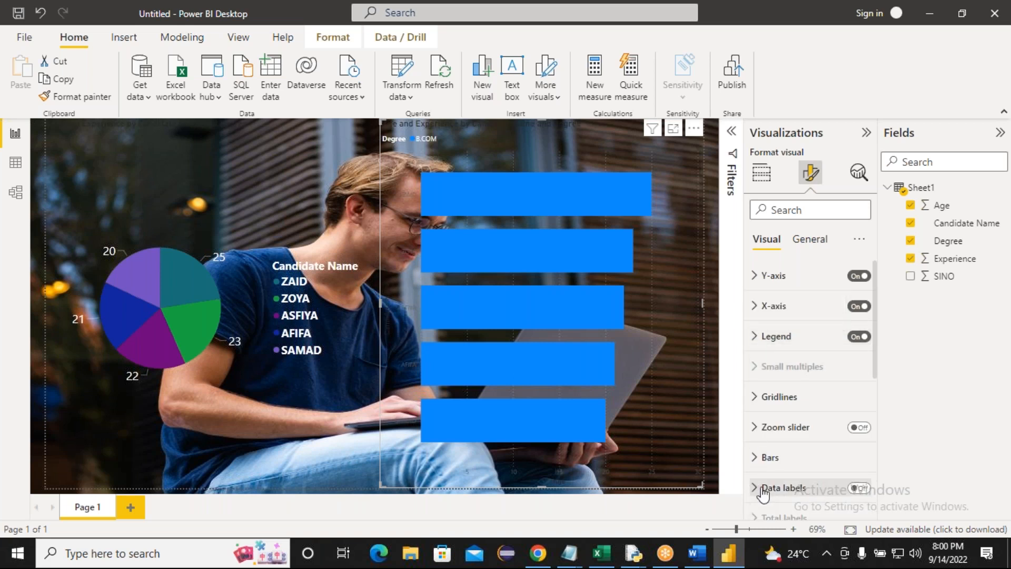
pyautogui.click(863, 488)
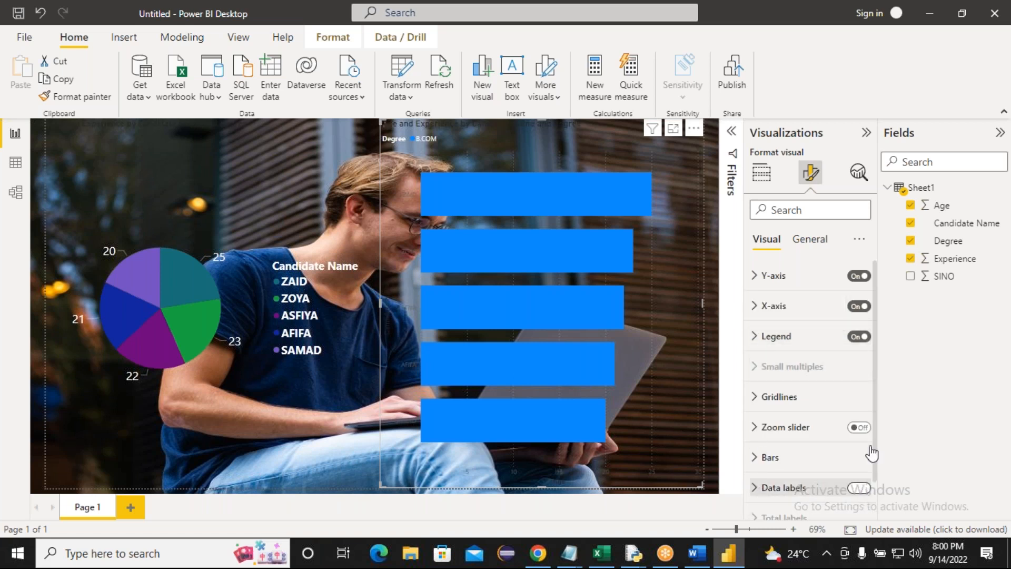
pyautogui.scroll(-1, 877, 383)
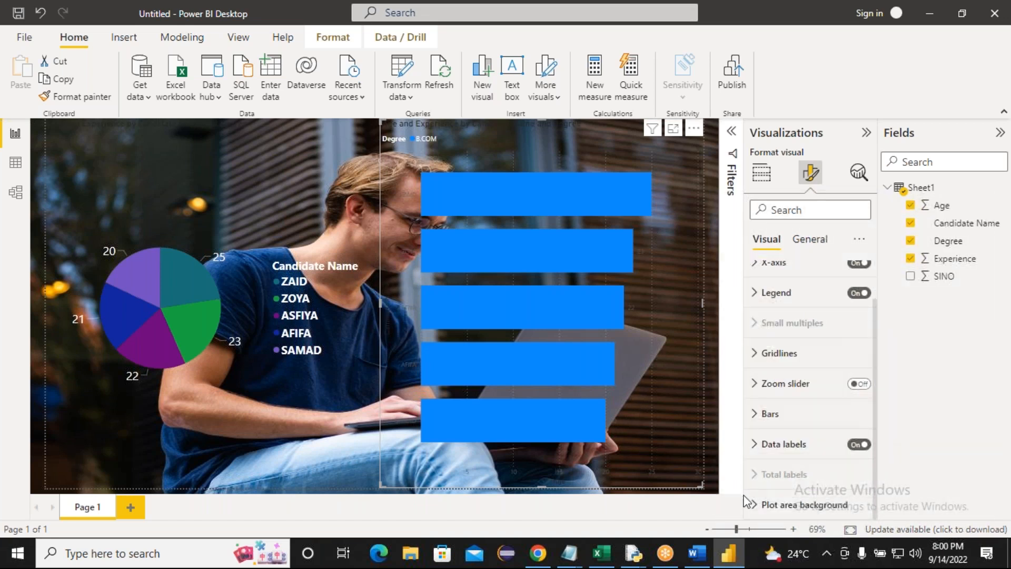
pyautogui.click(758, 448)
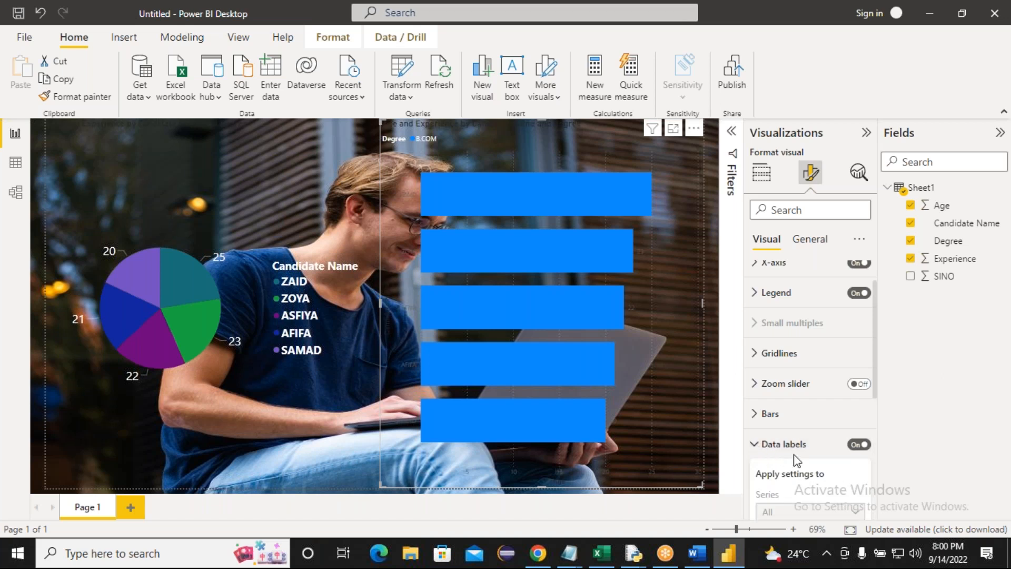
pyautogui.scroll(-3, 877, 354)
pyautogui.scroll(-4, 885, 412)
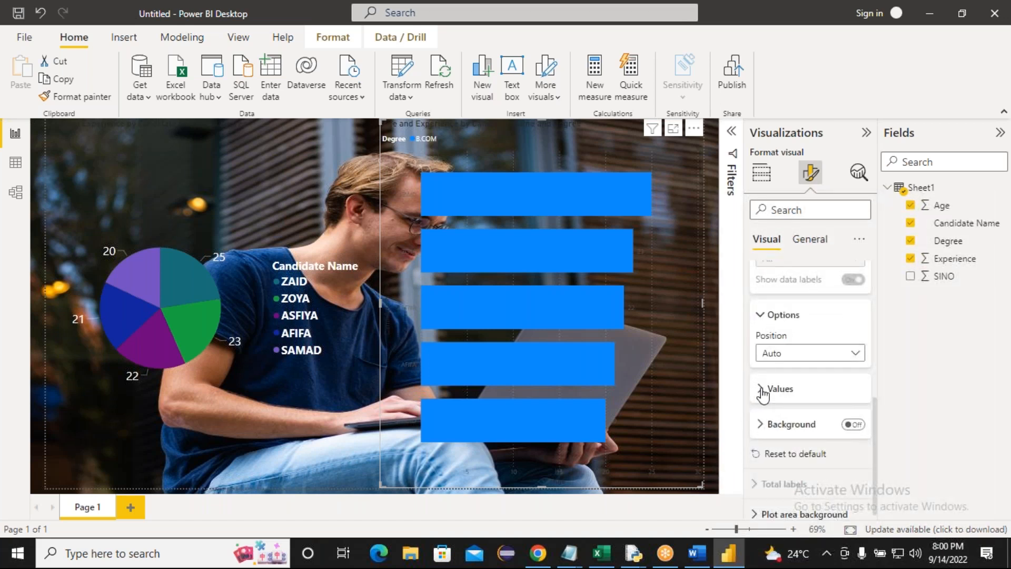
pyautogui.click(758, 392)
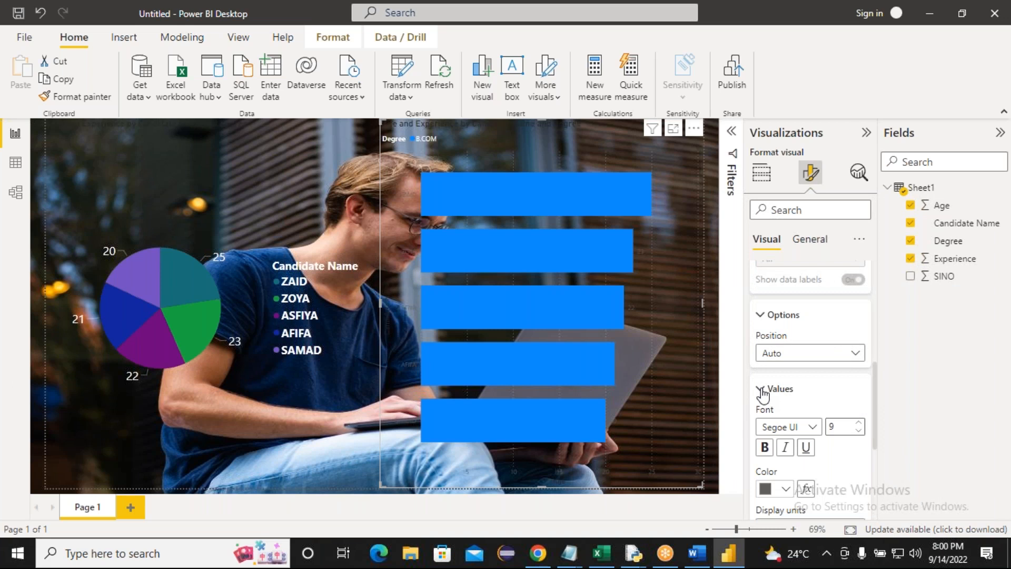
pyautogui.click(786, 490)
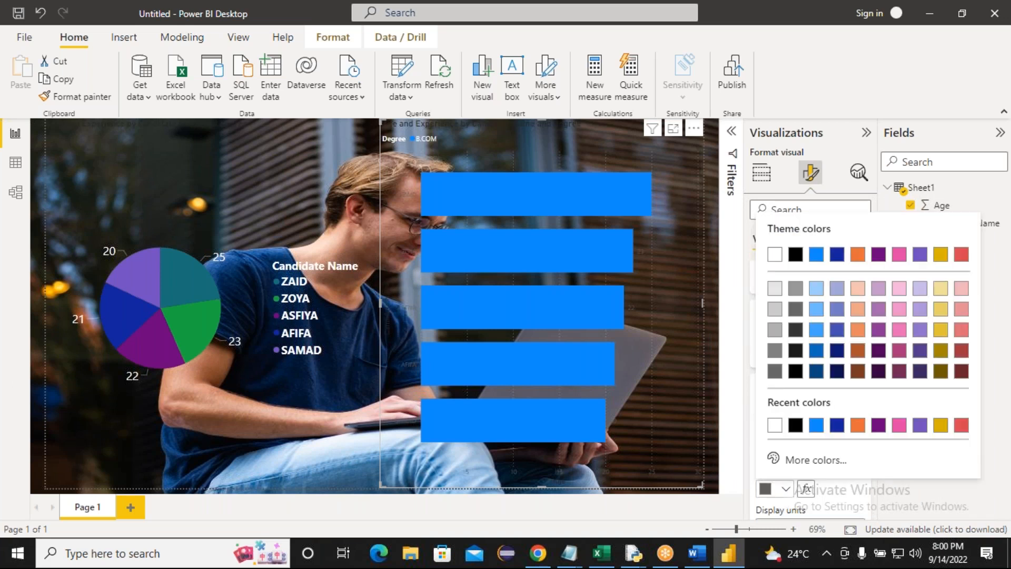
pyautogui.click(775, 425)
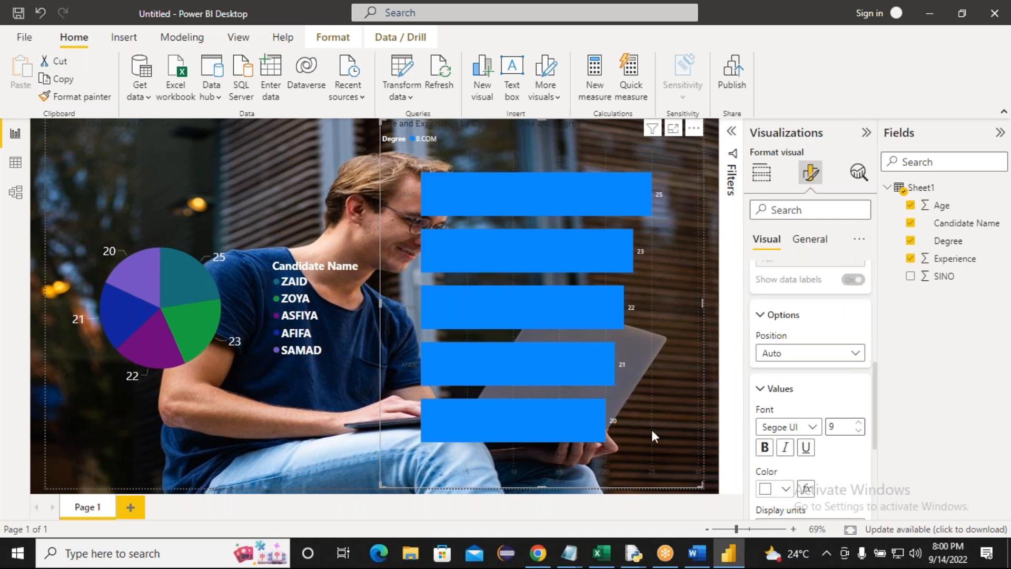
# Increase the font size of the bar chart's data label values to 16
pyautogui.click(860, 422)
pyautogui.click(860, 422)
pyautogui.click(860, 423)
pyautogui.click(858, 421)
pyautogui.click(859, 421)
pyautogui.click(858, 420)
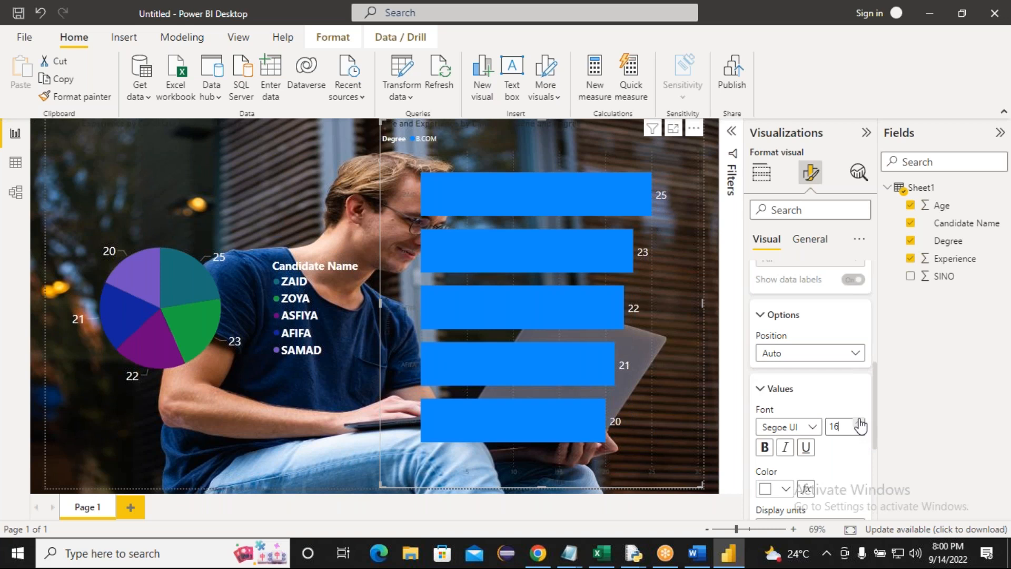
pyautogui.click(760, 392)
pyautogui.click(760, 316)
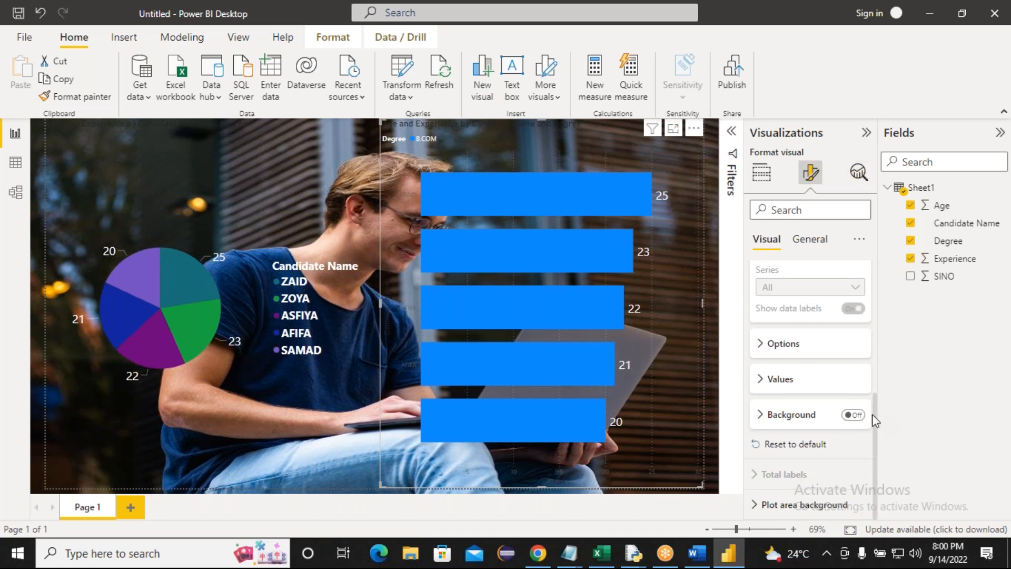
# Set the color of the bar chart's Y-axis values to white so the category labels are readable over the wallpaper
pyautogui.scroll(5, 863, 410)
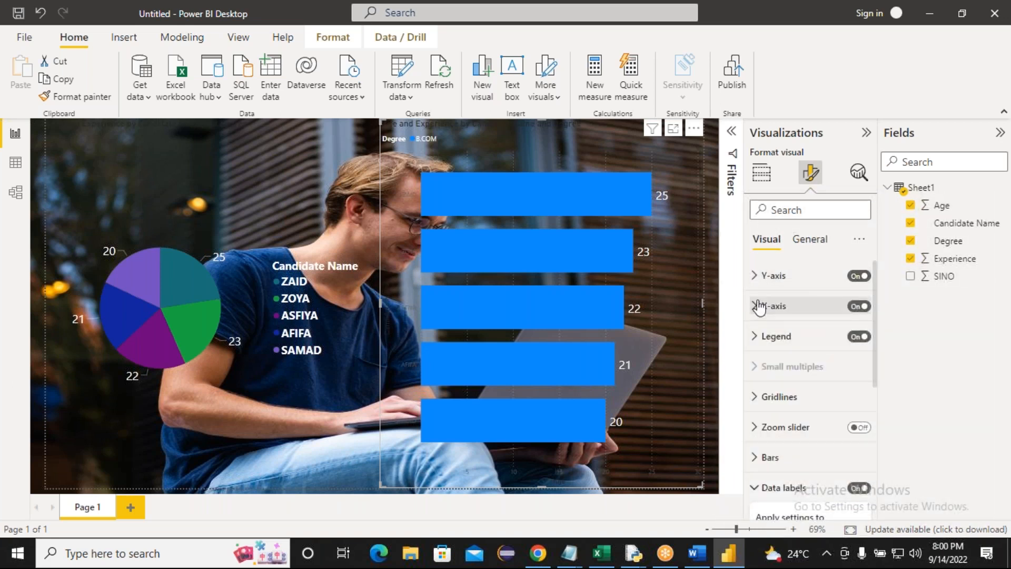
pyautogui.click(754, 276)
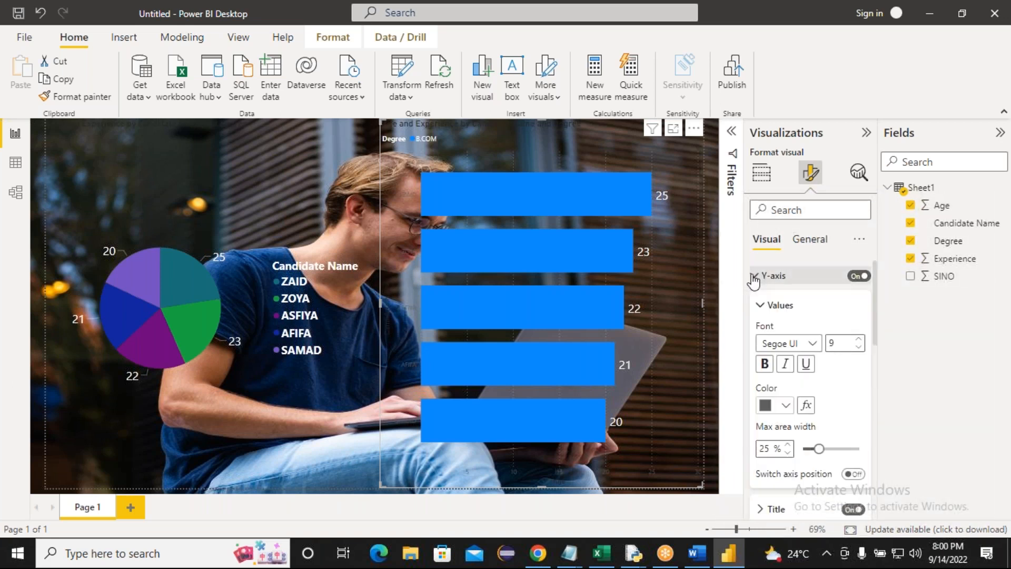
pyautogui.click(786, 405)
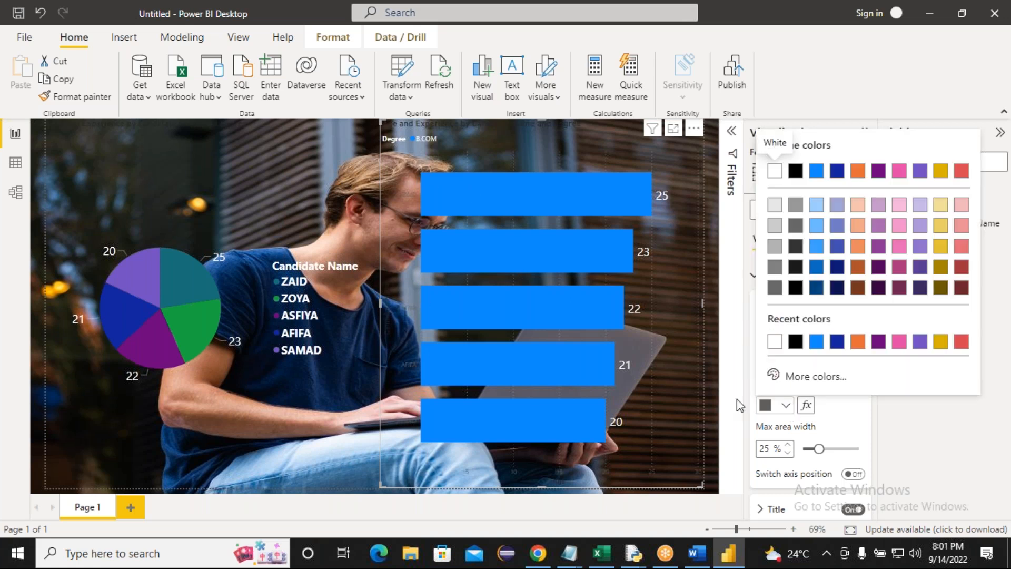
pyautogui.click(787, 409)
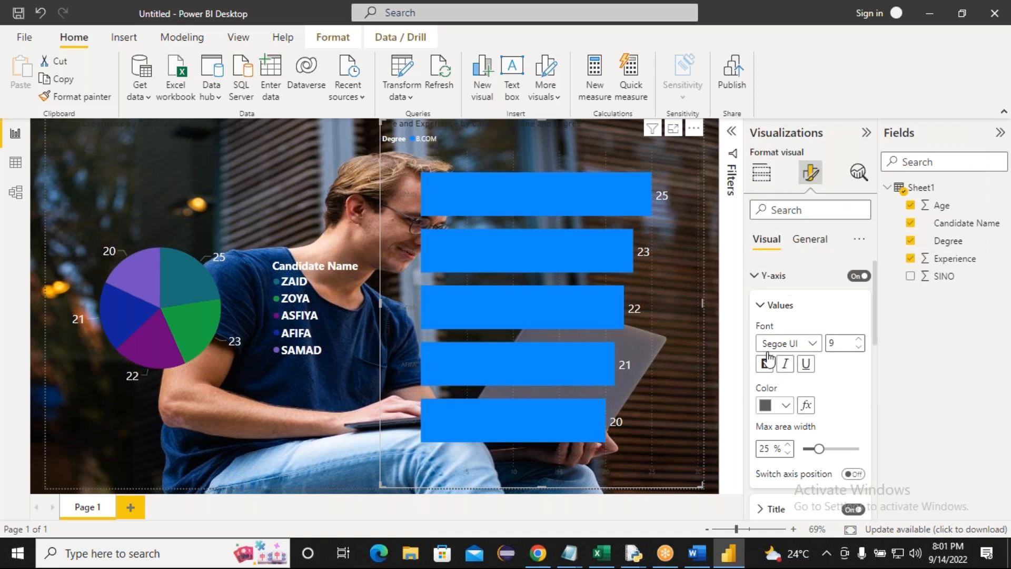
pyautogui.click(787, 406)
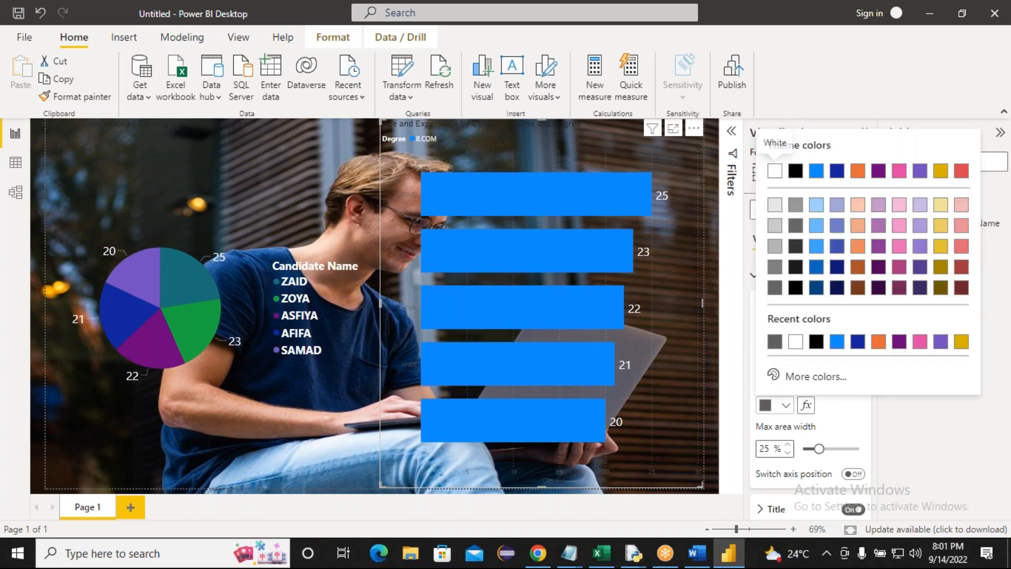
pyautogui.click(795, 343)
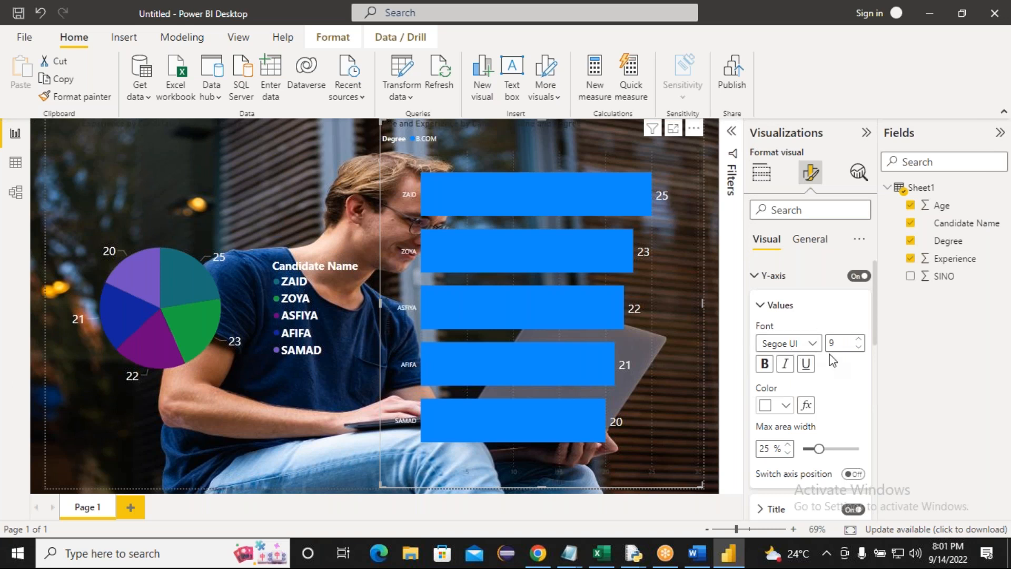
# Increase the font size of the bar chart's Y-axis values by three increments
pyautogui.click(862, 339)
pyautogui.click(862, 340)
pyautogui.click(861, 339)
pyautogui.click(762, 306)
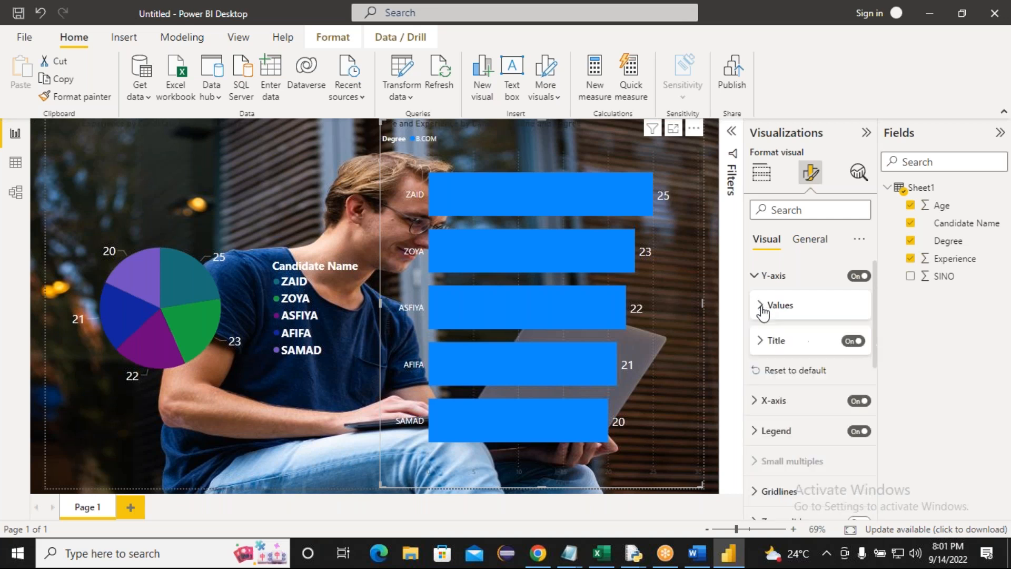
pyautogui.click(756, 278)
# Set the color of the bar chart's X-axis values to white
pyautogui.click(756, 305)
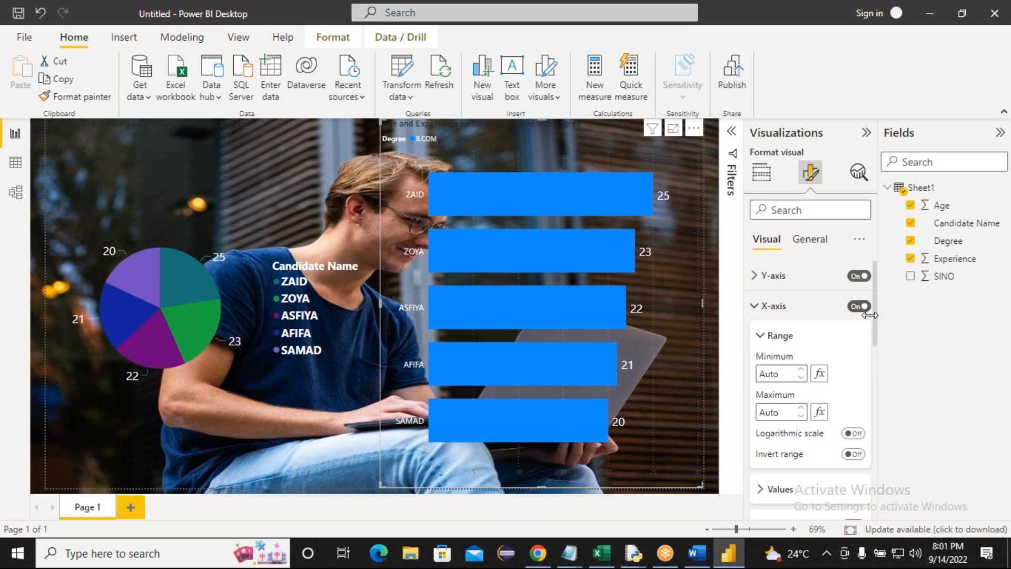
pyautogui.scroll(-3, 877, 370)
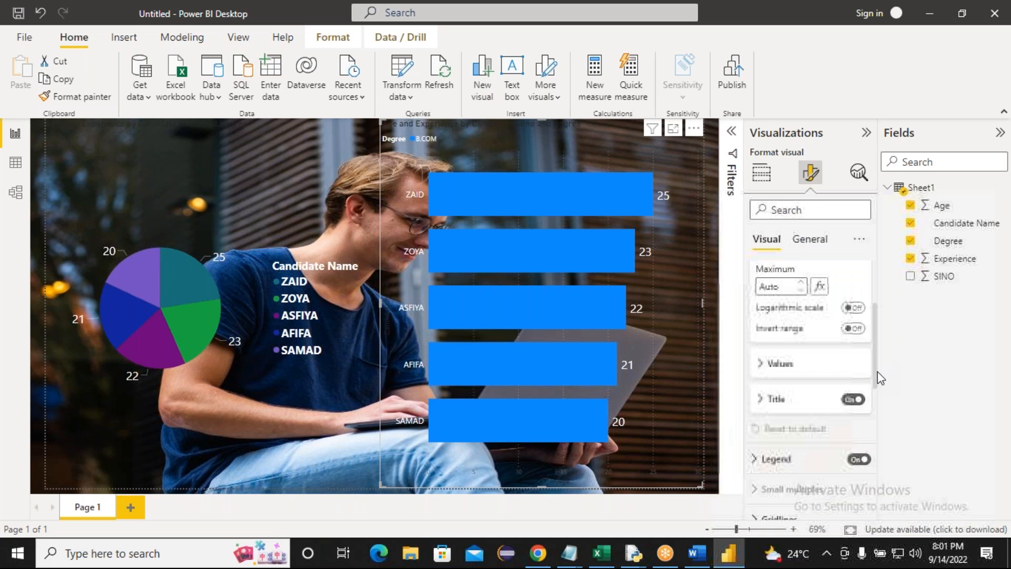
pyautogui.click(763, 363)
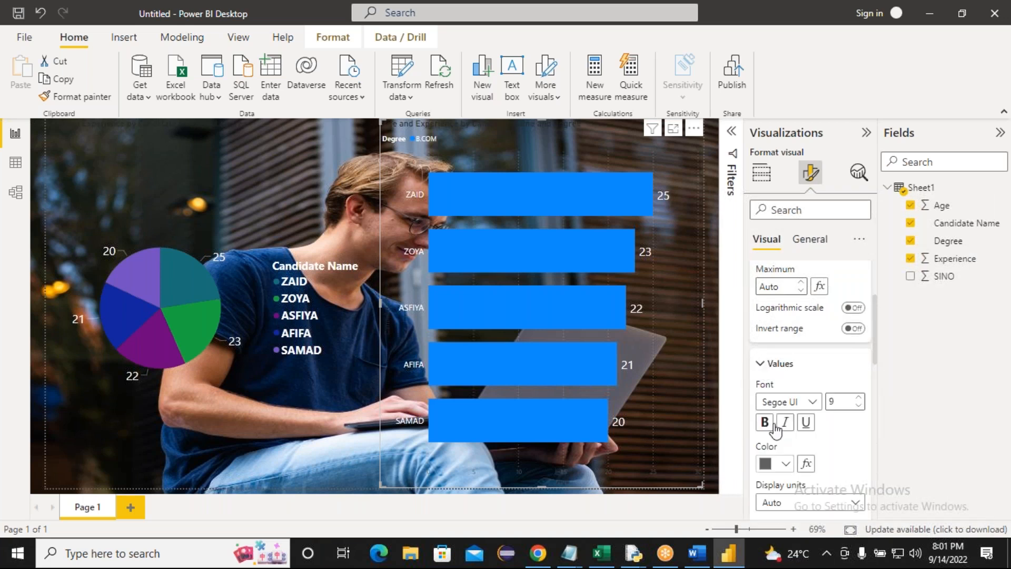
pyautogui.click(786, 464)
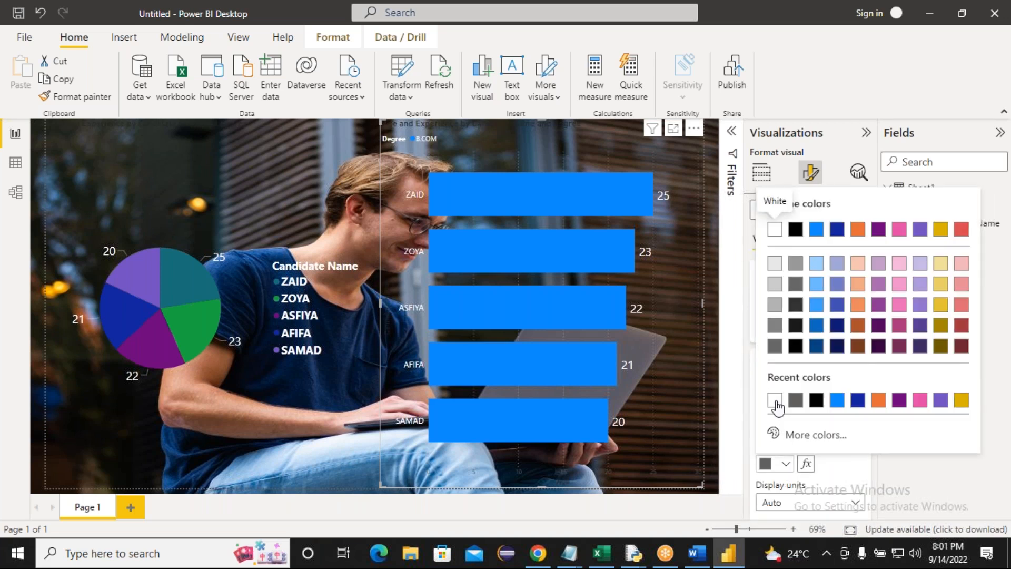
pyautogui.click(775, 402)
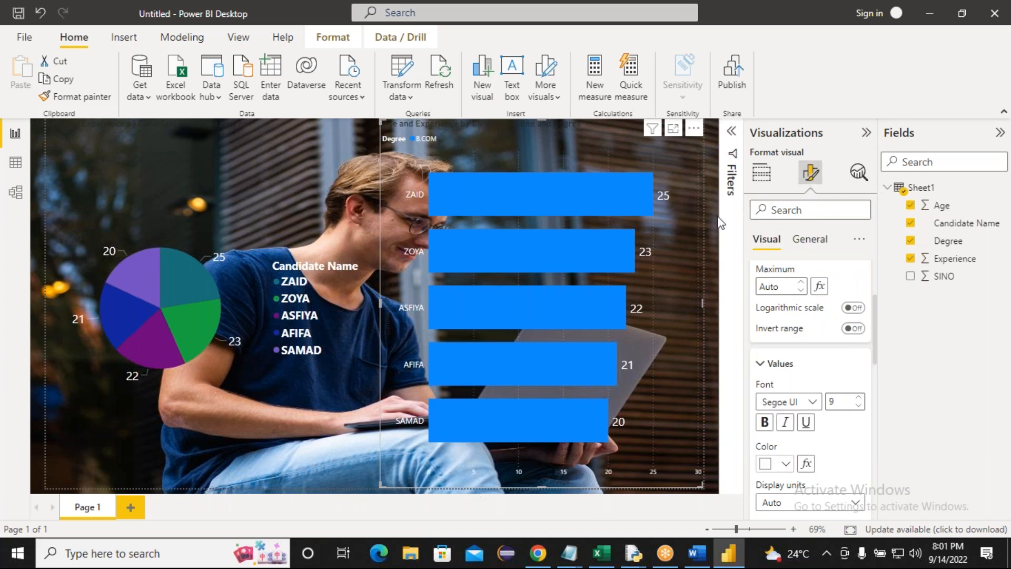
# Collapse the Visualizations and Fields panes to give the report canvas more room
pyautogui.click(866, 136)
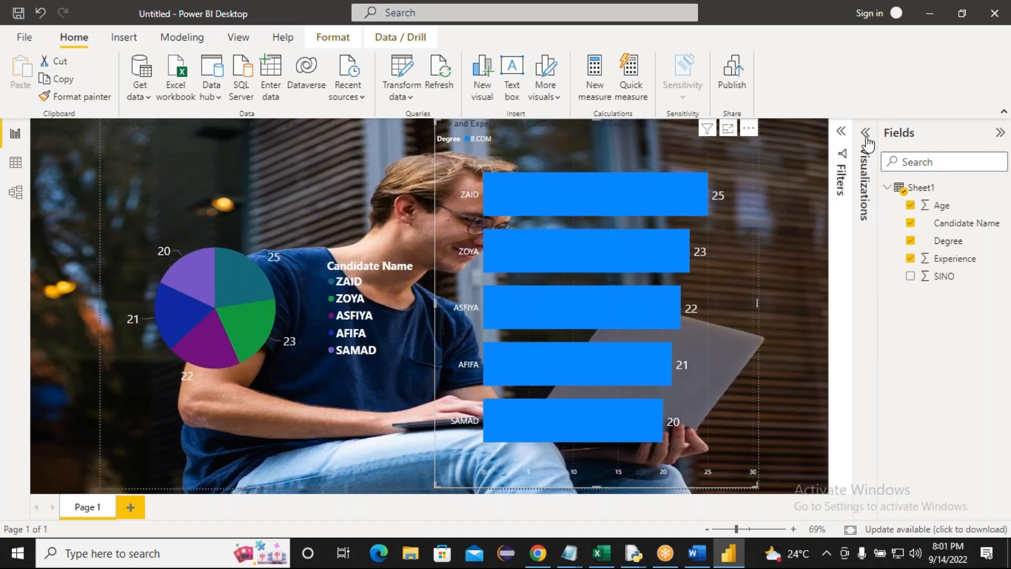
pyautogui.click(1000, 133)
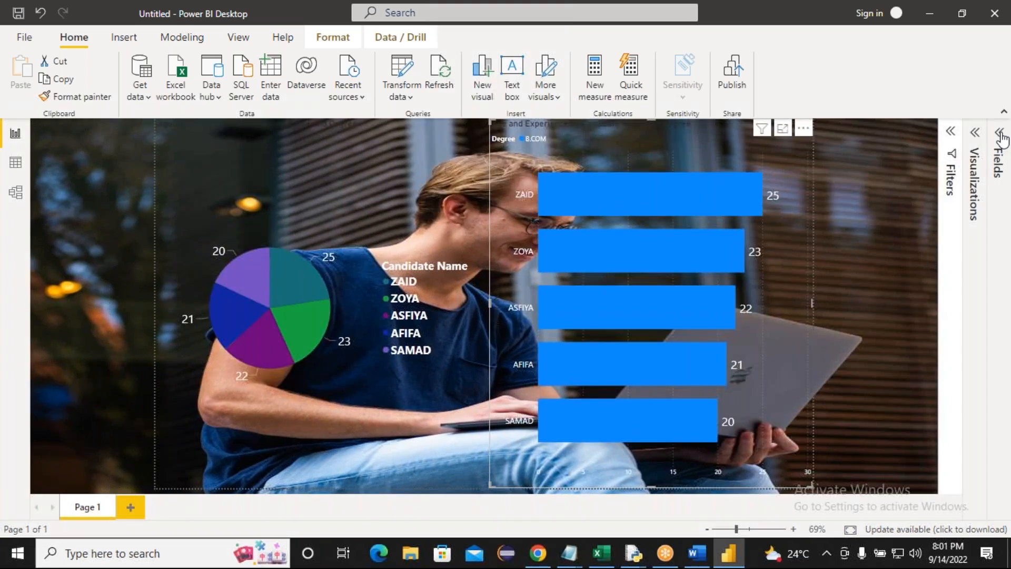